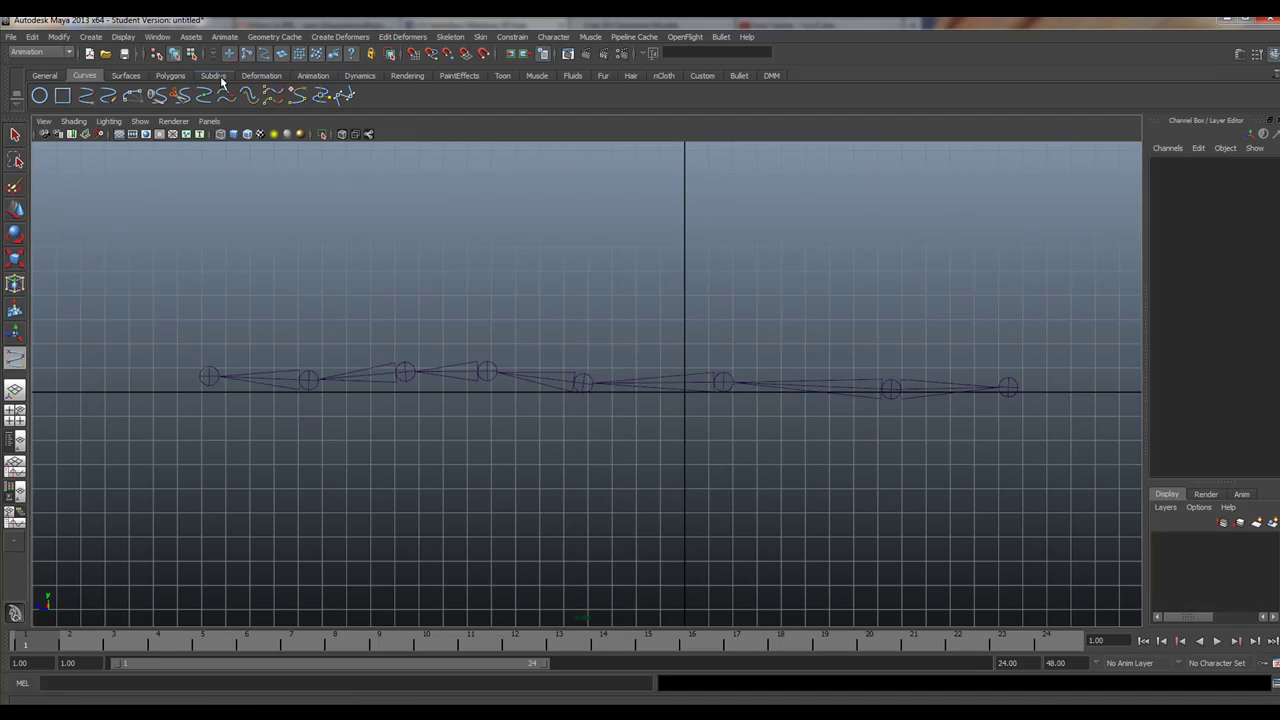
# Open the Joint Tool settings and examine the Variable Bone Radius options
pyautogui.click(310, 76)
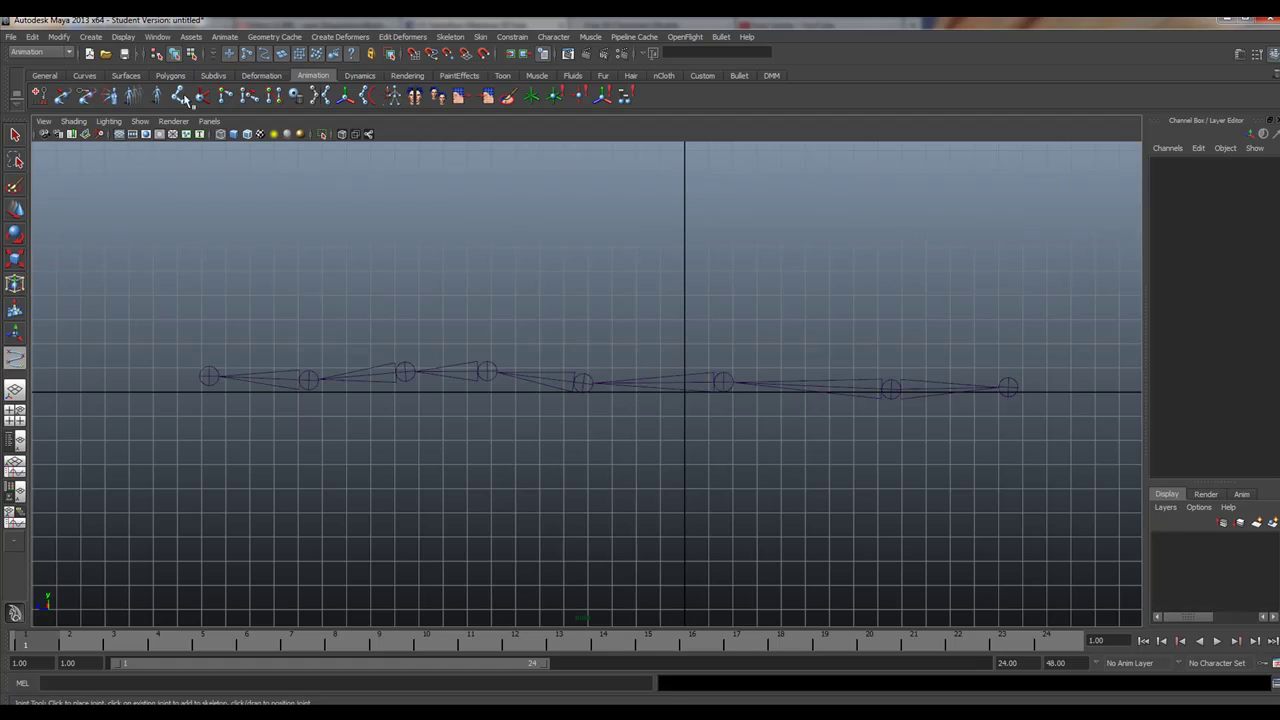
pyautogui.doubleClick(177, 96)
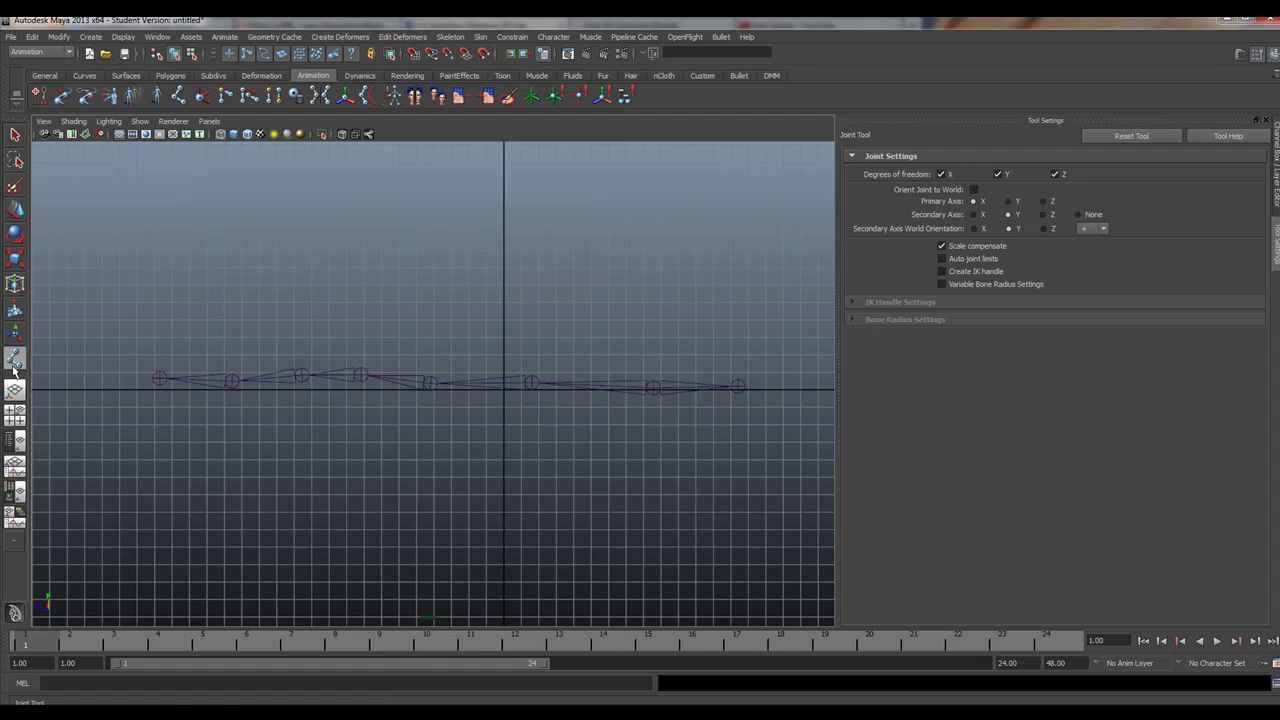
pyautogui.click(942, 285)
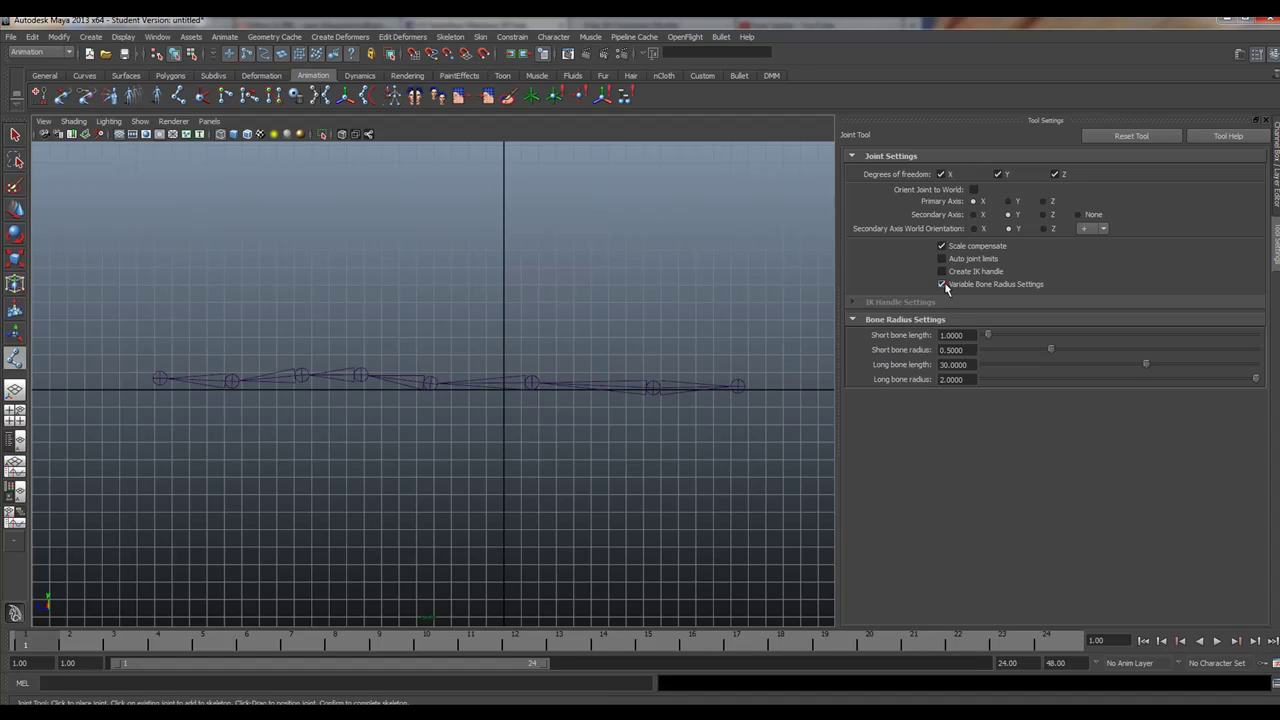
pyautogui.click(942, 285)
pyautogui.click(942, 285)
pyautogui.doubleClick(966, 379)
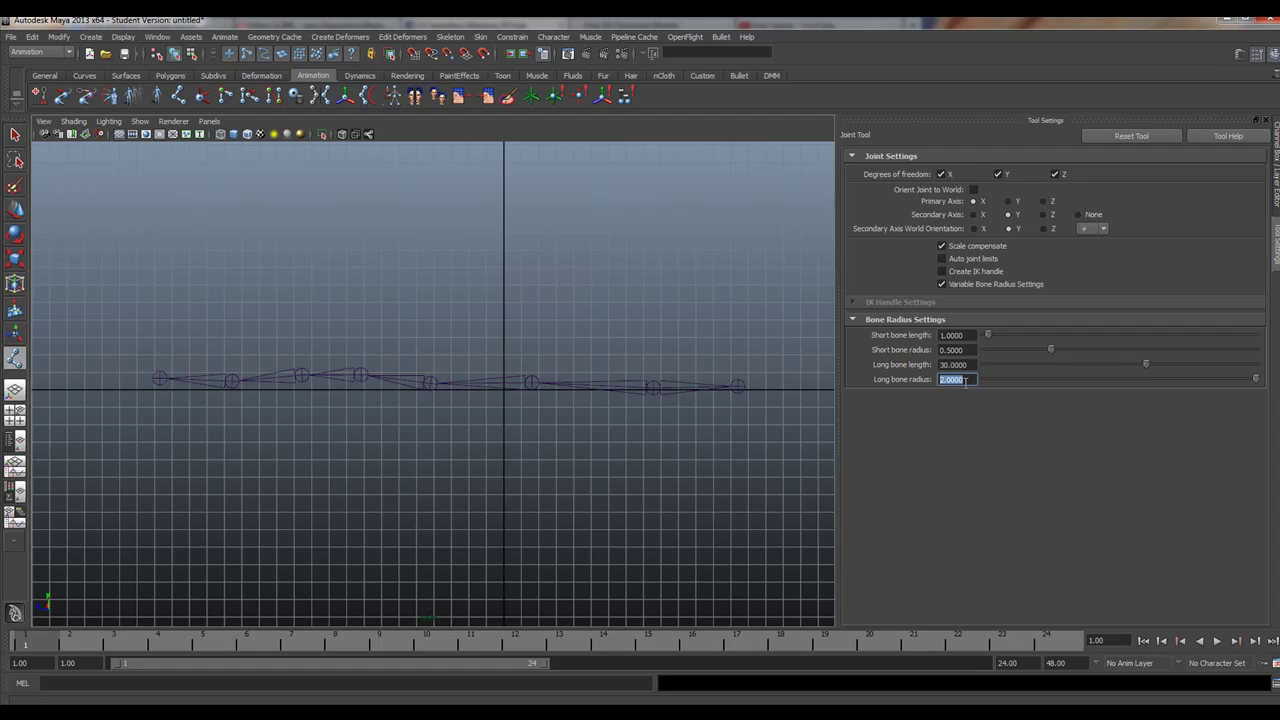
pyautogui.click(941, 285)
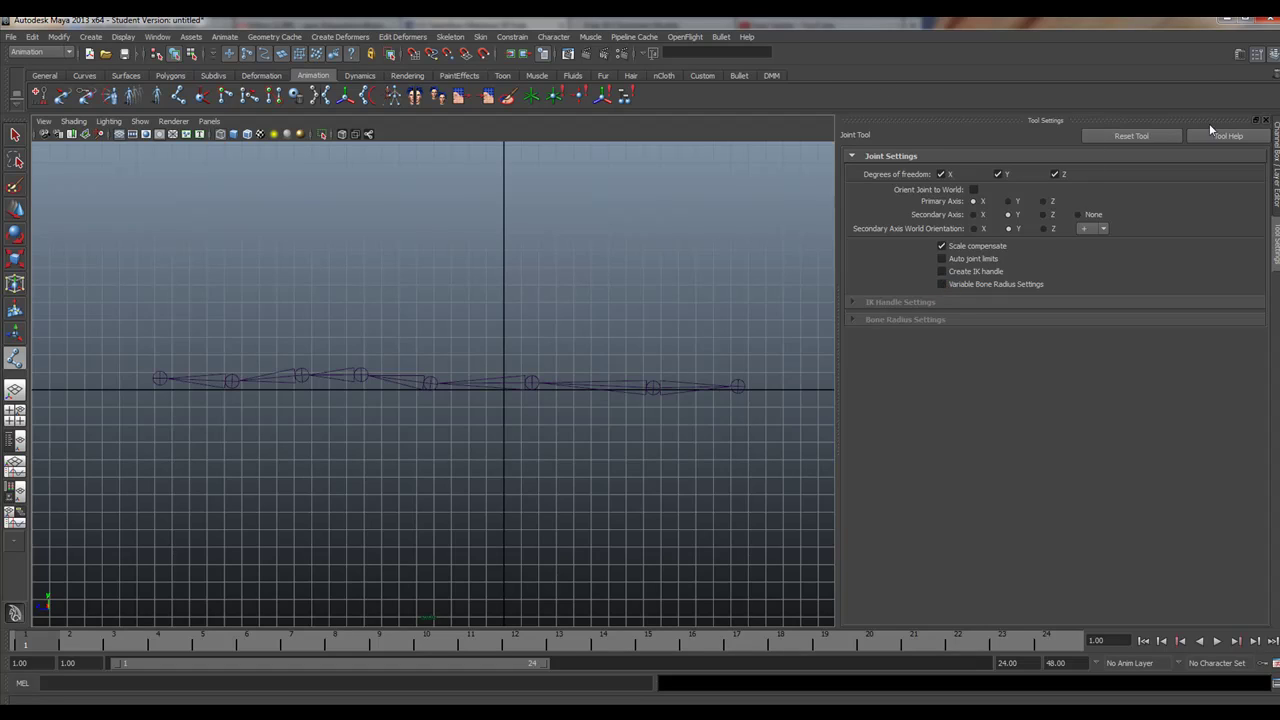
pyautogui.click(1266, 121)
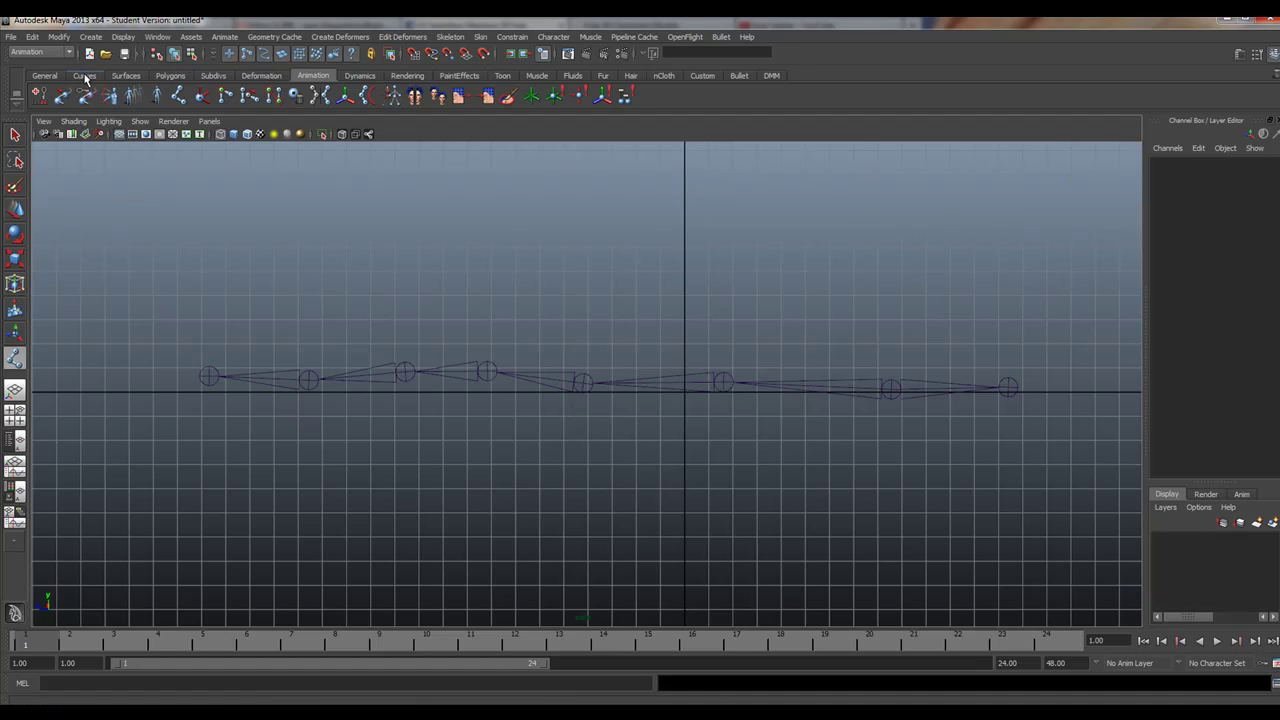
pyautogui.click(85, 77)
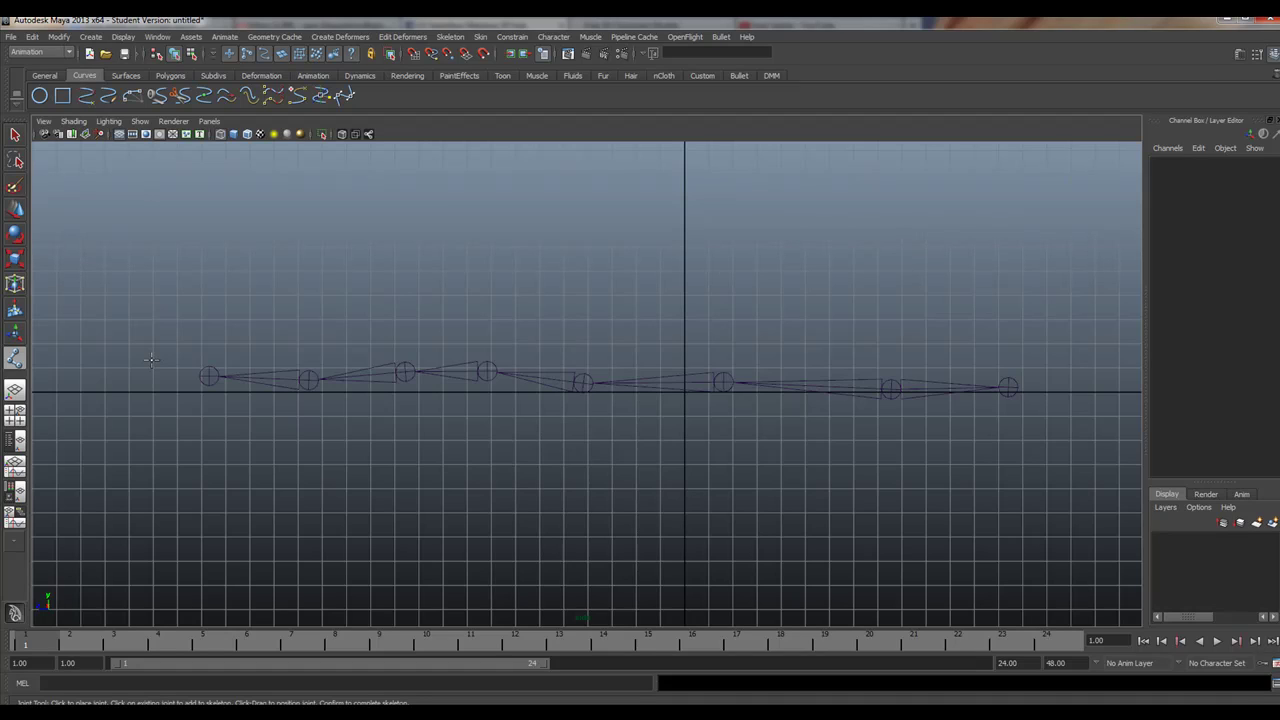
pyautogui.press('v')
pyautogui.click(720, 381)
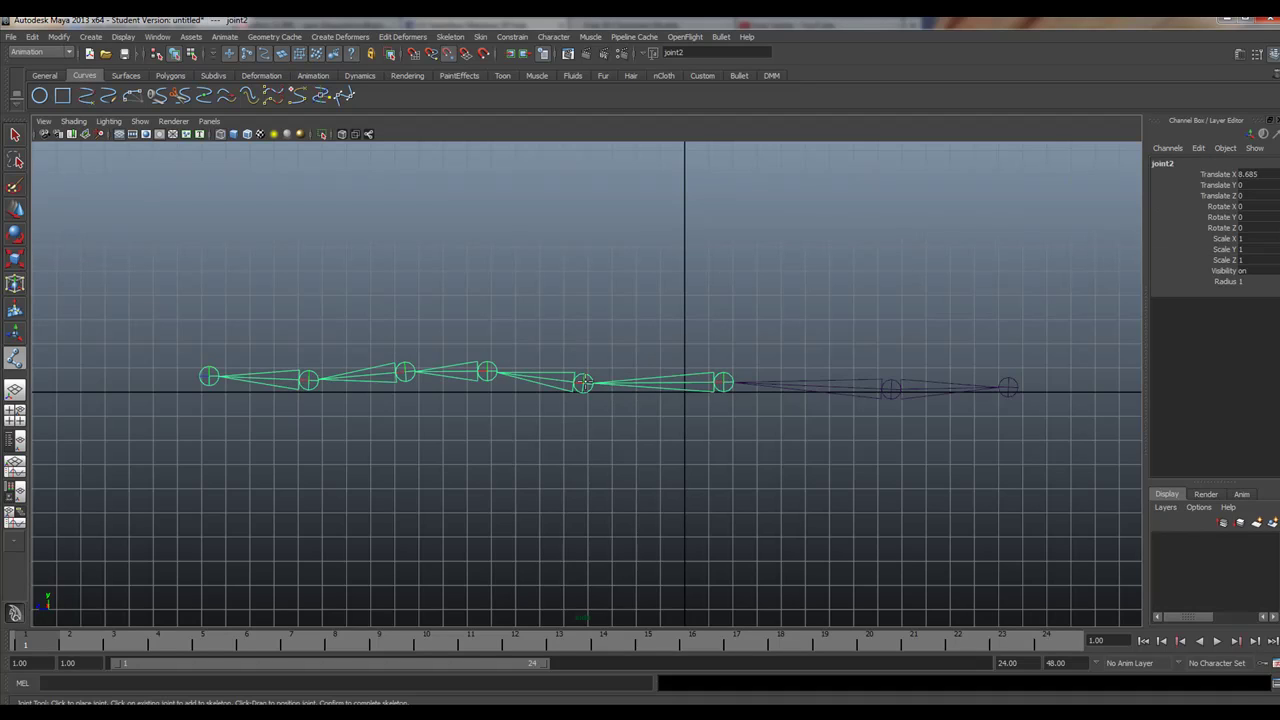
pyautogui.hotkey('ctrl', 'z')
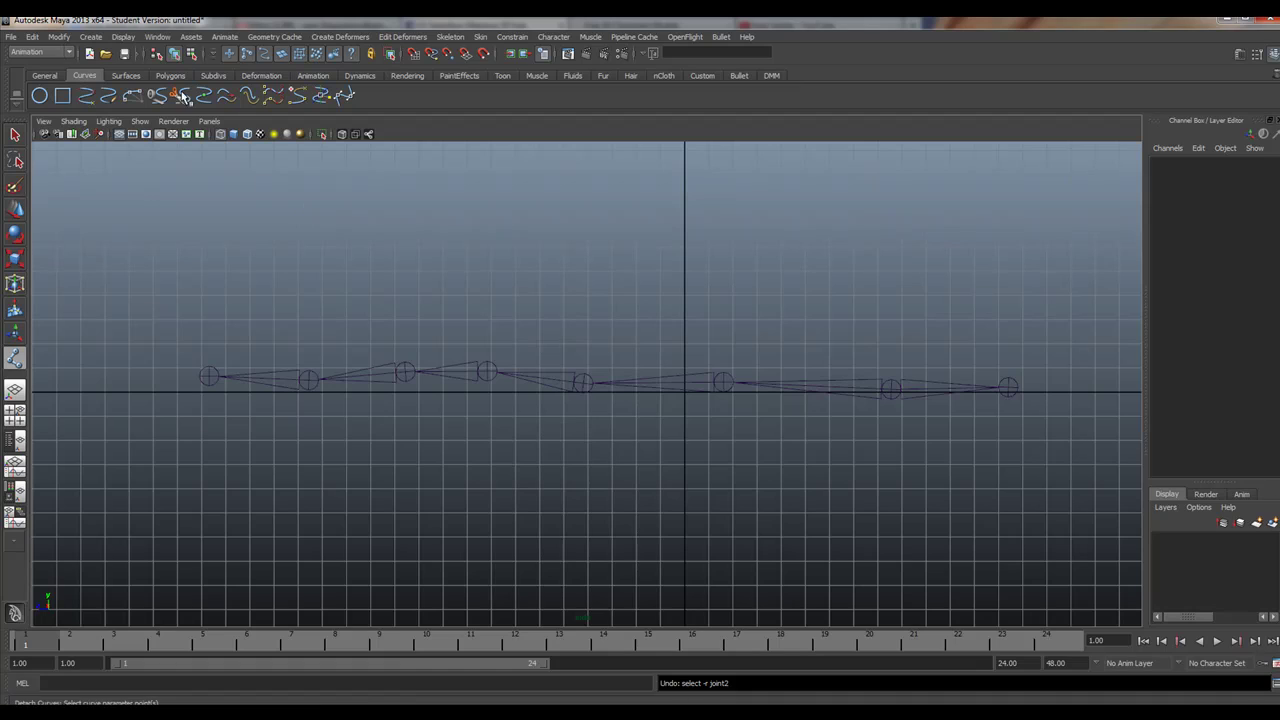
# Draw a 3 Cubic EP curve snapped to the six joints from joint2 to the final joint of the chain
pyautogui.doubleClick(86, 96)
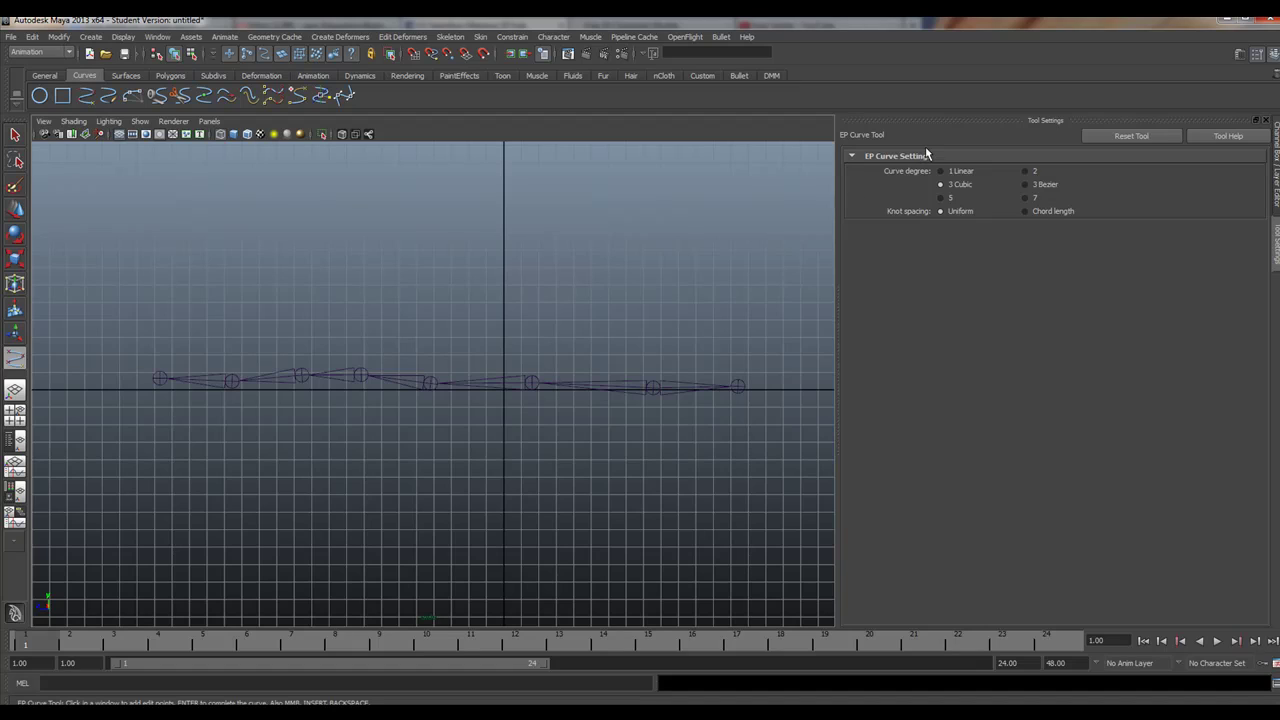
pyautogui.click(1263, 121)
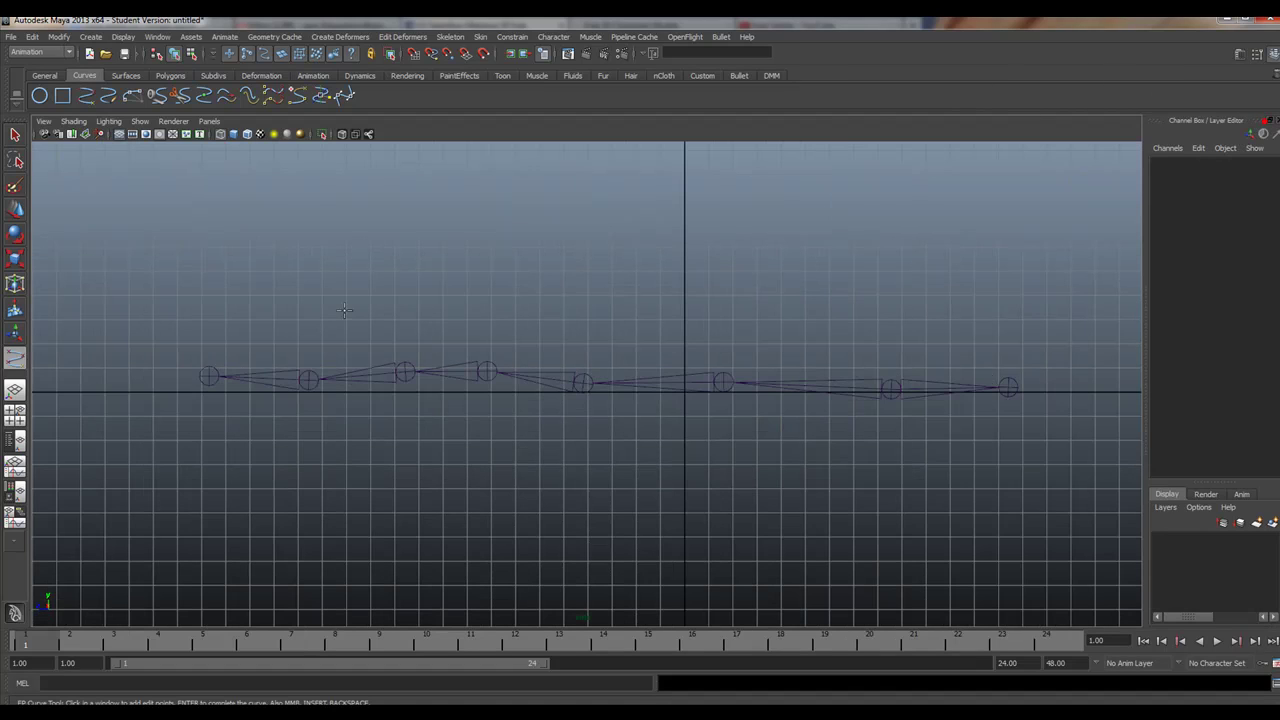
pyautogui.press('v')
pyautogui.click(723, 382)
pyautogui.click(583, 383)
pyautogui.click(486, 370)
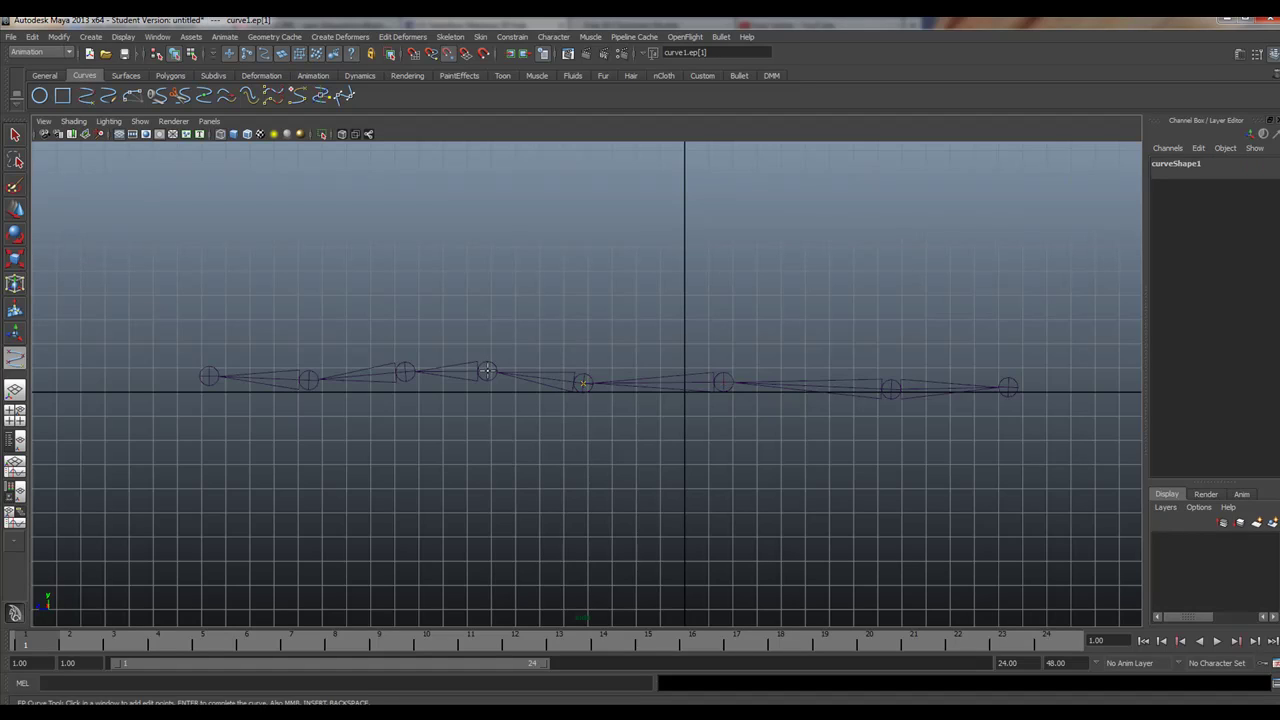
pyautogui.click(404, 372)
pyautogui.click(308, 379)
pyautogui.click(208, 376)
pyautogui.press('Return')
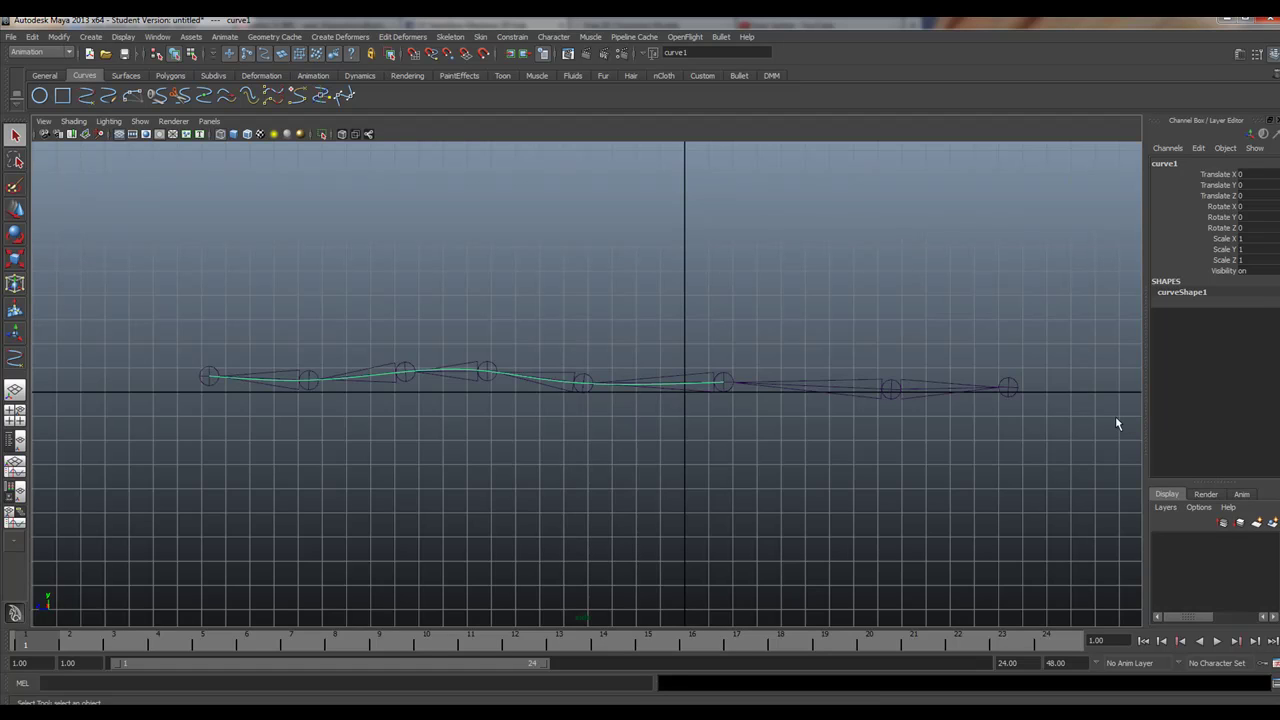
# Start the IK Spline Handle Tool, reset its settings, and turn off Auto create curve and Auto parent curve
pyautogui.scroll(3, 691, 443)
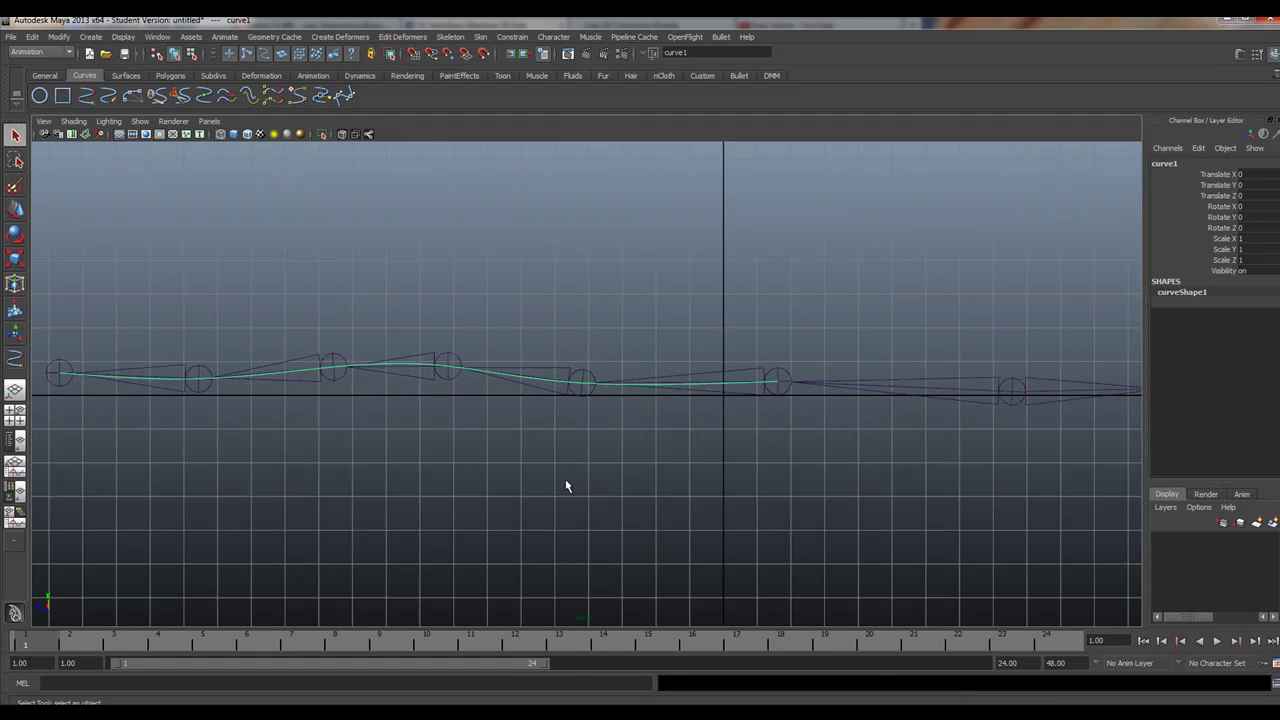
pyautogui.keyDown('alt'); pyautogui.moveTo(577, 480); pyautogui.dragTo(724, 502, button='middle'); pyautogui.keyUp('alt')
pyautogui.scroll(3, 637, 451)
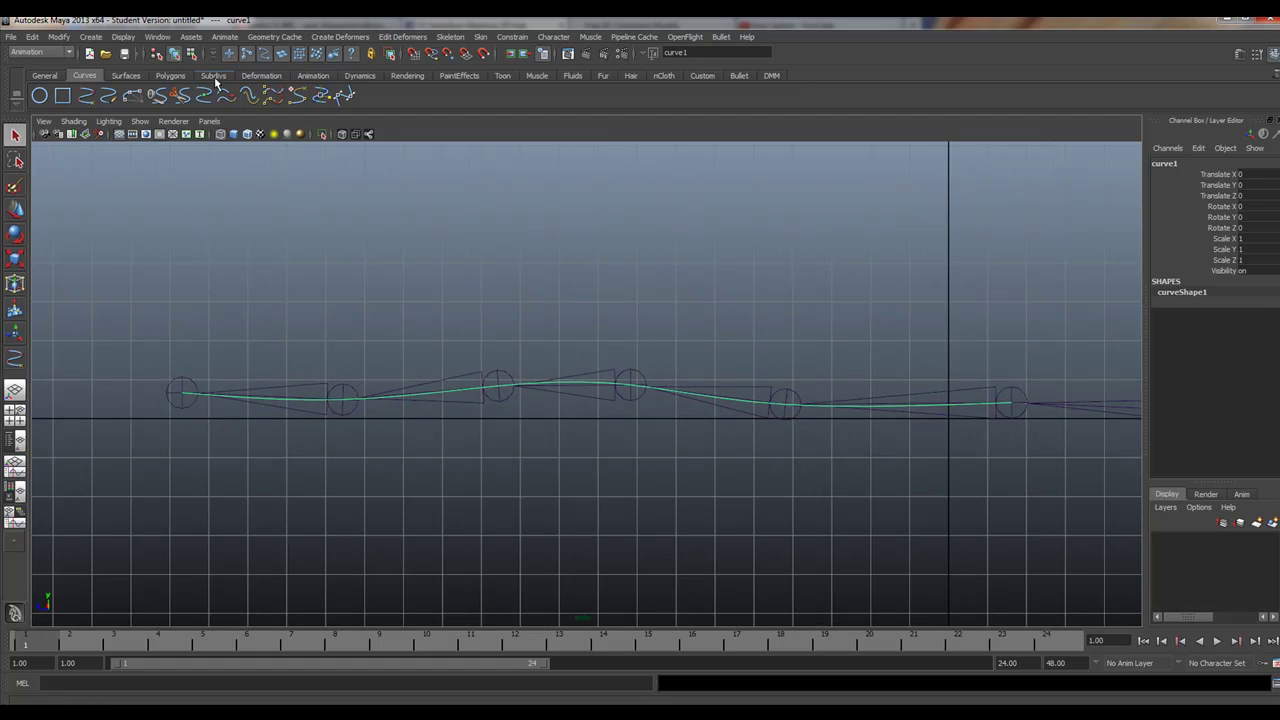
pyautogui.click(452, 37)
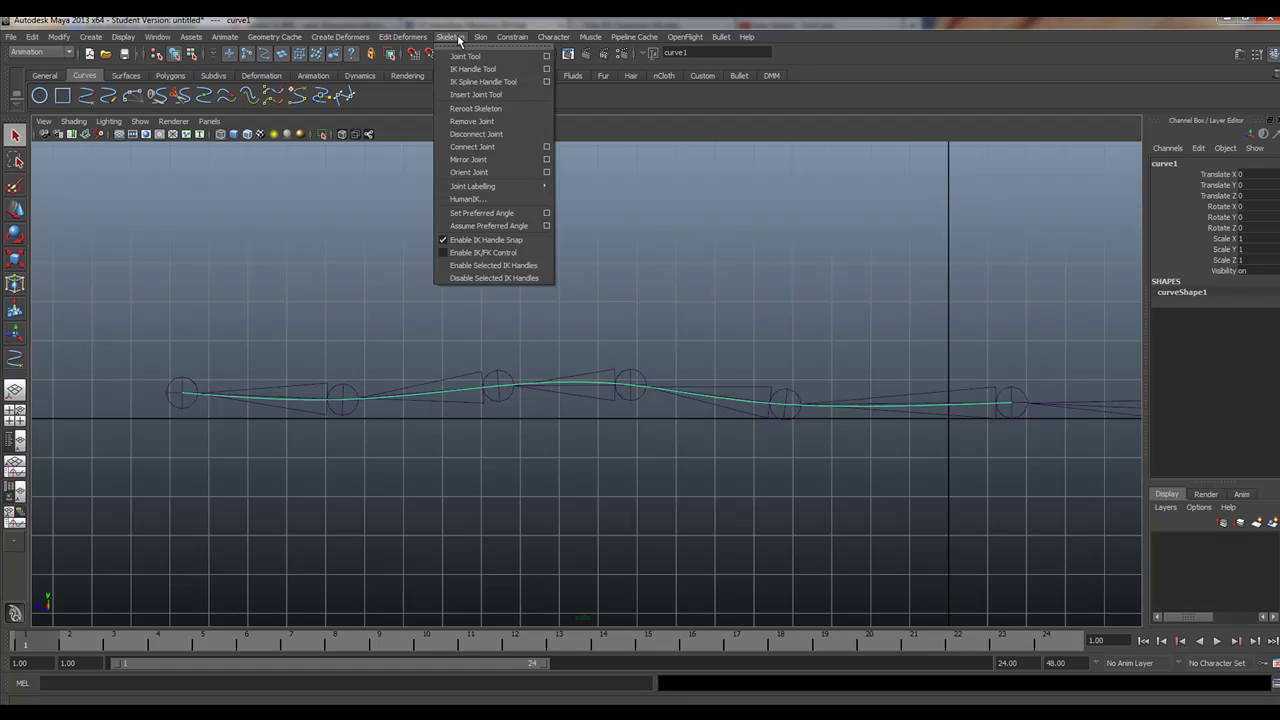
pyautogui.click(494, 81)
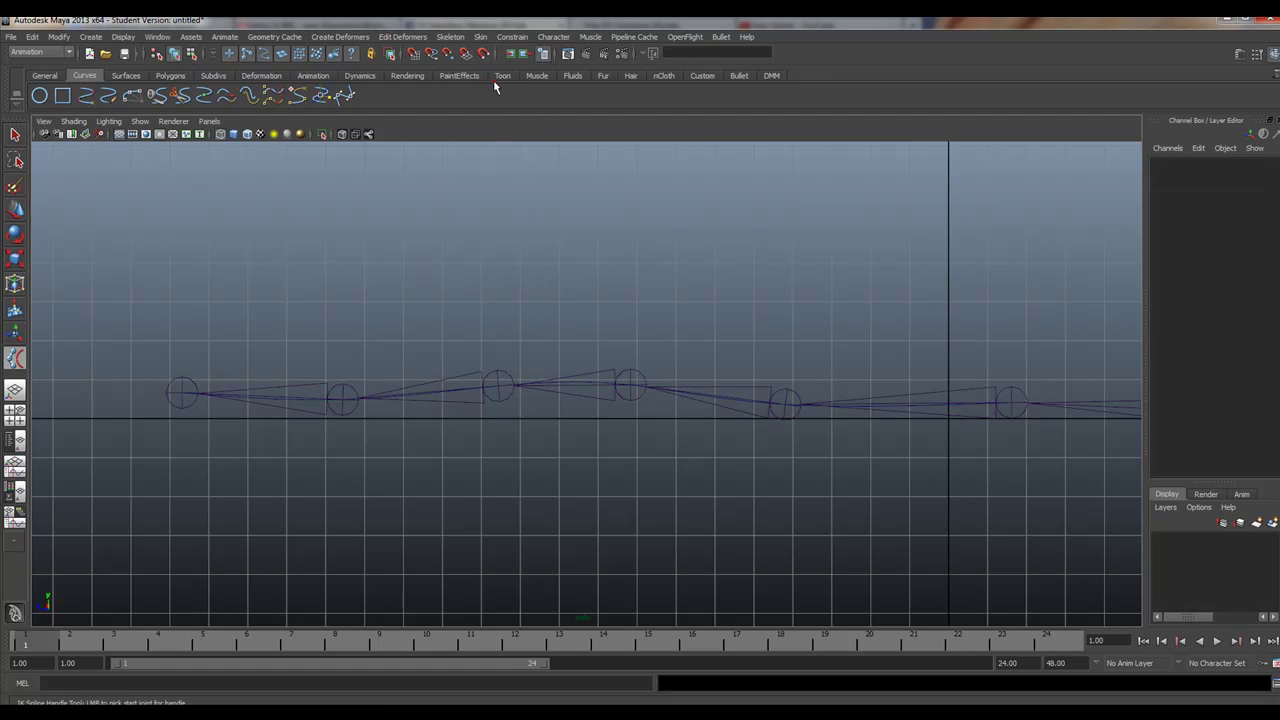
pyautogui.doubleClick(15, 360)
pyautogui.click(1153, 135)
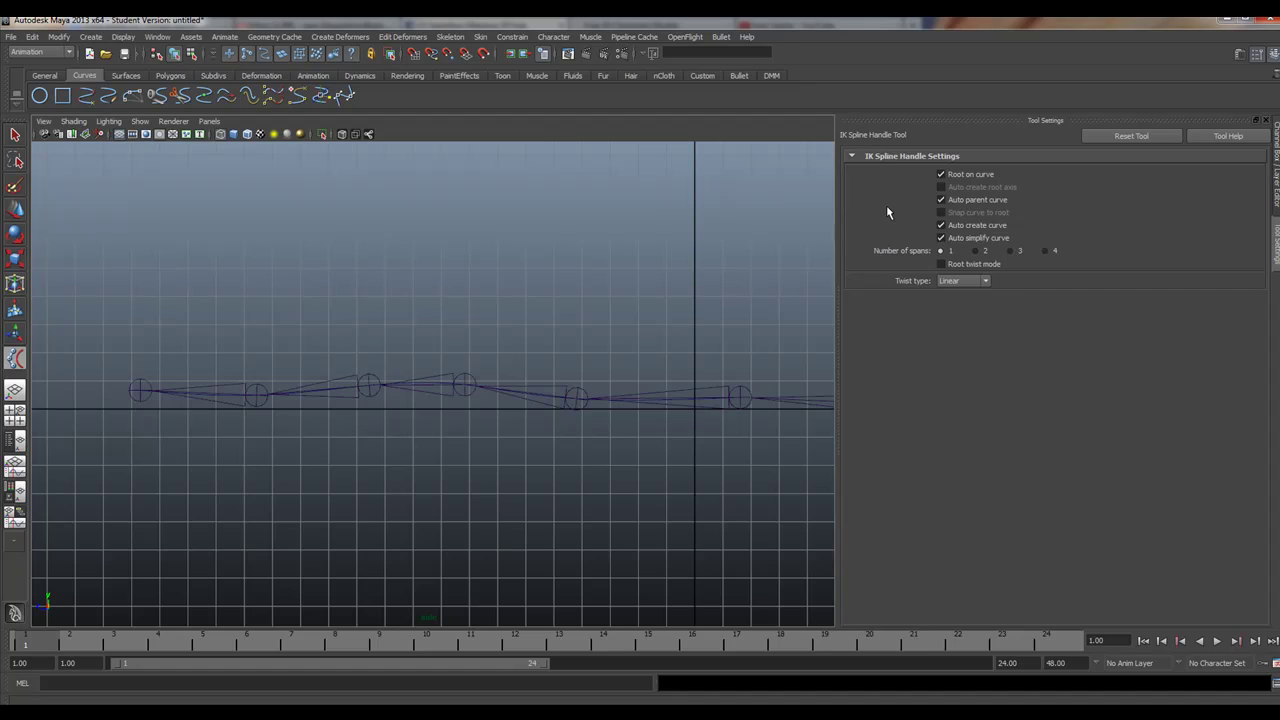
pyautogui.click(940, 225)
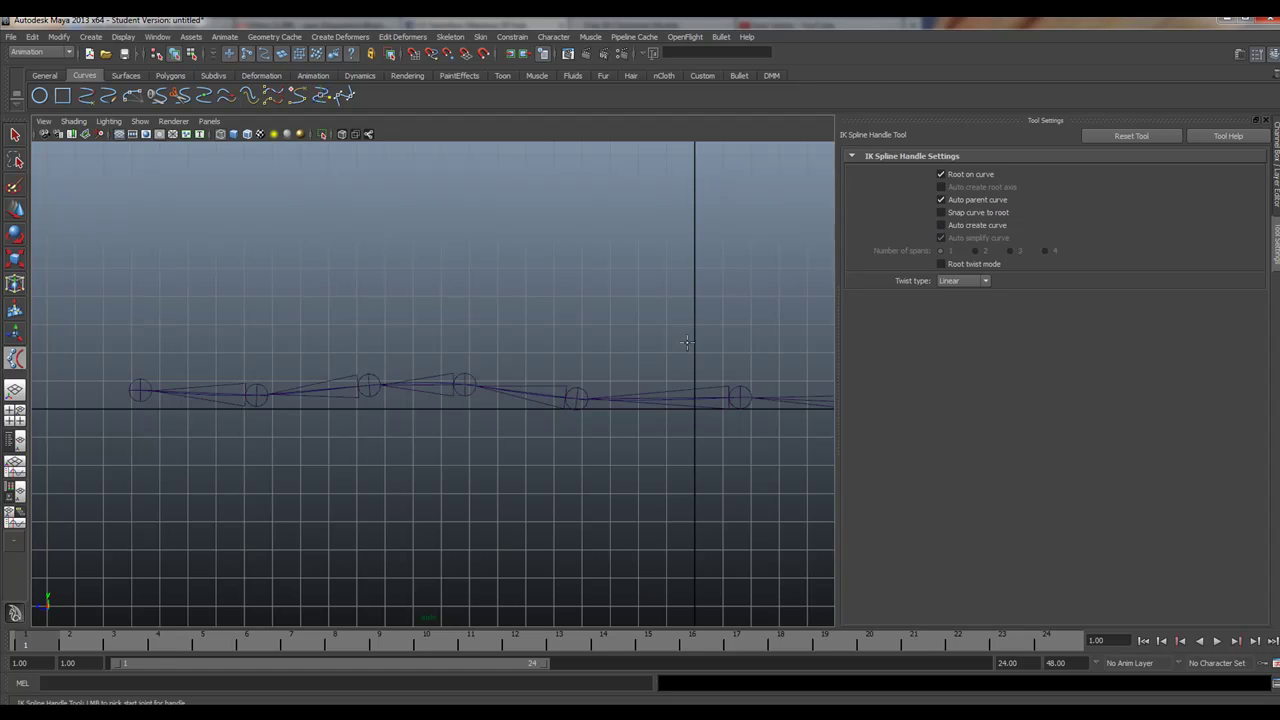
pyautogui.moveTo(838, 239); pyautogui.dragTo(958, 251)
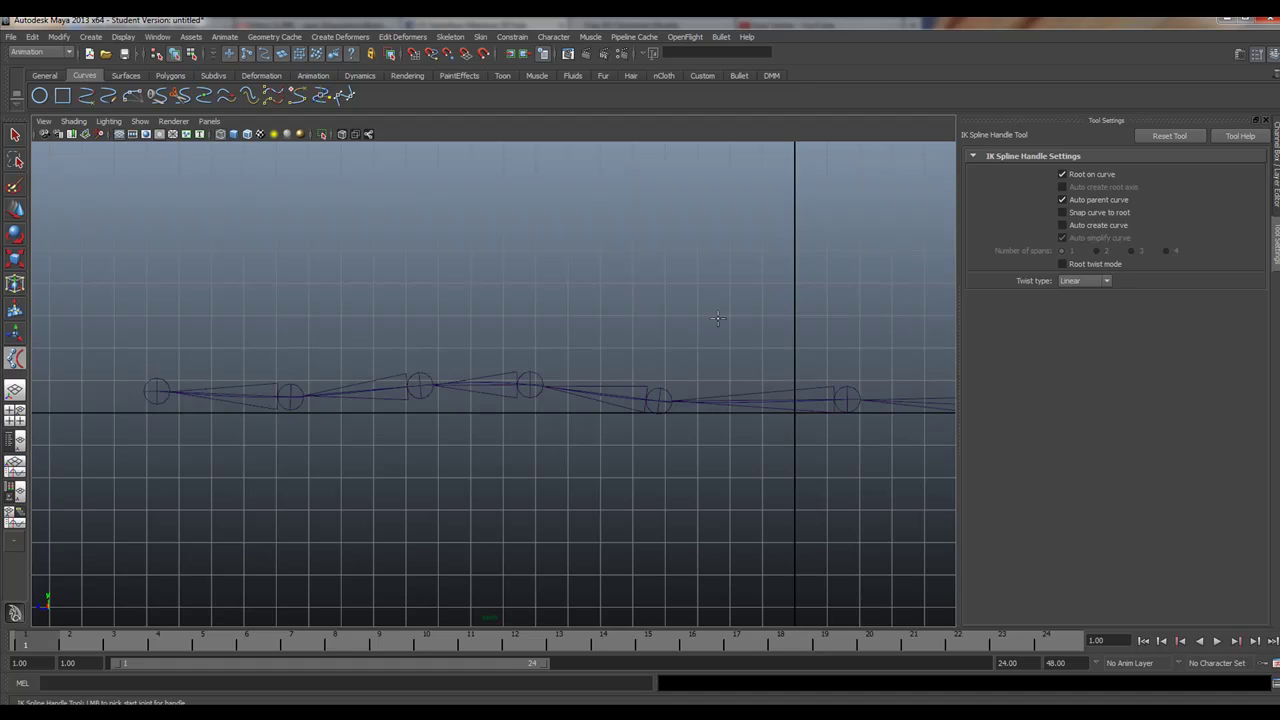
pyautogui.keyDown('alt'); pyautogui.moveTo(723, 346); pyautogui.dragTo(588, 383, button='middle'); pyautogui.keyUp('alt')
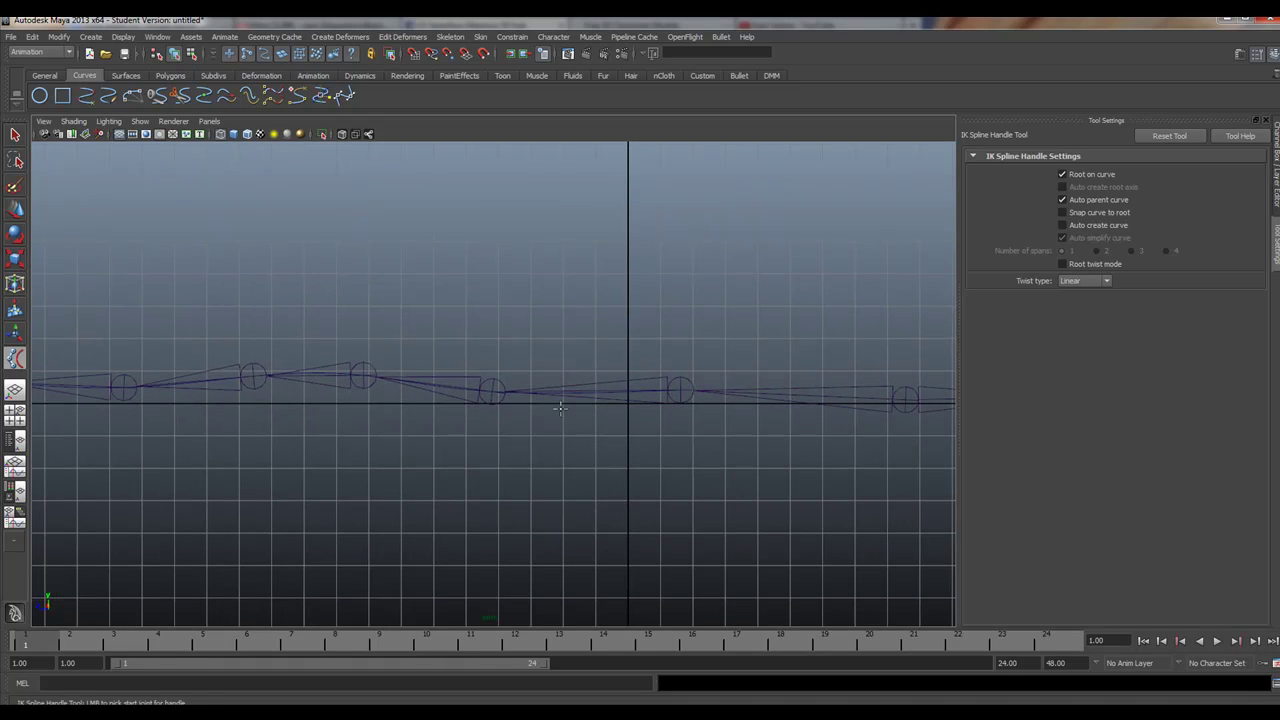
pyautogui.scroll(-3, 414, 394)
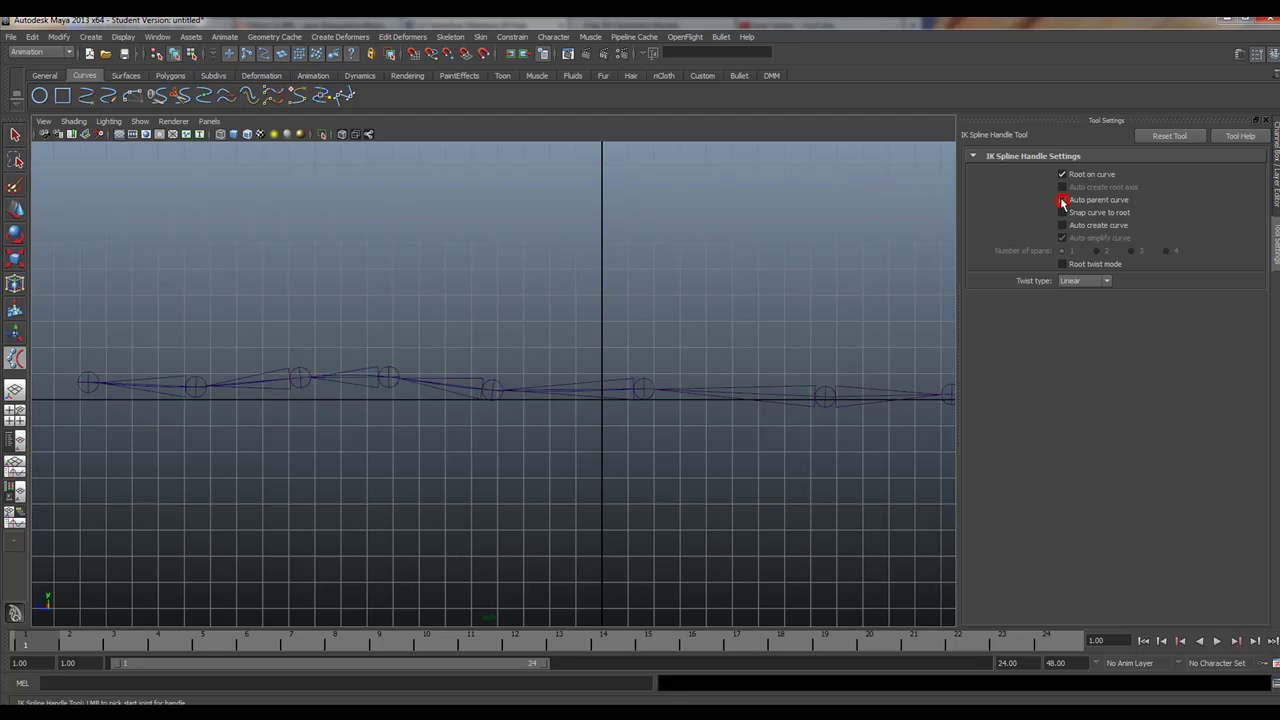
pyautogui.scroll(-2, 861, 436)
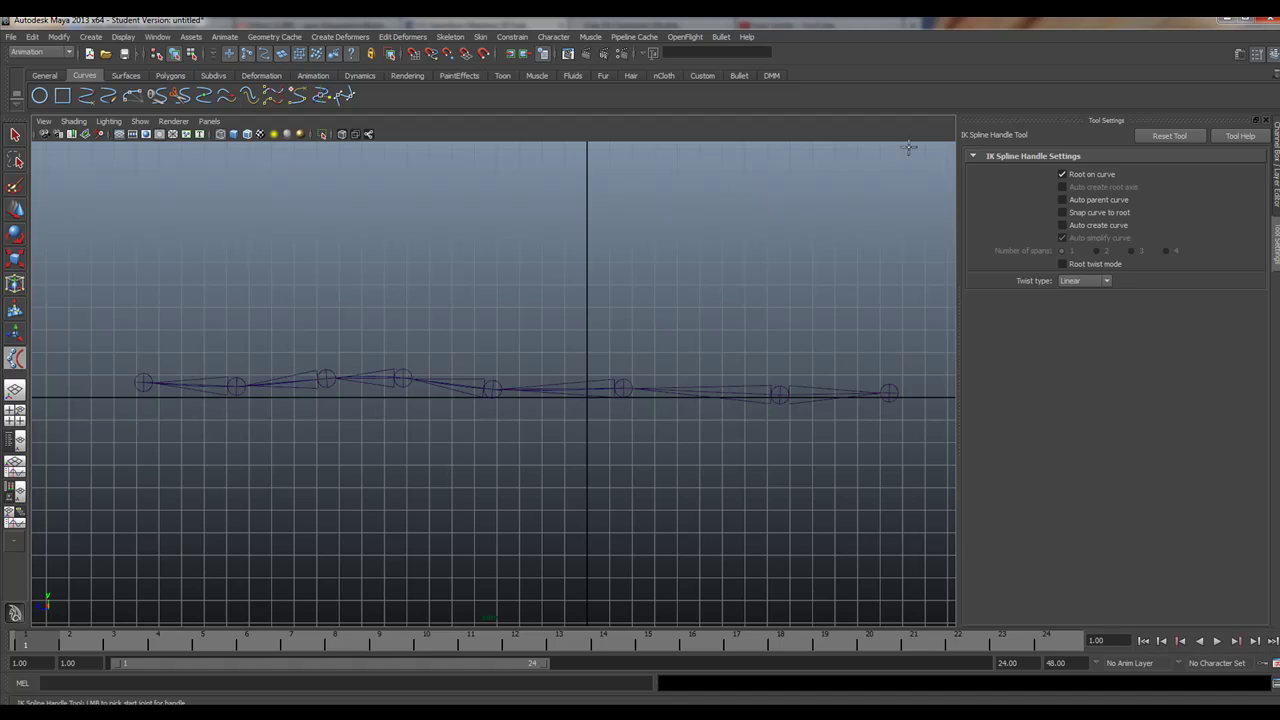
pyautogui.click(1265, 122)
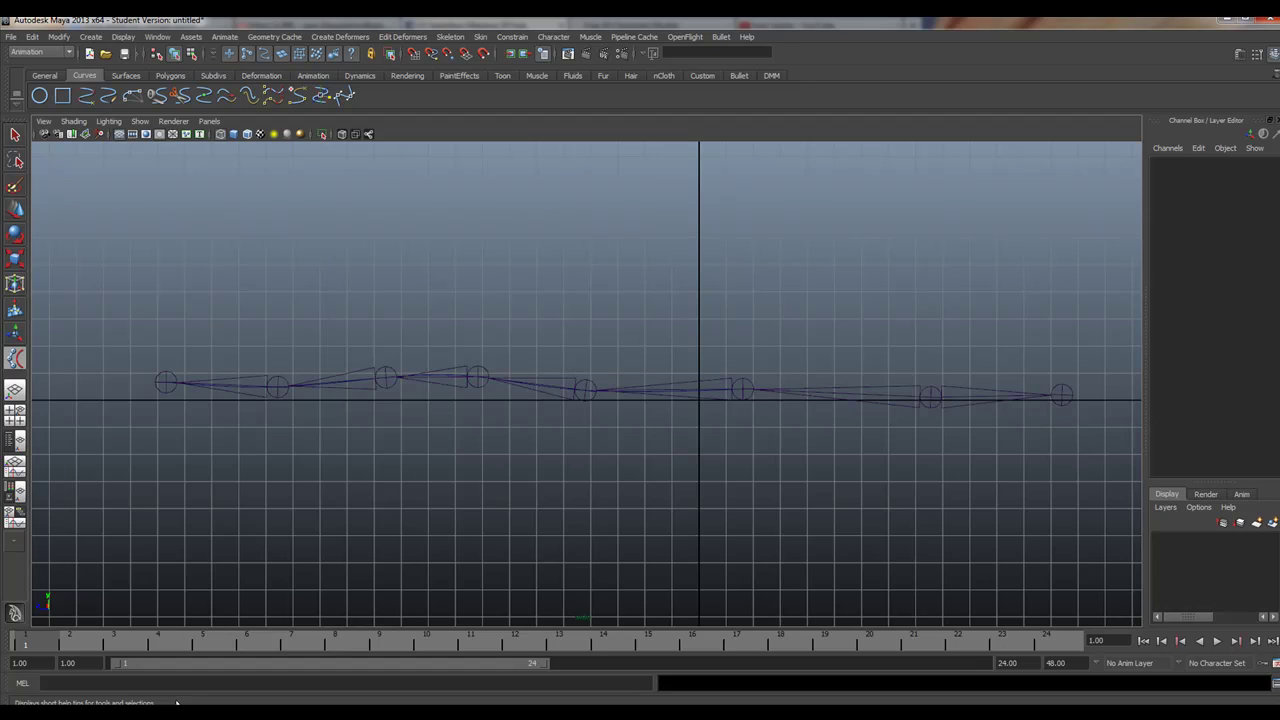
# Create an IK spline handle from joint2 to joint7, using the existing EP curve as its spline
pyautogui.click(741, 385)
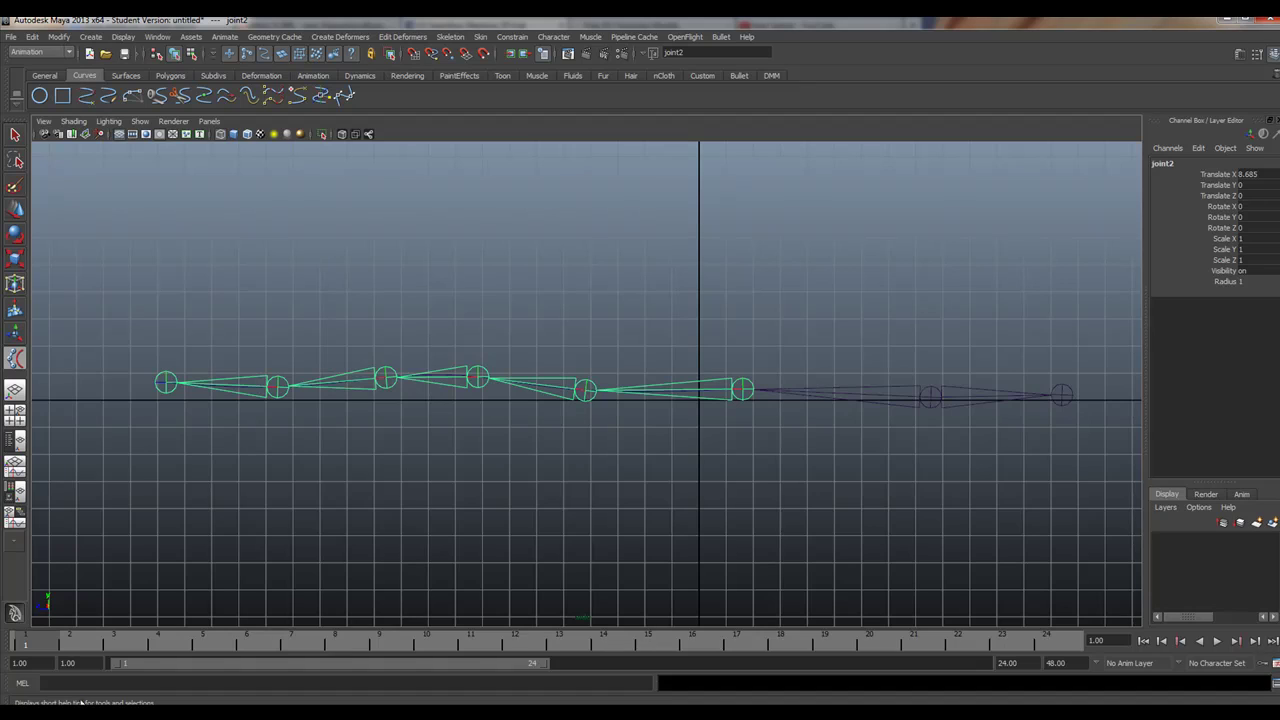
pyautogui.click(165, 382)
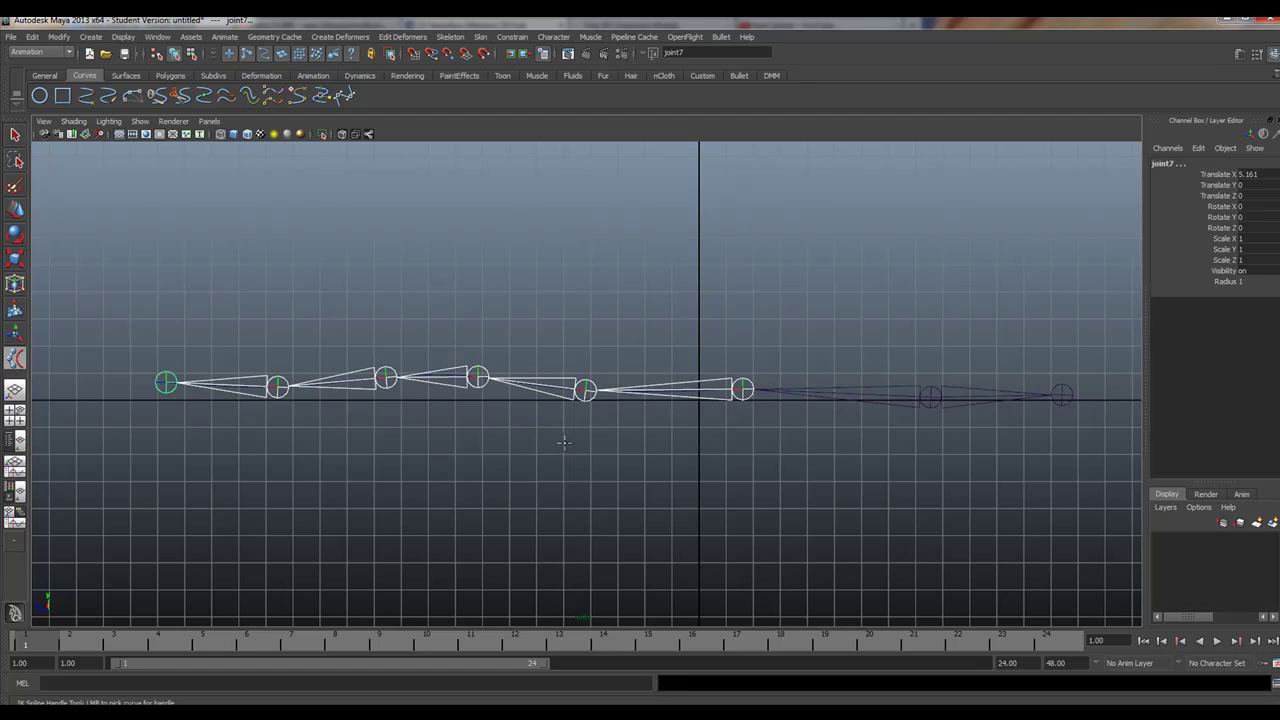
pyautogui.keyDown('alt'); pyautogui.moveTo(489, 423); pyautogui.dragTo(1086, 586, button='right'); pyautogui.keyUp('alt')
pyautogui.keyDown('alt'); pyautogui.moveTo(486, 406); pyautogui.dragTo(1006, 595, button='right'); pyautogui.keyUp('alt')
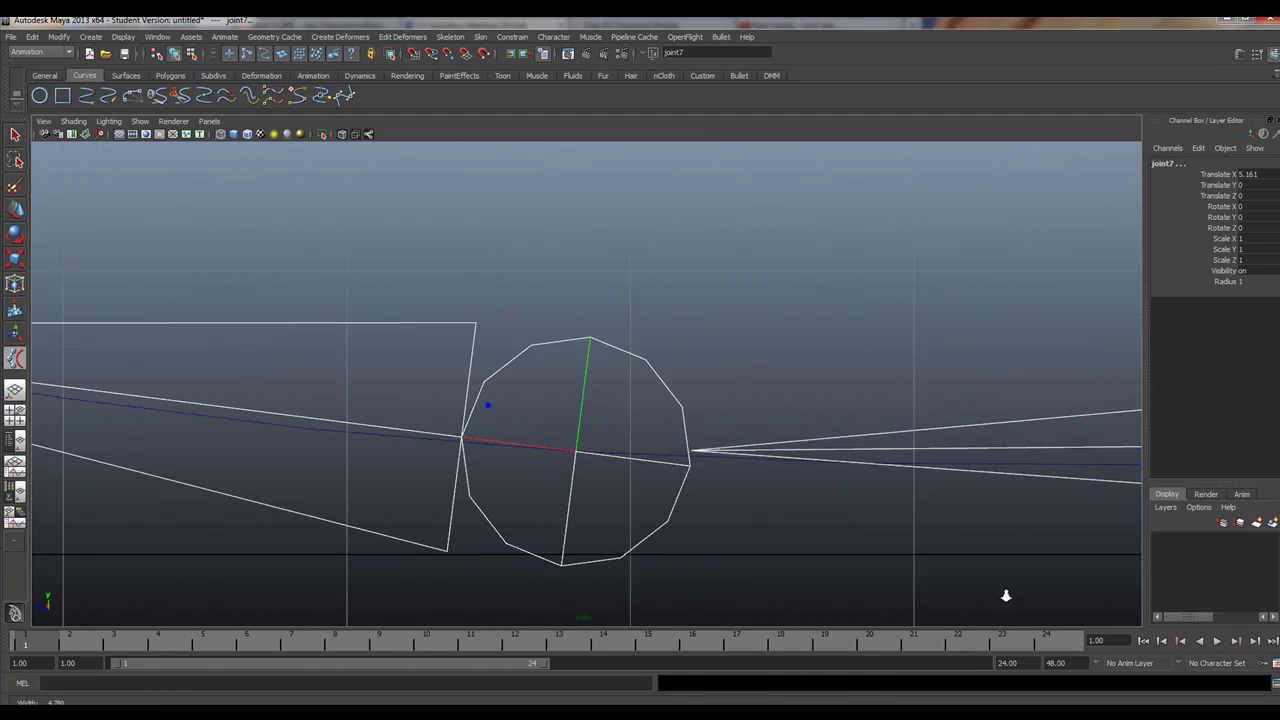
pyautogui.keyDown('alt'); pyautogui.moveTo(283, 489); pyautogui.dragTo(651, 474, button='middle'); pyautogui.keyUp('alt')
pyautogui.scroll(3, 617, 486)
pyautogui.keyDown('alt'); pyautogui.moveTo(617, 486); pyautogui.dragTo(839, 566, button='right'); pyautogui.keyUp('alt')
pyautogui.scroll(5, 651, 489)
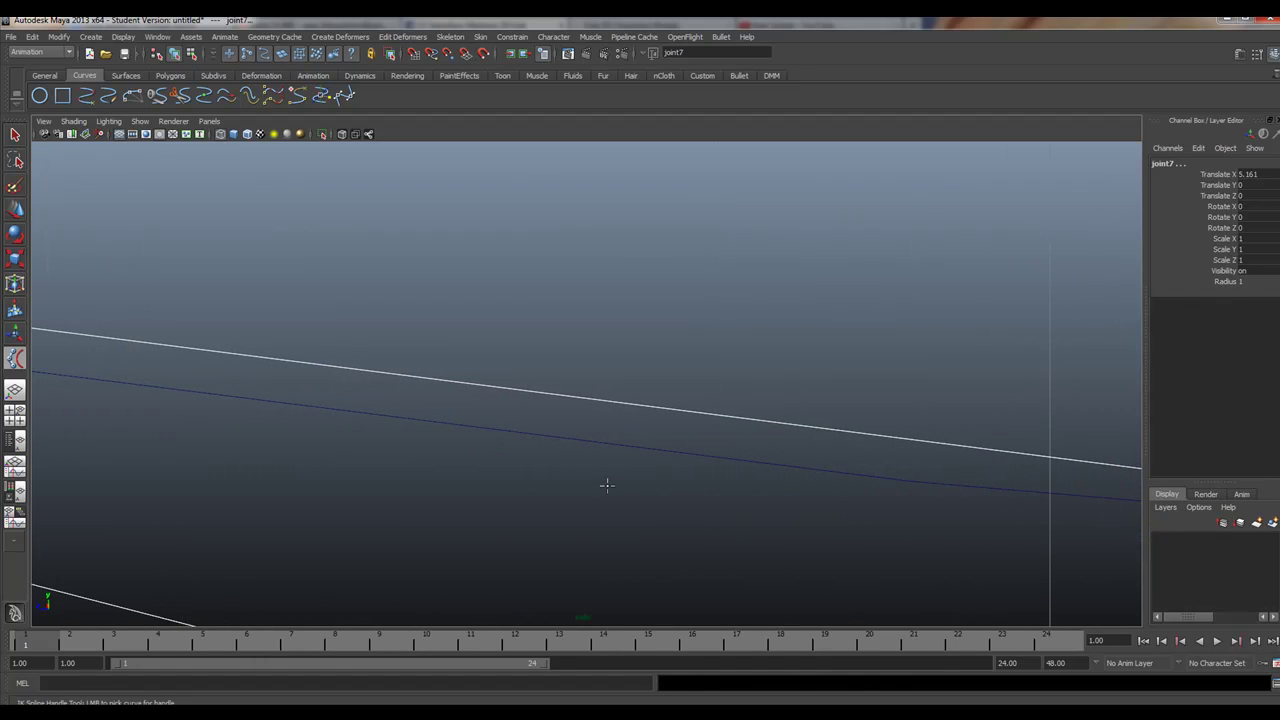
pyautogui.click(488, 428)
pyautogui.press('a')
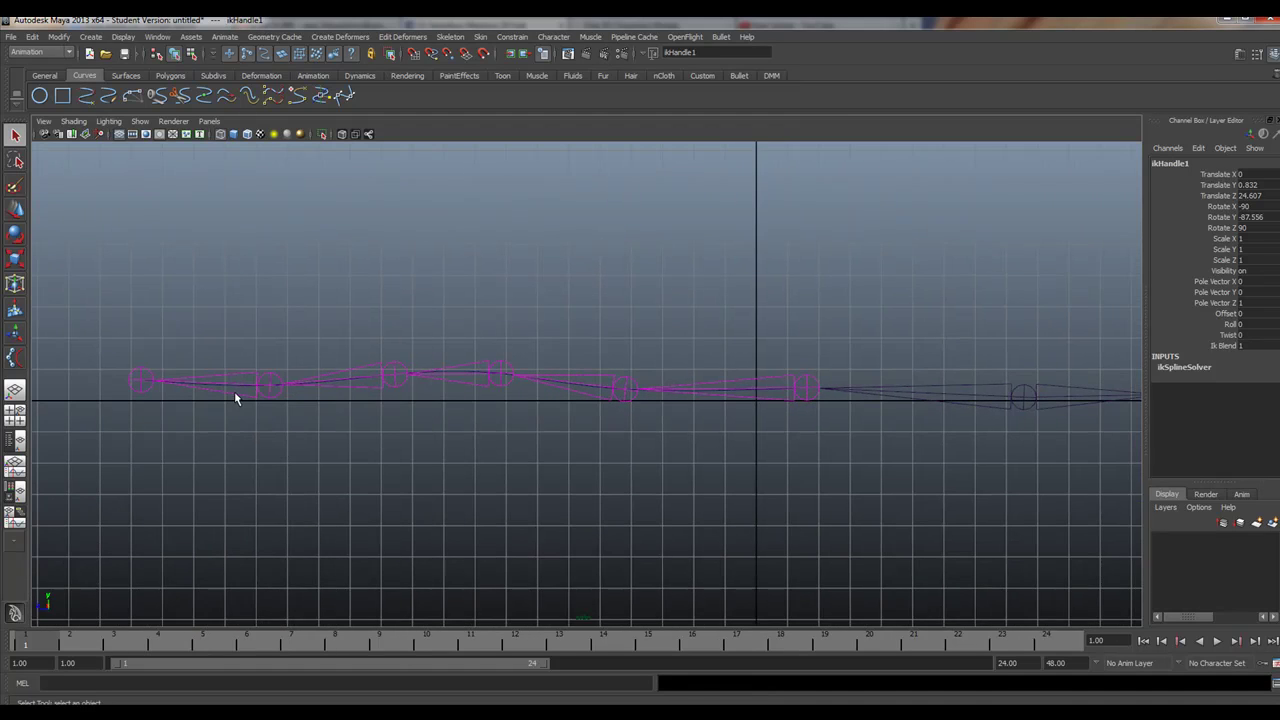
# Turn on the display of IK handles in the viewport
pyautogui.keyDown('alt'); pyautogui.moveTo(234, 391); pyautogui.dragTo(342, 427, button='middle'); pyautogui.keyUp('alt')
pyautogui.click(140, 121)
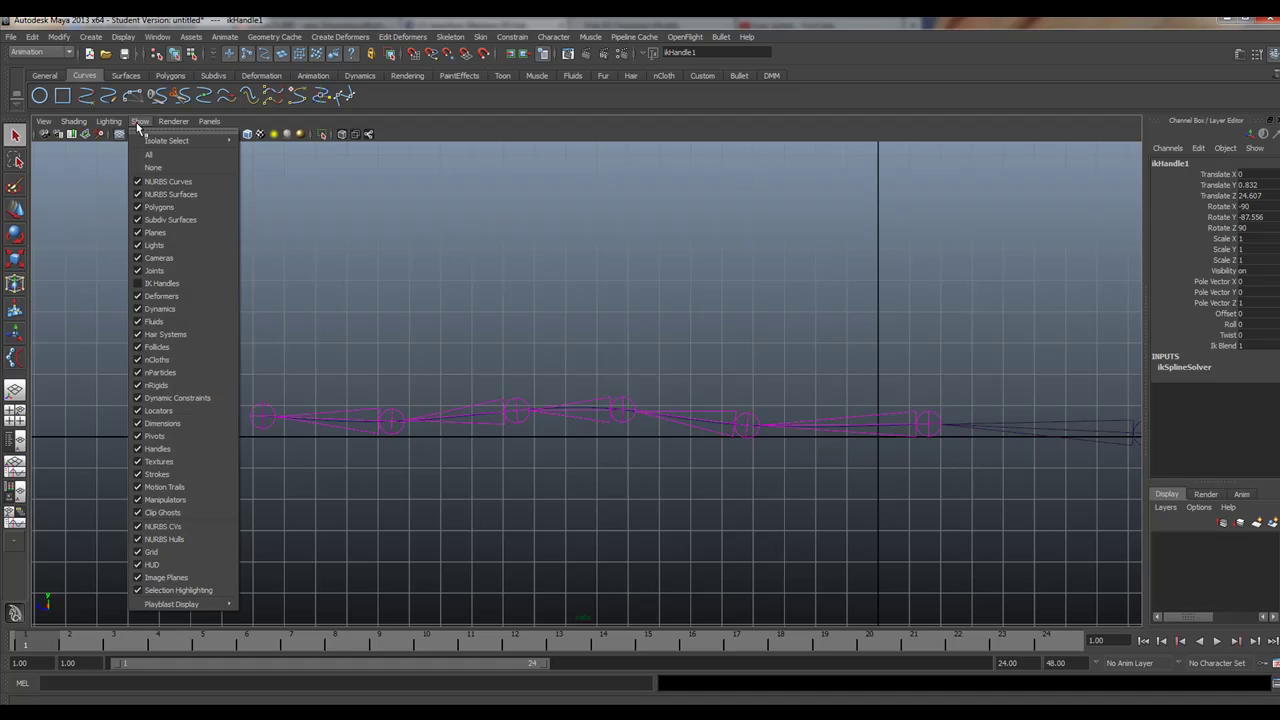
pyautogui.click(165, 283)
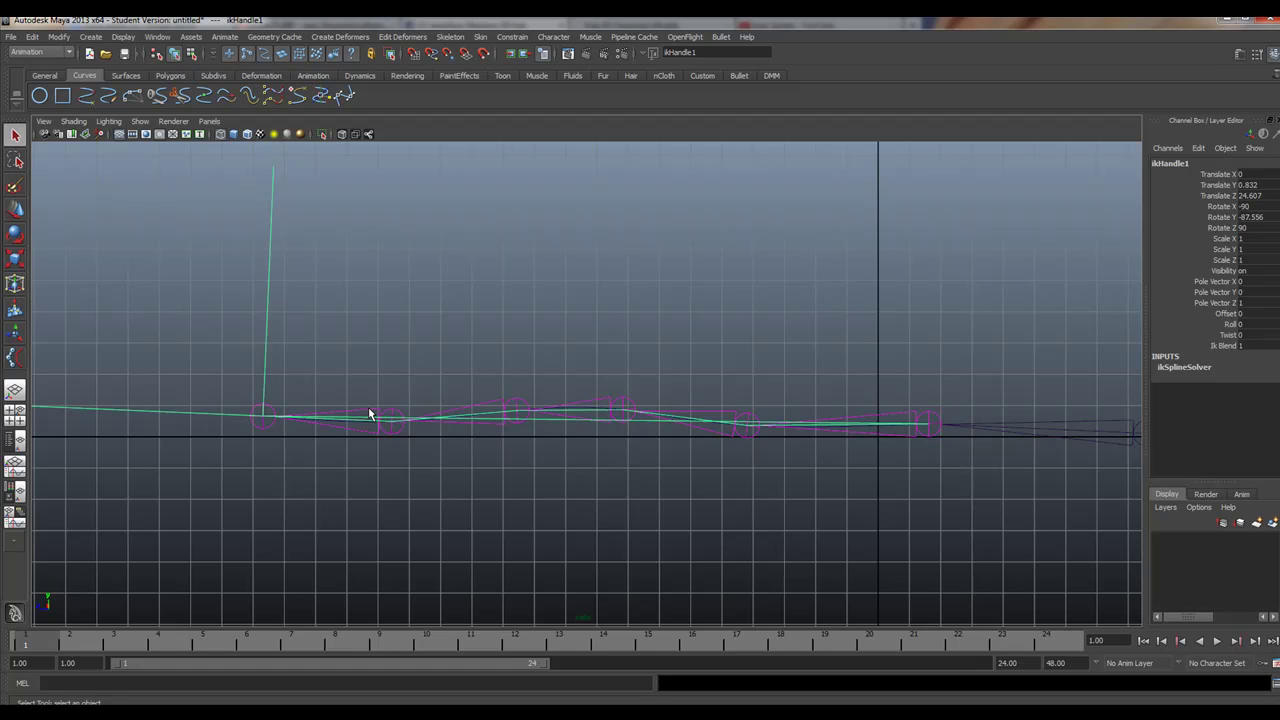
# Hide the joints and the IK handles in the viewport, leaving the curve displayed
pyautogui.click(140, 121)
pyautogui.click(180, 274)
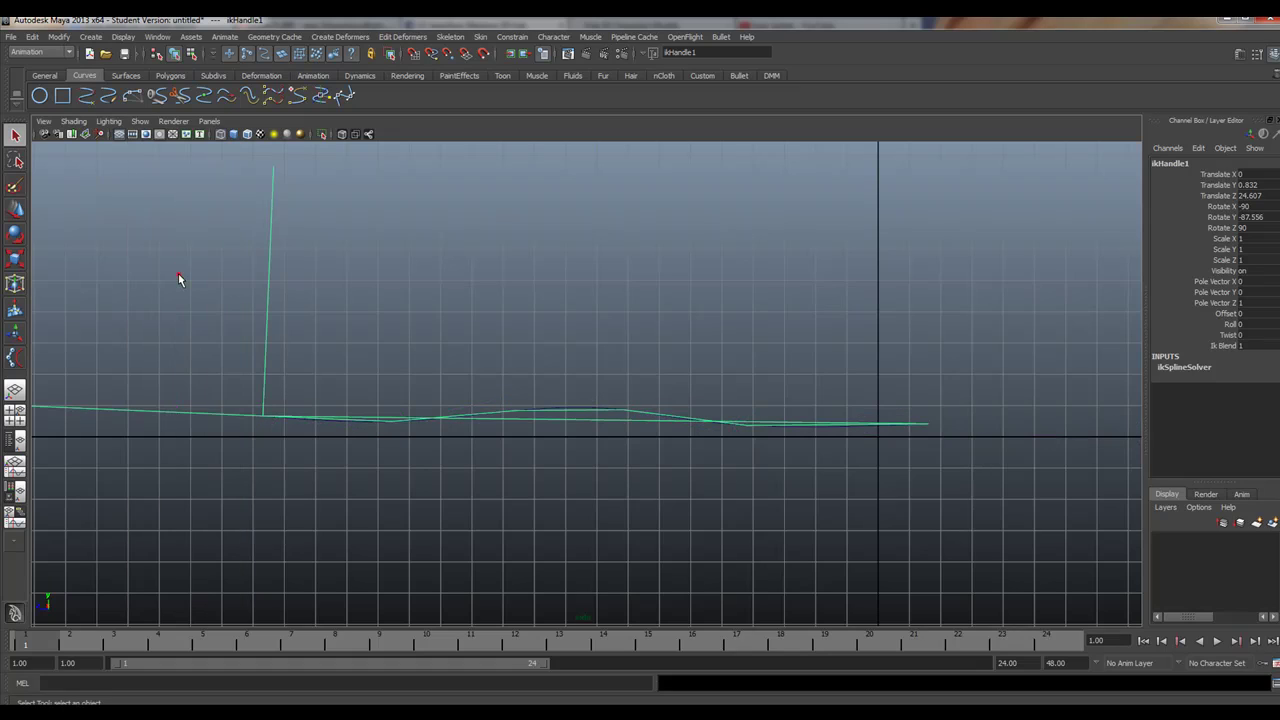
pyautogui.click(140, 121)
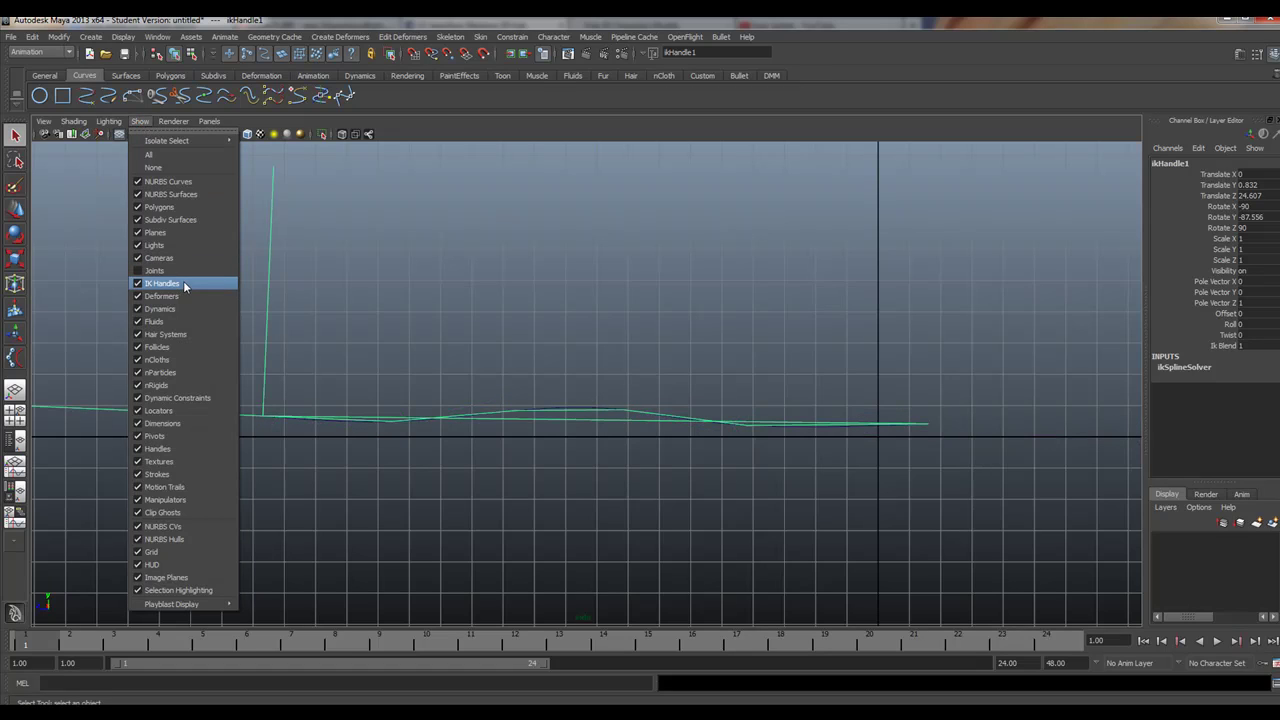
pyautogui.click(183, 282)
# Switch the curve to control vertex mode and examine its end pairs and middle vertices by selecting them in turn
pyautogui.rightClick(490, 413)
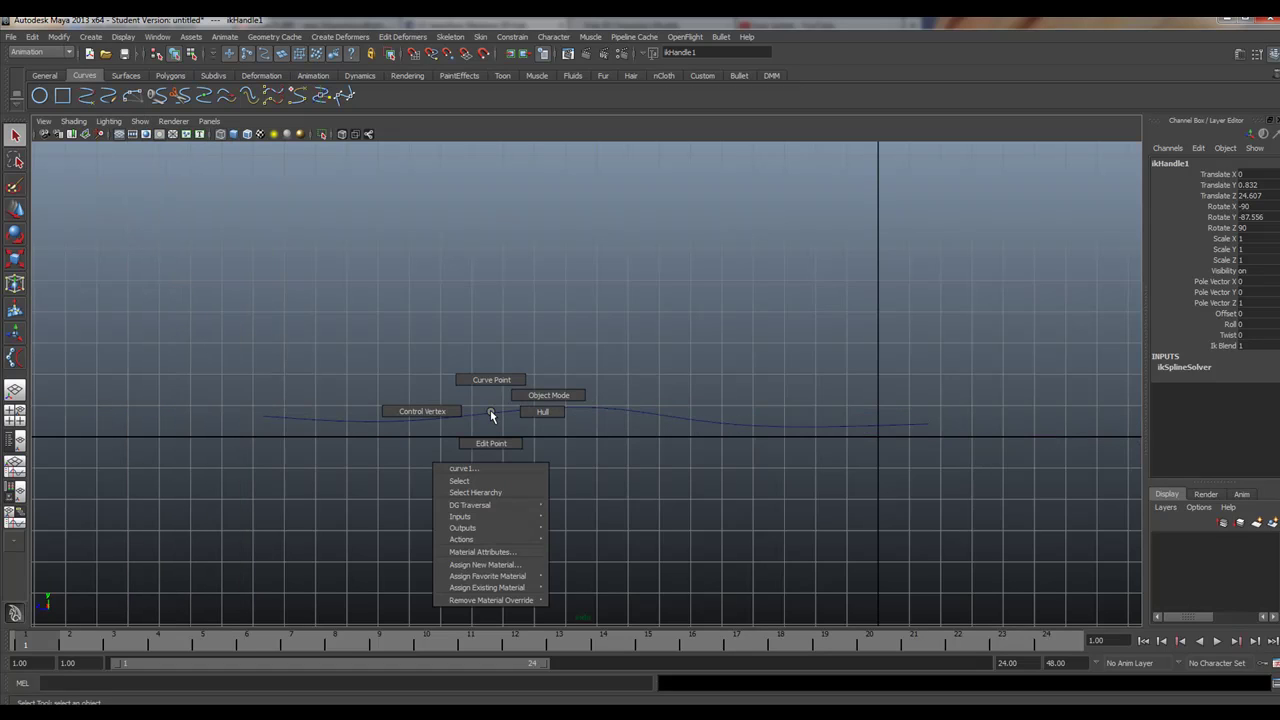
pyautogui.click(447, 416)
pyautogui.moveTo(206, 375); pyautogui.dragTo(301, 423)
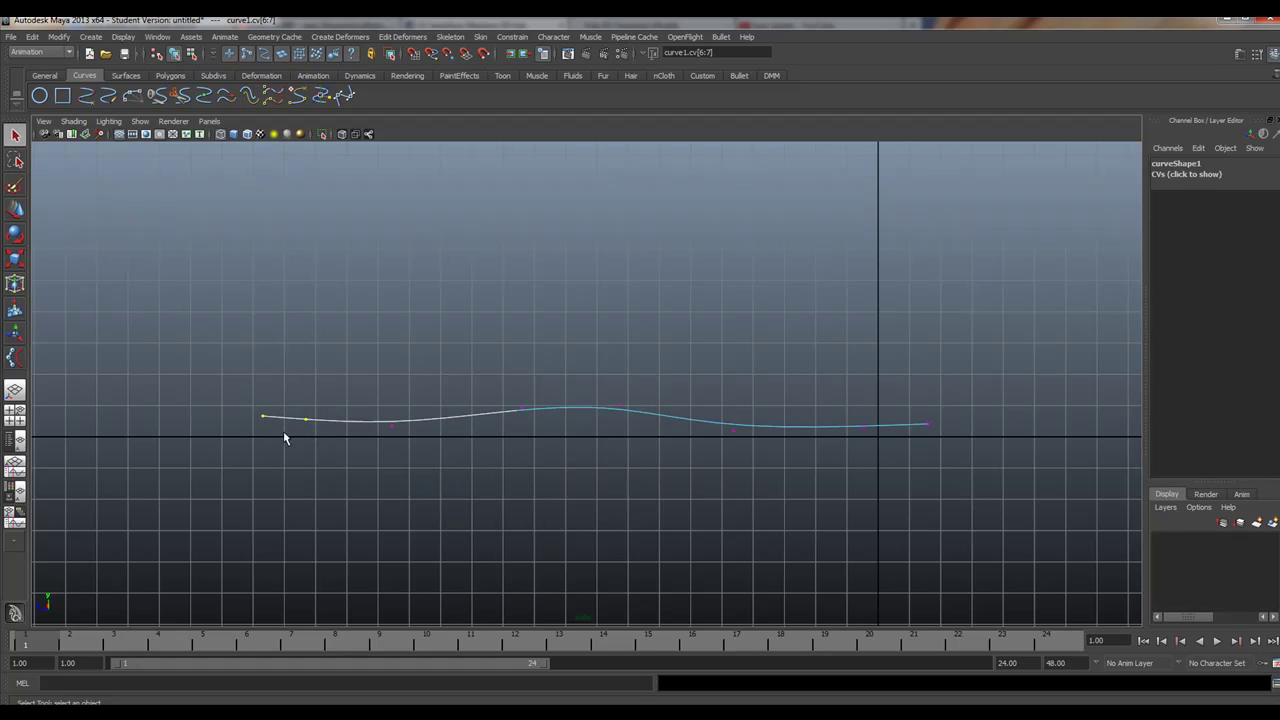
pyautogui.moveTo(836, 400); pyautogui.dragTo(956, 467)
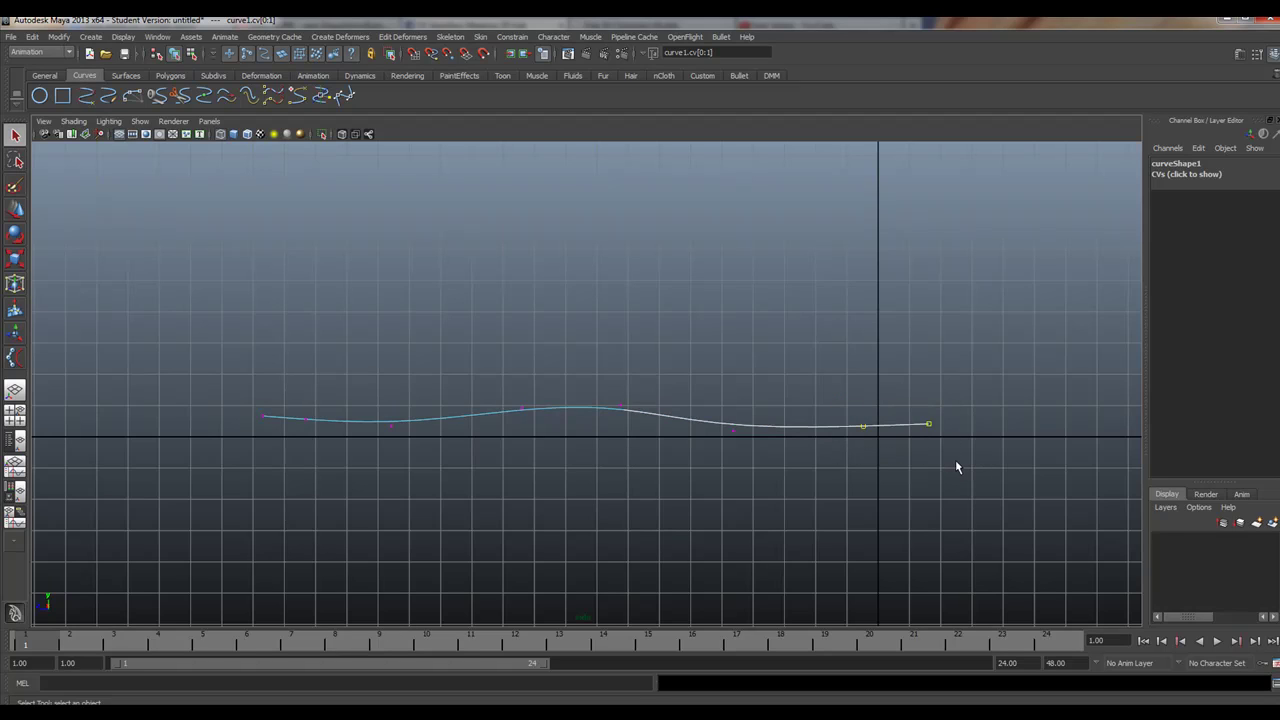
pyautogui.moveTo(221, 402); pyautogui.dragTo(320, 448)
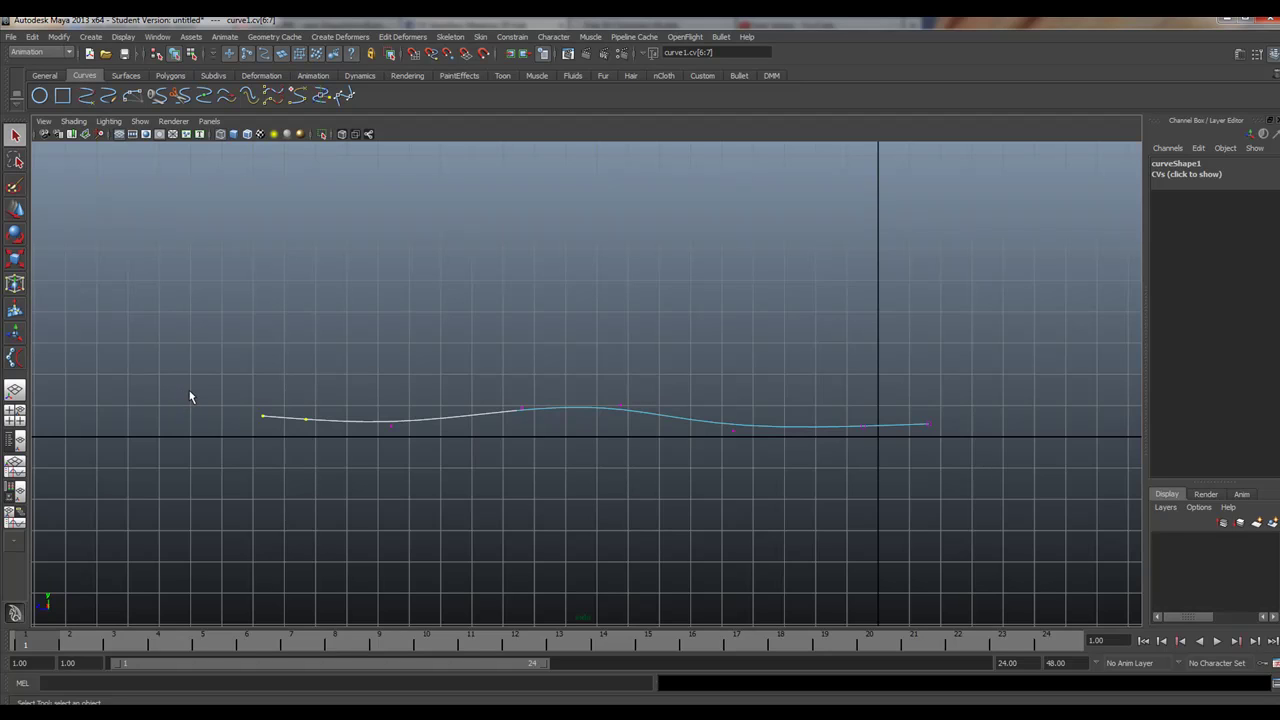
pyautogui.moveTo(490, 384); pyautogui.dragTo(621, 466)
pyautogui.moveTo(593, 370); pyautogui.dragTo(666, 446)
pyautogui.moveTo(690, 390); pyautogui.dragTo(776, 472)
pyautogui.moveTo(816, 380); pyautogui.dragTo(965, 472)
pyautogui.moveTo(263, 386); pyautogui.dragTo(315, 455)
pyautogui.moveTo(245, 385); pyautogui.dragTo(320, 449)
# Turn on the display of joints and IK handles in the viewport and select the IK handle
pyautogui.click(141, 122)
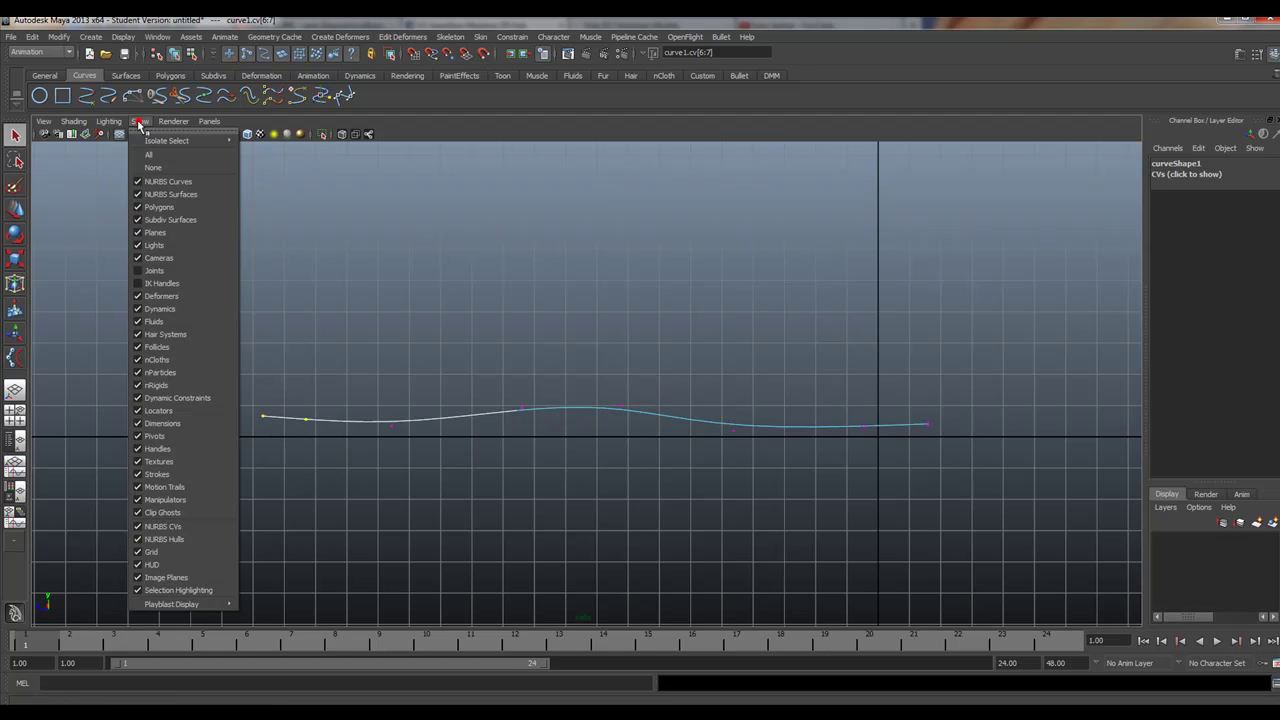
pyautogui.click(189, 275)
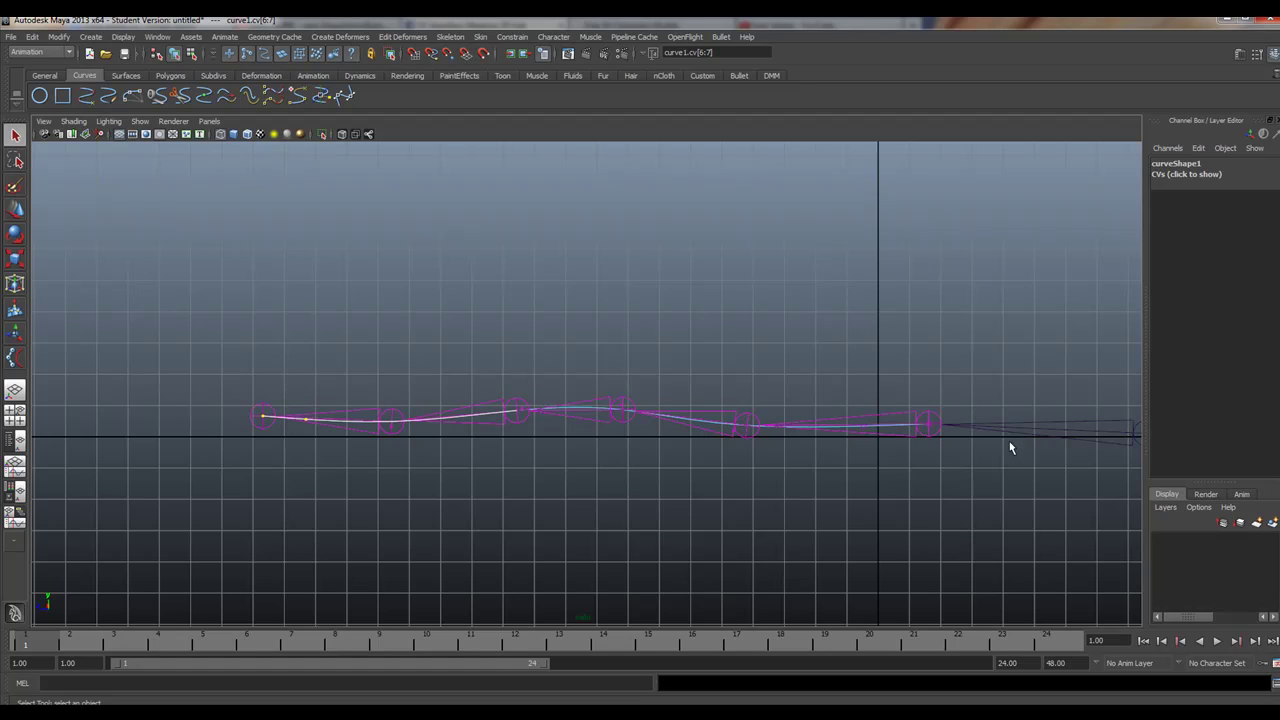
pyautogui.click(140, 121)
pyautogui.click(183, 284)
pyautogui.click(267, 325)
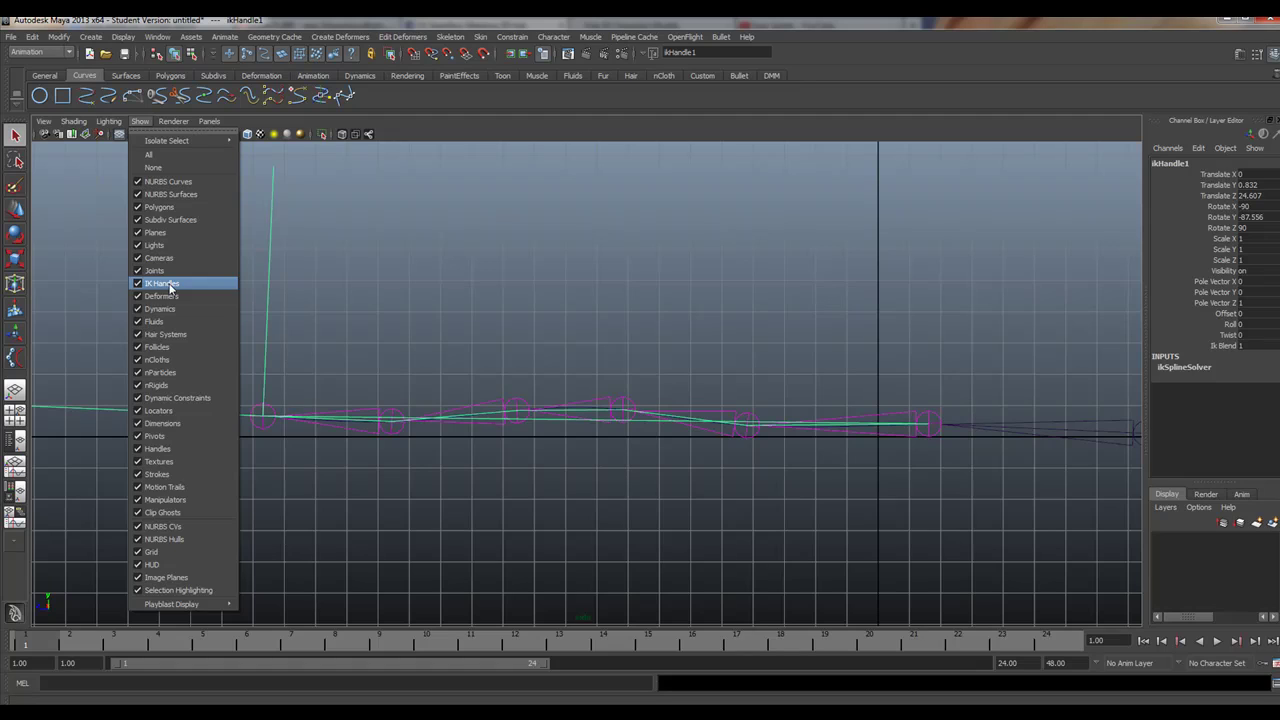
# Turn off the display of joints and IK handles so only the curve is shown
pyautogui.click(158, 270)
pyautogui.click(140, 121)
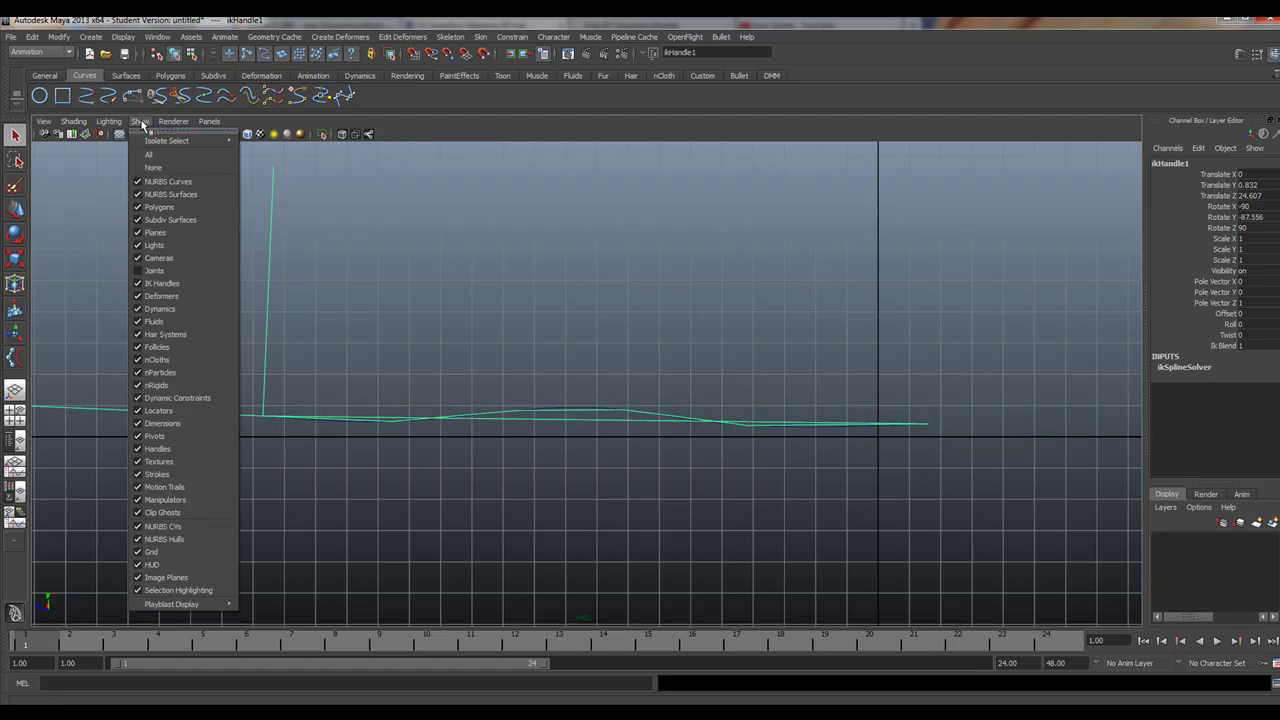
pyautogui.click(189, 297)
# Create a cluster deformer from the curve's end control vertices, cv[6:7]
pyautogui.moveTo(760, 417); pyautogui.dragTo(715, 441)
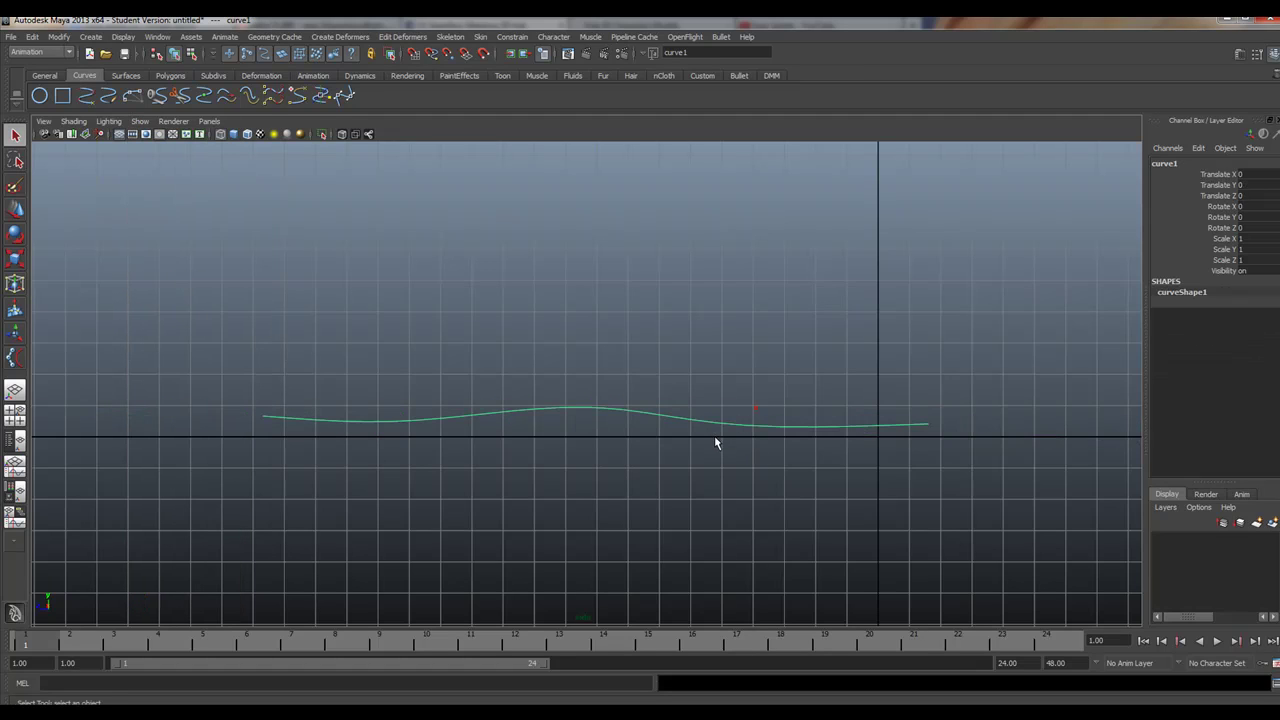
pyautogui.moveTo(652, 413); pyautogui.dragTo(588, 420, button='right')
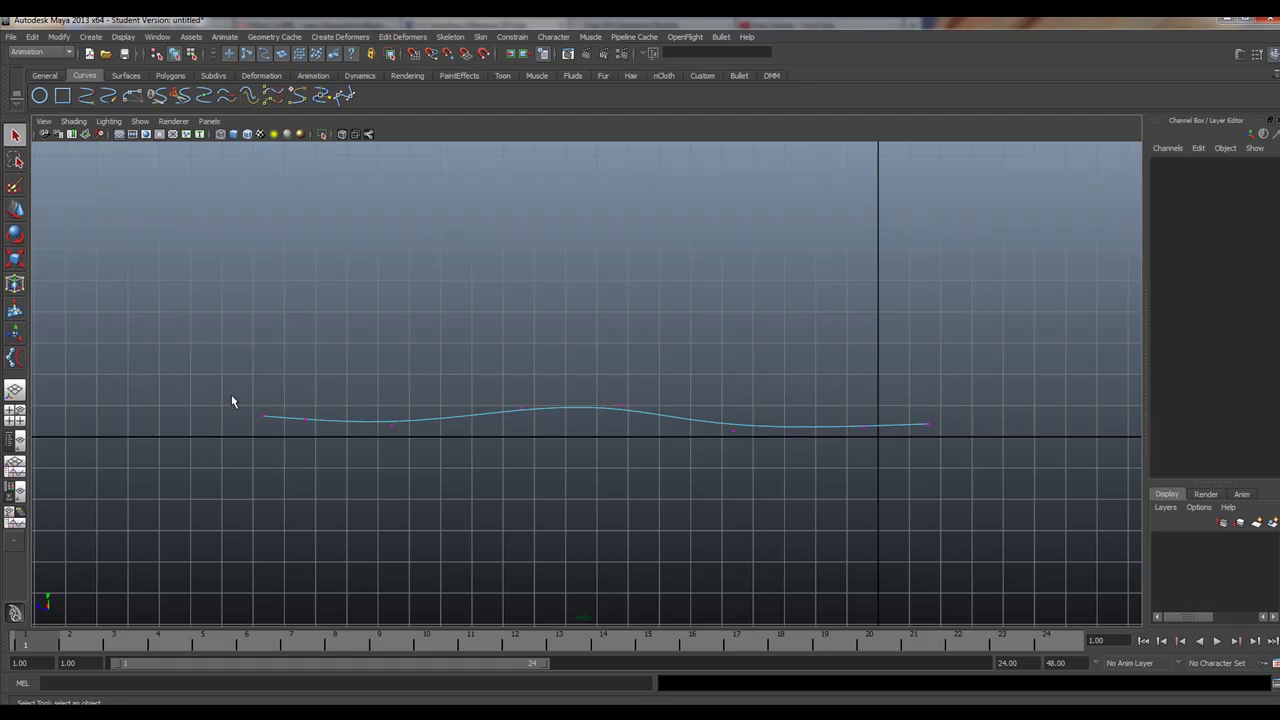
pyautogui.moveTo(266, 386); pyautogui.dragTo(300, 423)
pyautogui.moveTo(211, 375); pyautogui.dragTo(328, 447)
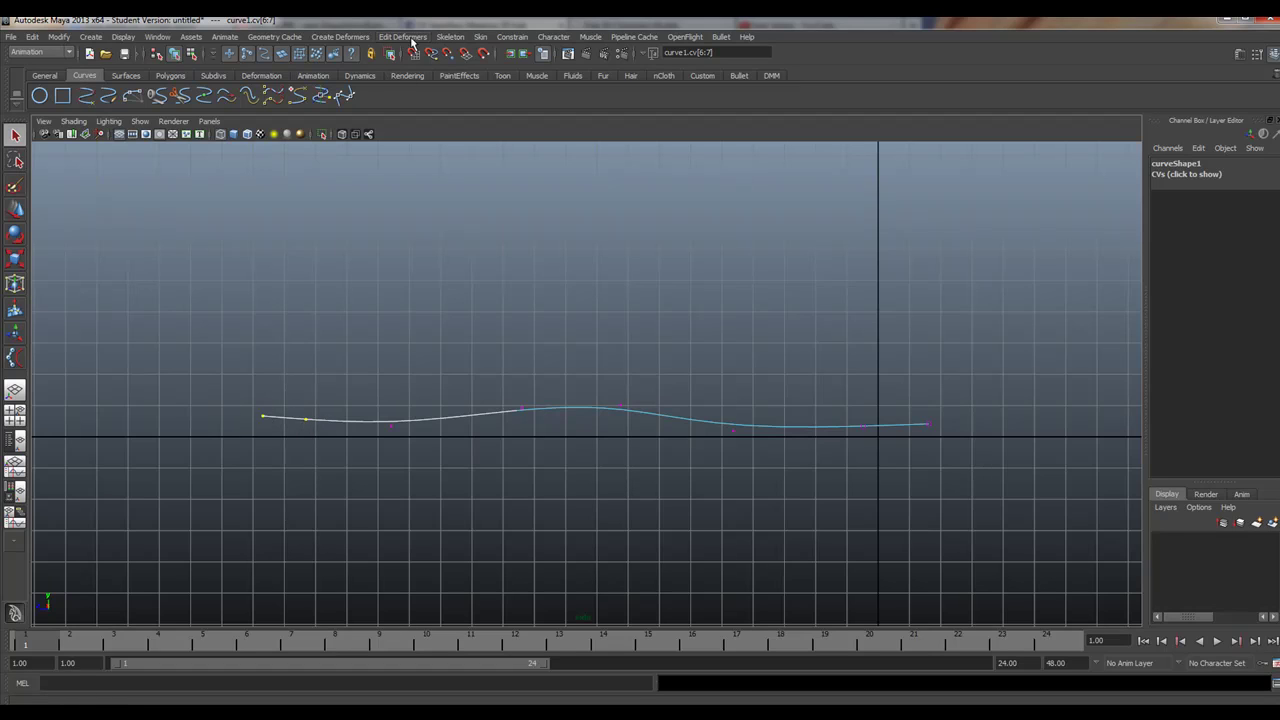
pyautogui.click(350, 38)
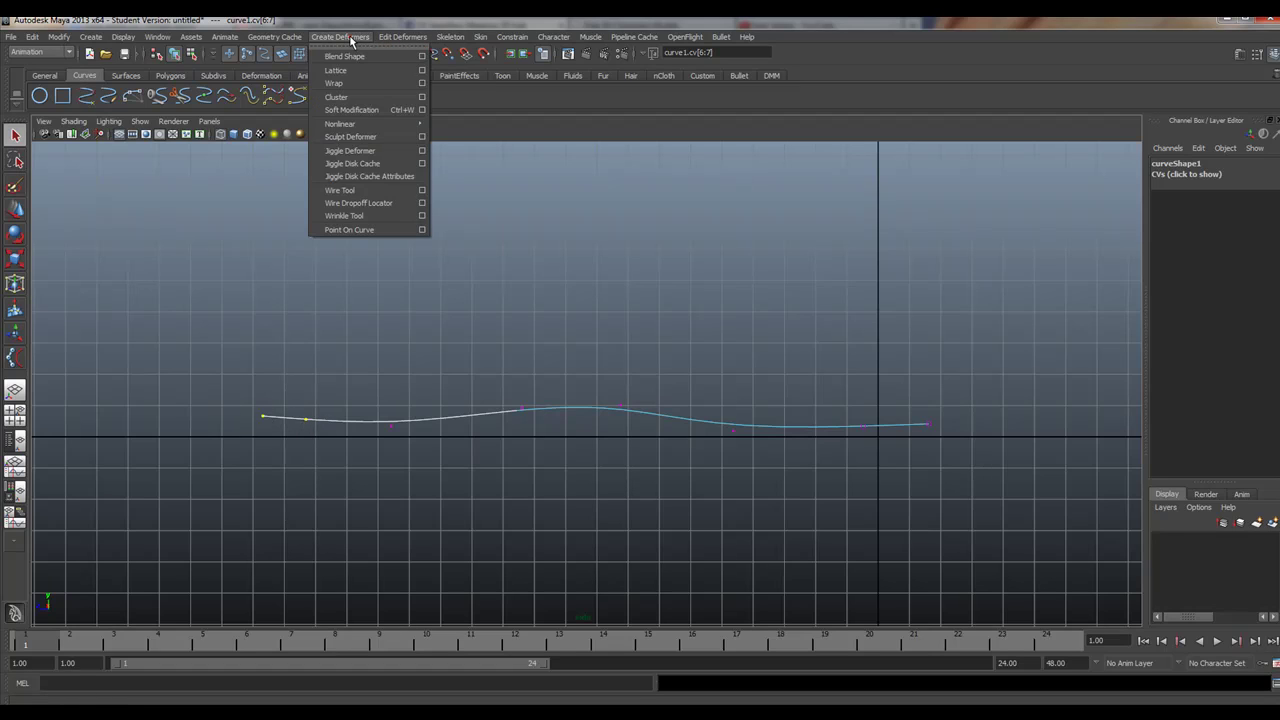
pyautogui.click(367, 97)
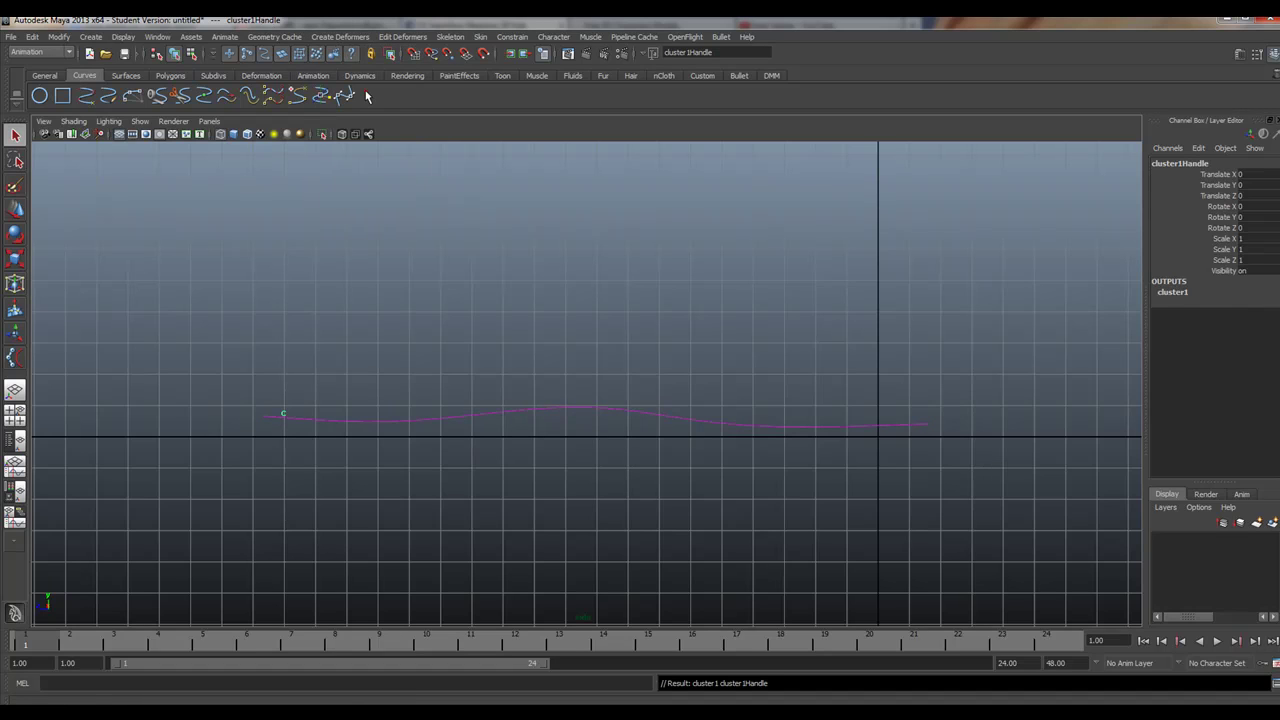
# Create separate cluster deformers for the curve's control vertices cv[5] and cv[4]
pyautogui.click(414, 420)
pyautogui.moveTo(414, 424); pyautogui.dragTo(337, 420, button='right')
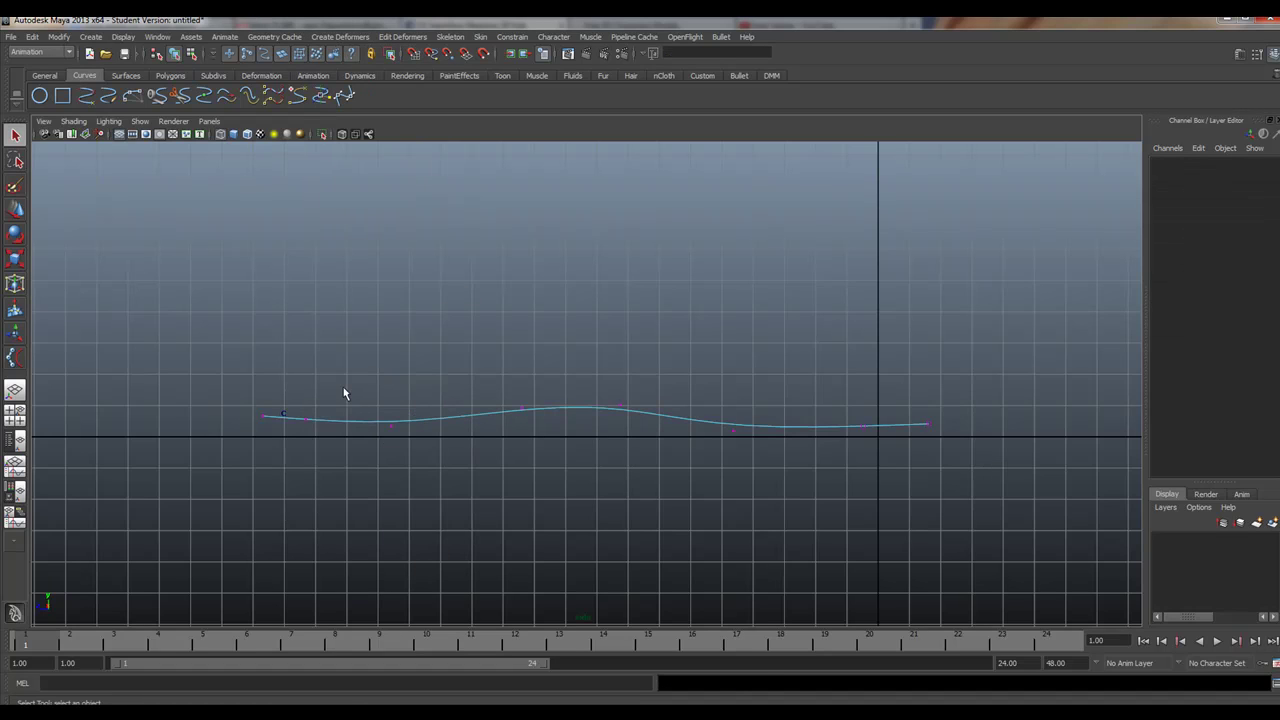
pyautogui.moveTo(348, 391); pyautogui.dragTo(425, 447)
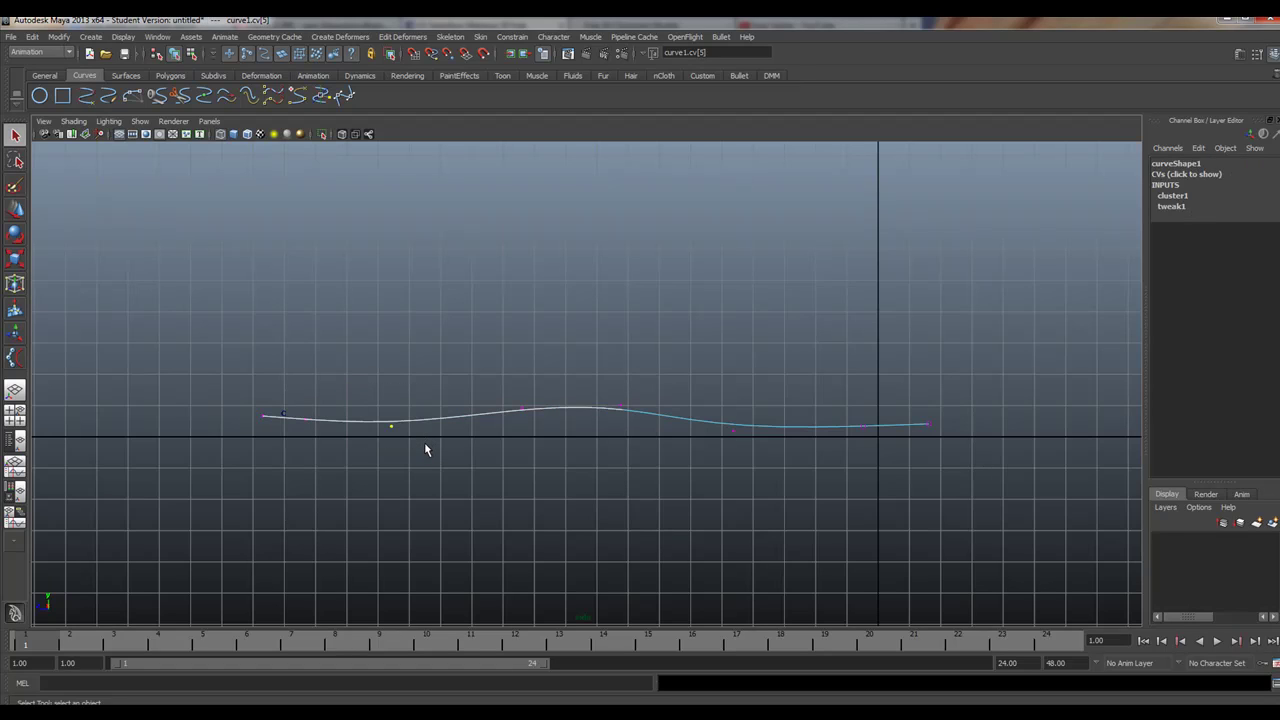
pyautogui.press('g')
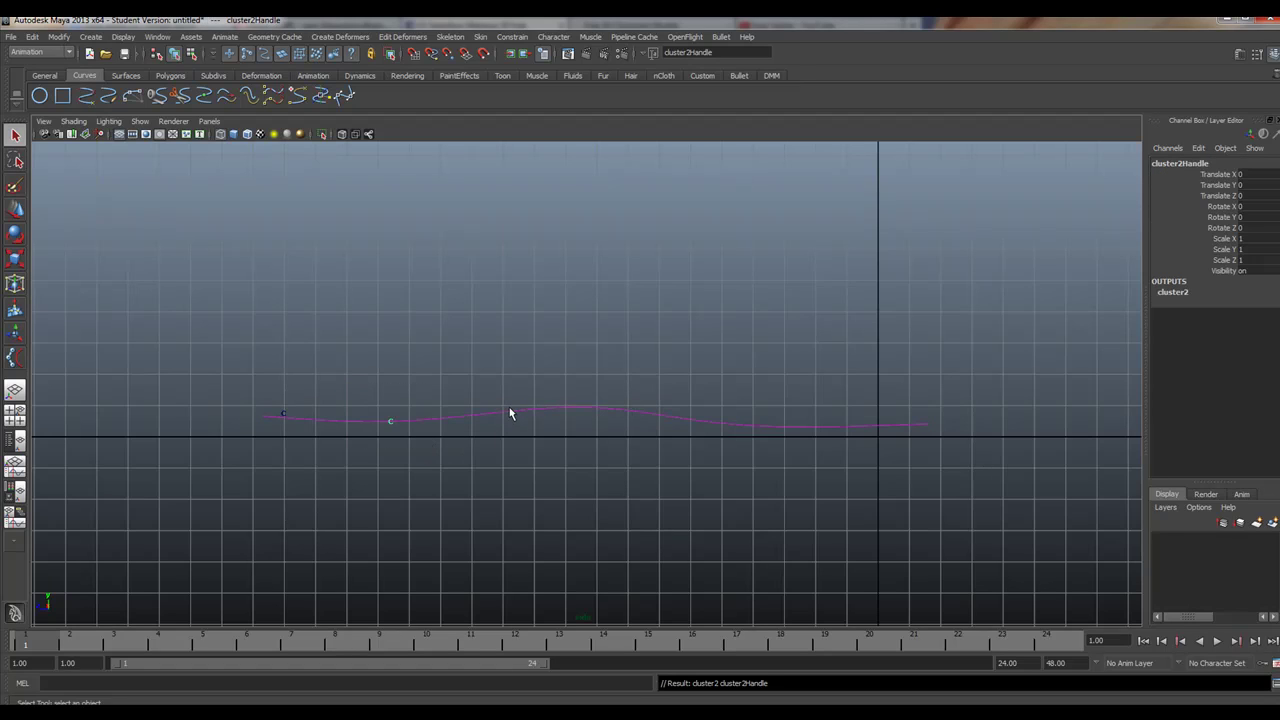
pyautogui.click(509, 411)
pyautogui.moveTo(509, 414); pyautogui.dragTo(443, 412, button='right')
pyautogui.moveTo(498, 376); pyautogui.dragTo(537, 436)
# Create separate cluster deformers for the curve's control vertices cv[3] and cv[2]
pyautogui.click(586, 403)
pyautogui.moveTo(586, 402); pyautogui.dragTo(594, 386, button='right')
pyautogui.moveTo(594, 386); pyautogui.dragTo(642, 428)
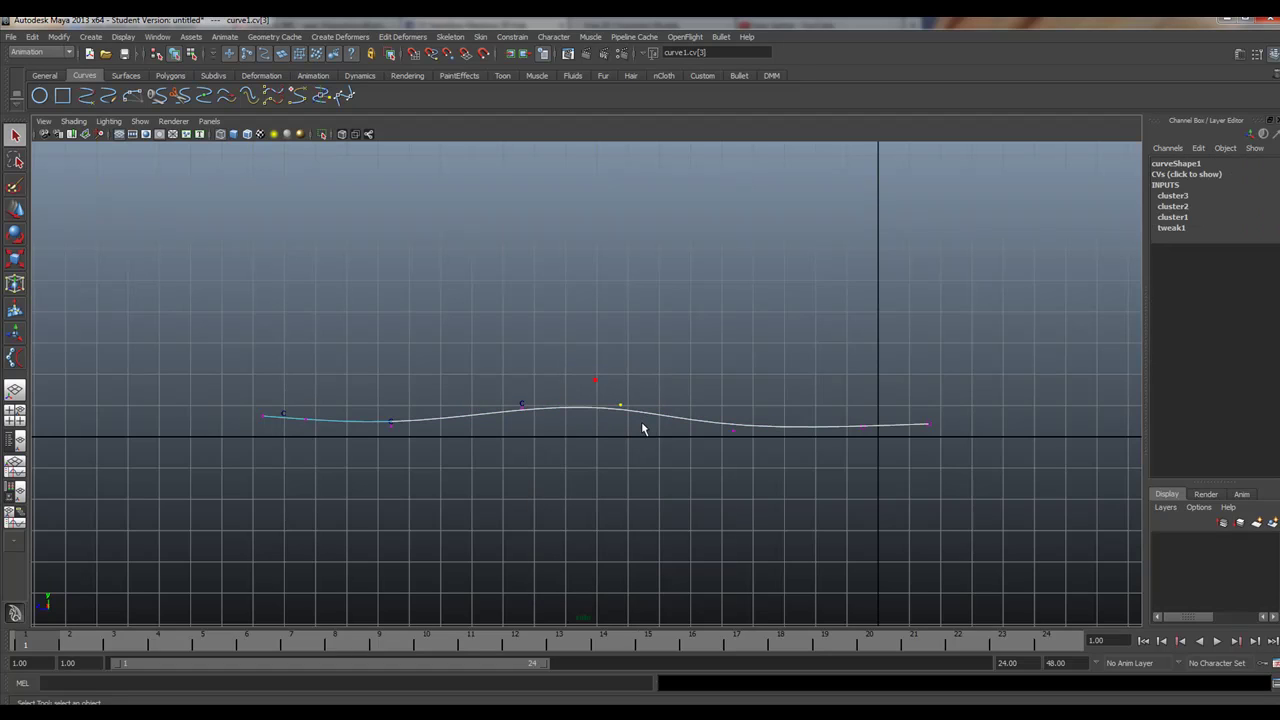
pyautogui.press('g')
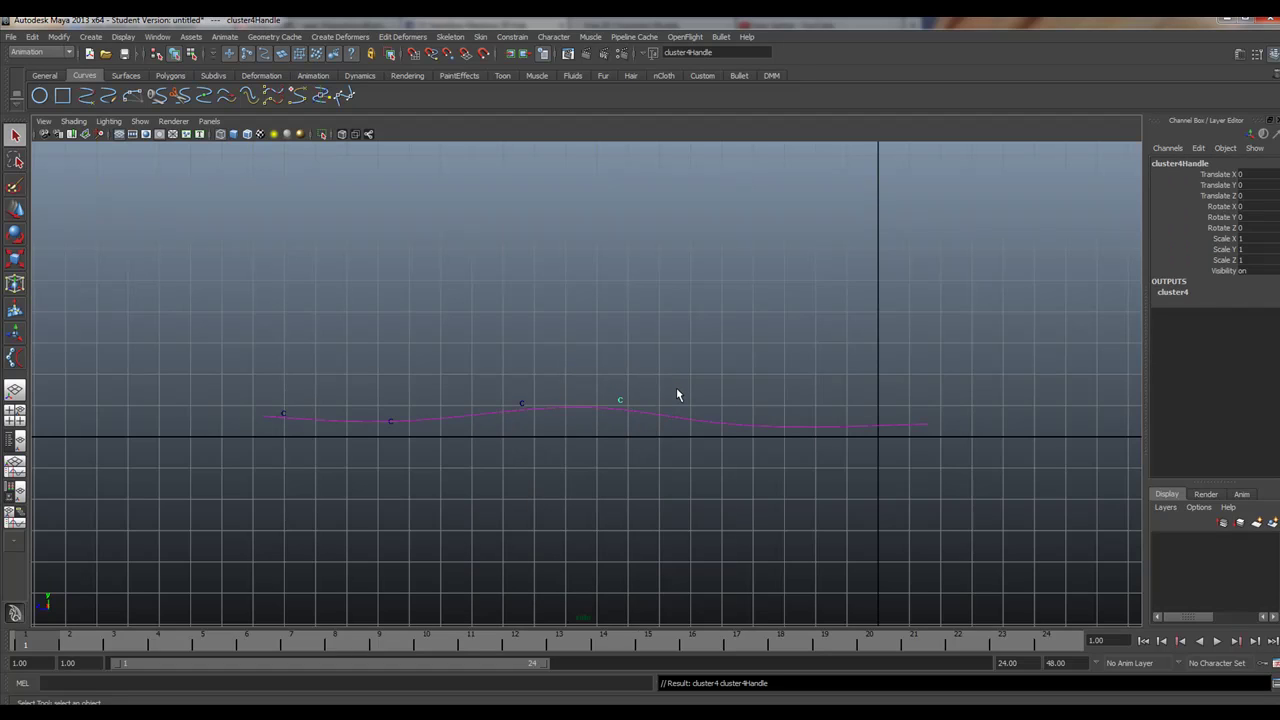
pyautogui.click(712, 419)
pyautogui.moveTo(714, 423); pyautogui.dragTo(700, 400, button='right')
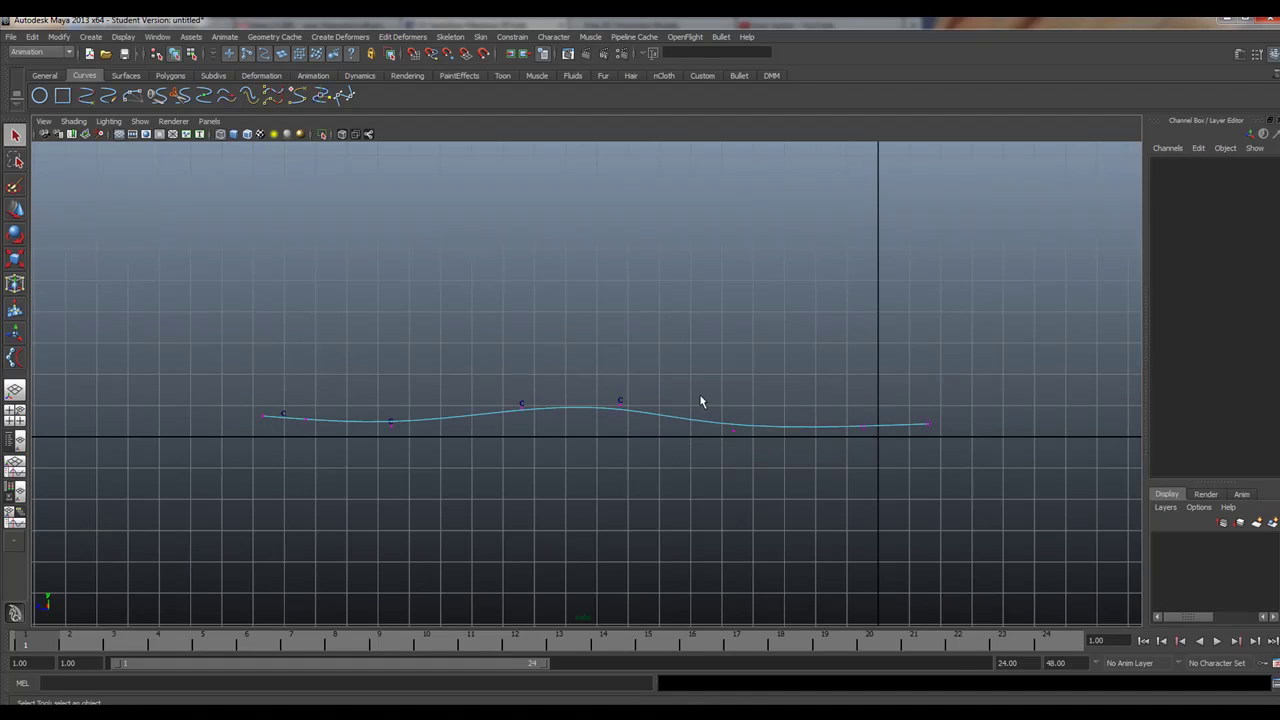
pyautogui.moveTo(712, 408); pyautogui.dragTo(754, 467)
pyautogui.press('g')
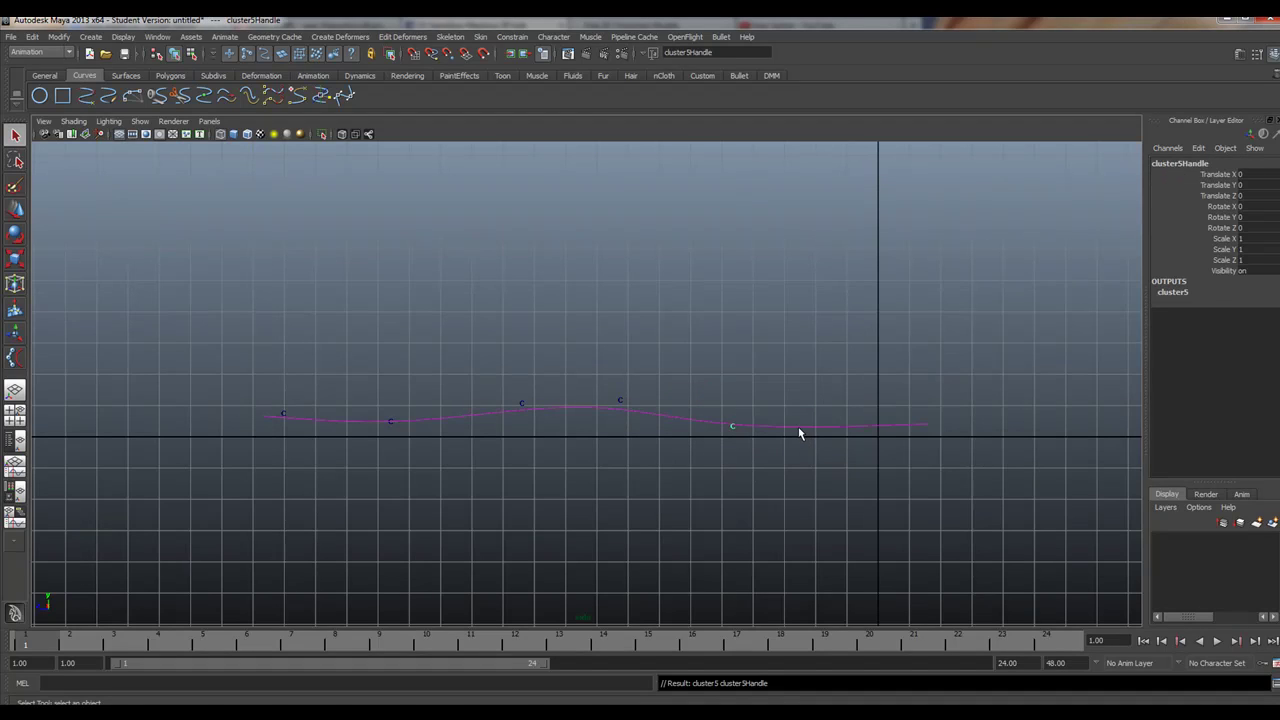
# Create a cluster deformer from the last pair of control vertices, cv[0:1], at the curve's start near the origin
pyautogui.click(800, 428)
pyautogui.moveTo(800, 431); pyautogui.dragTo(735, 430, button='right')
pyautogui.moveTo(828, 378); pyautogui.dragTo(962, 466)
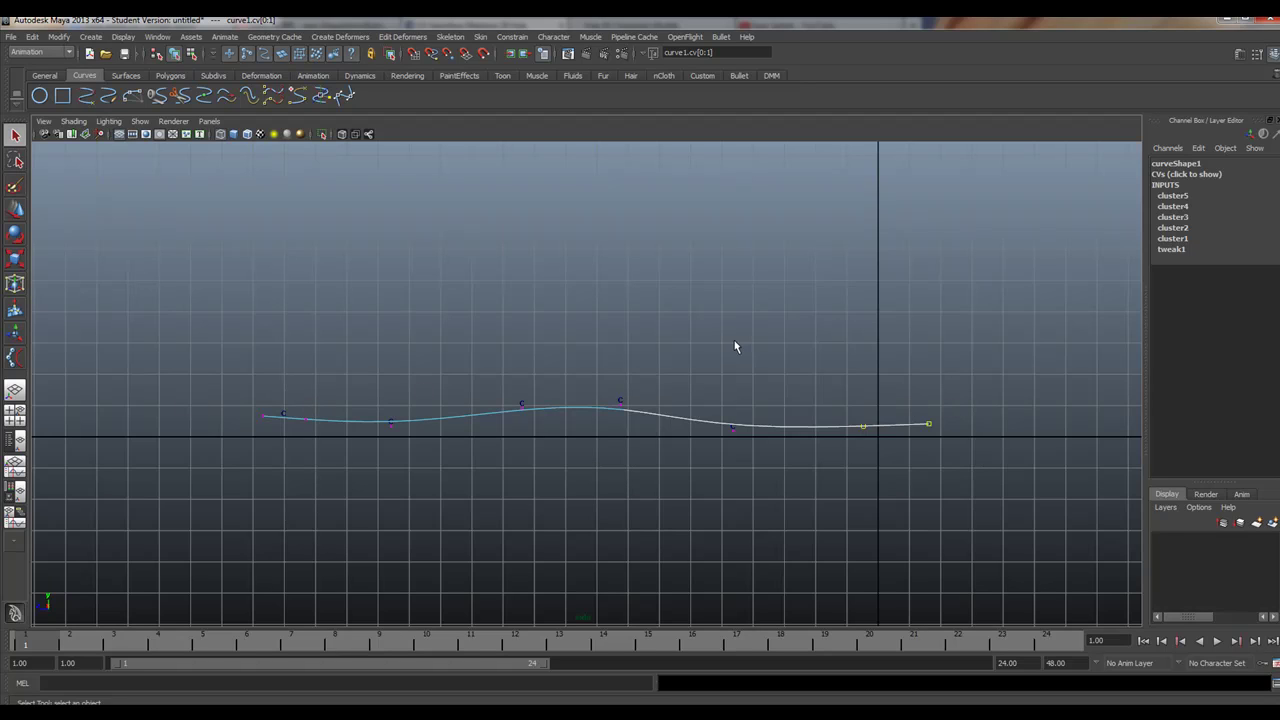
pyautogui.press('g')
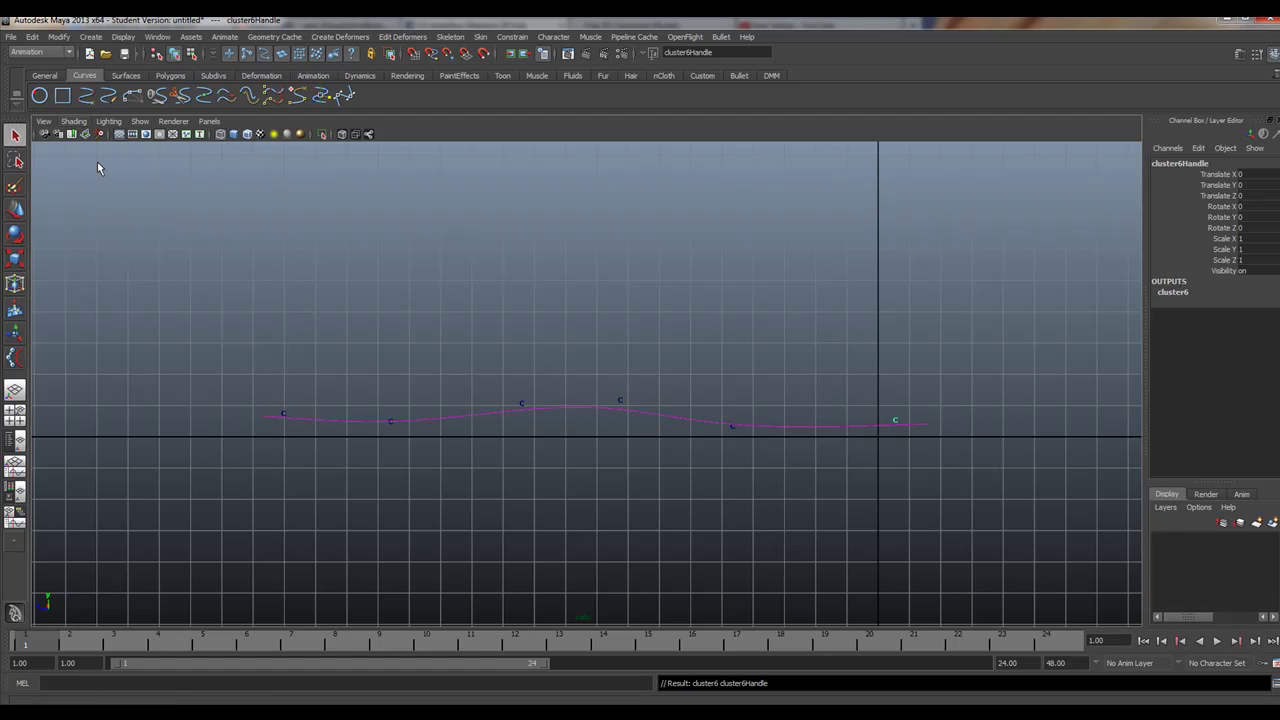
# Draw a NURBS circle above the cv[6:7] cluster at about Y 3.3, Z 22.7, and snap its pivot to that cluster
pyautogui.click(39, 95)
pyautogui.moveTo(309, 353); pyautogui.dragTo(323, 381)
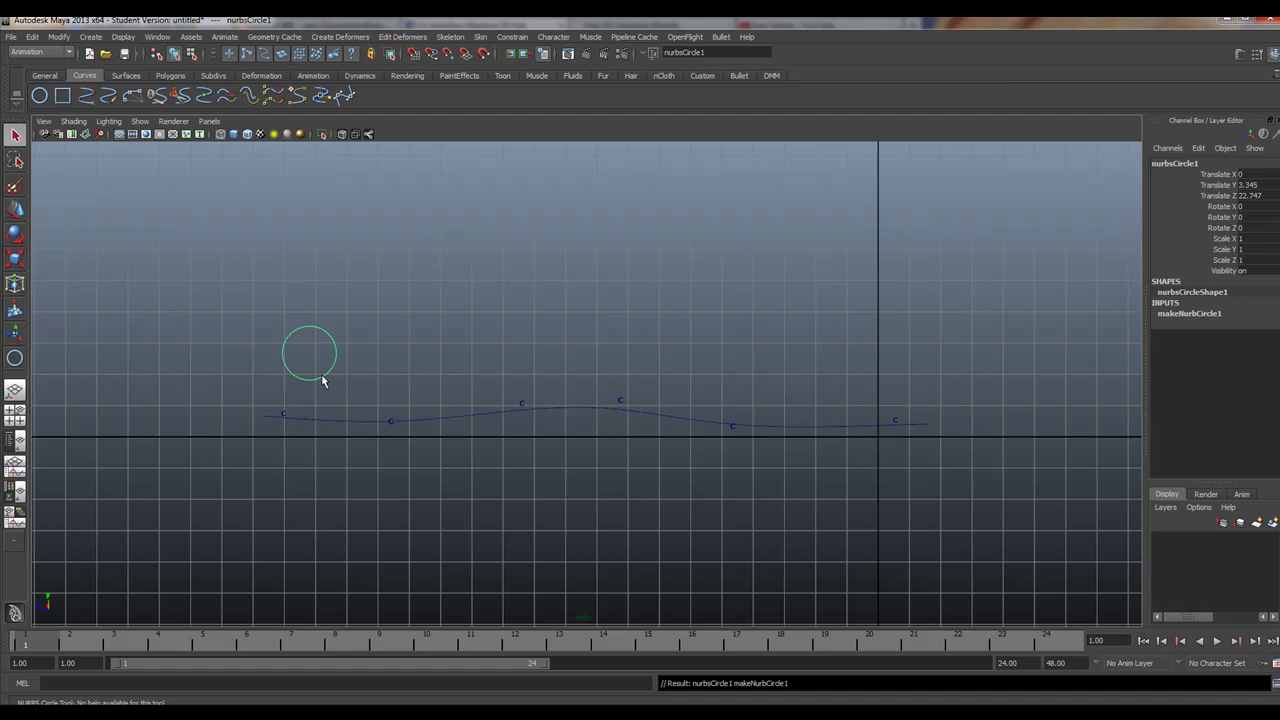
pyautogui.press('w')
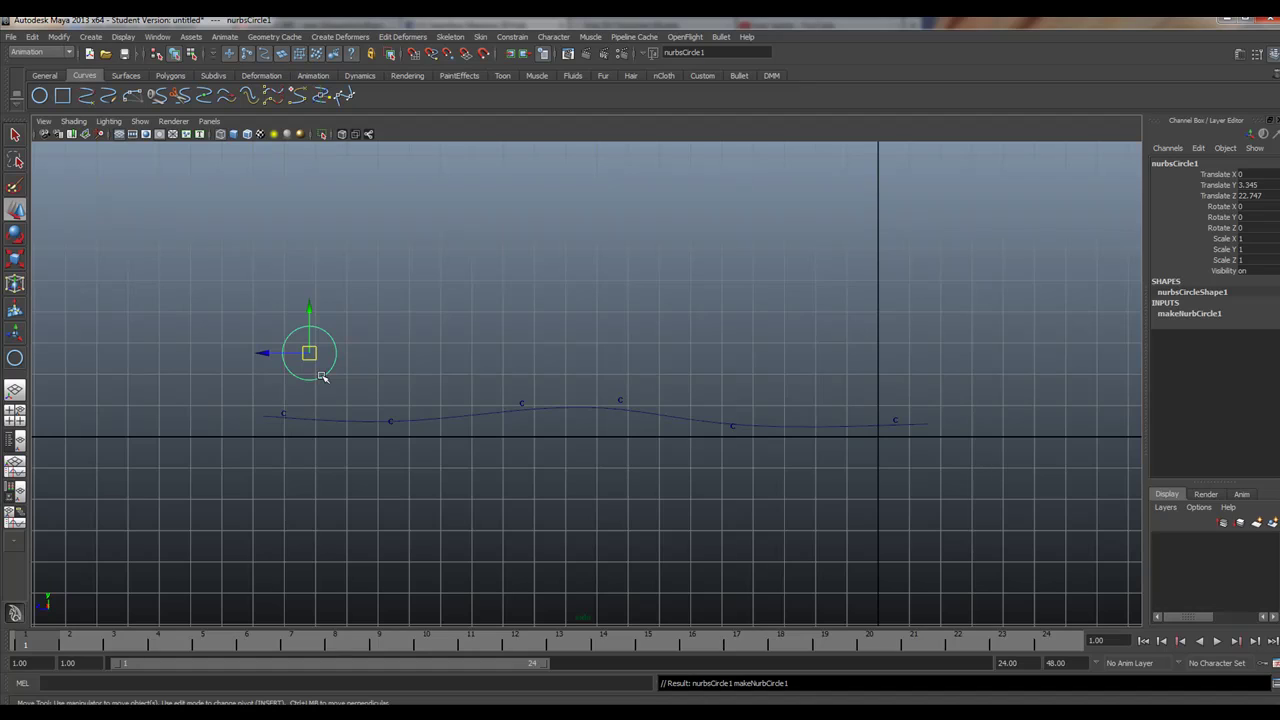
pyautogui.press('Insert')
pyautogui.moveTo(309, 352); pyautogui.dragTo(298, 390)
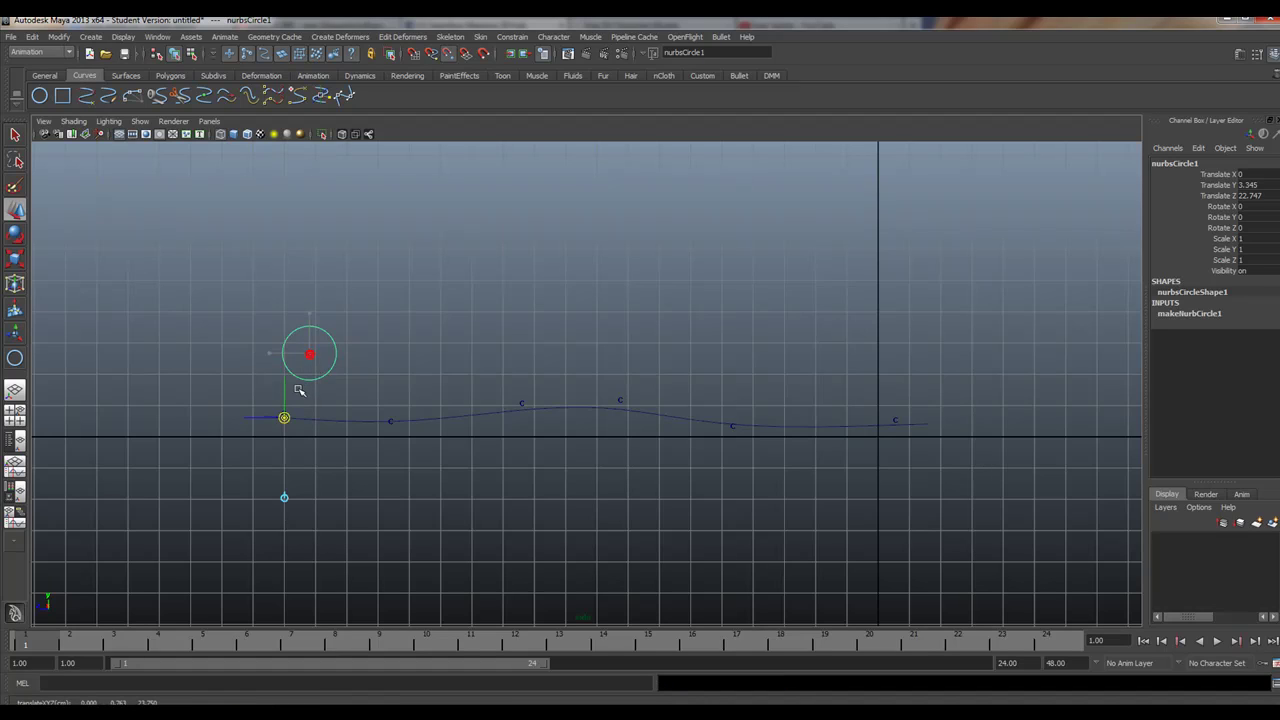
pyautogui.press('Insert')
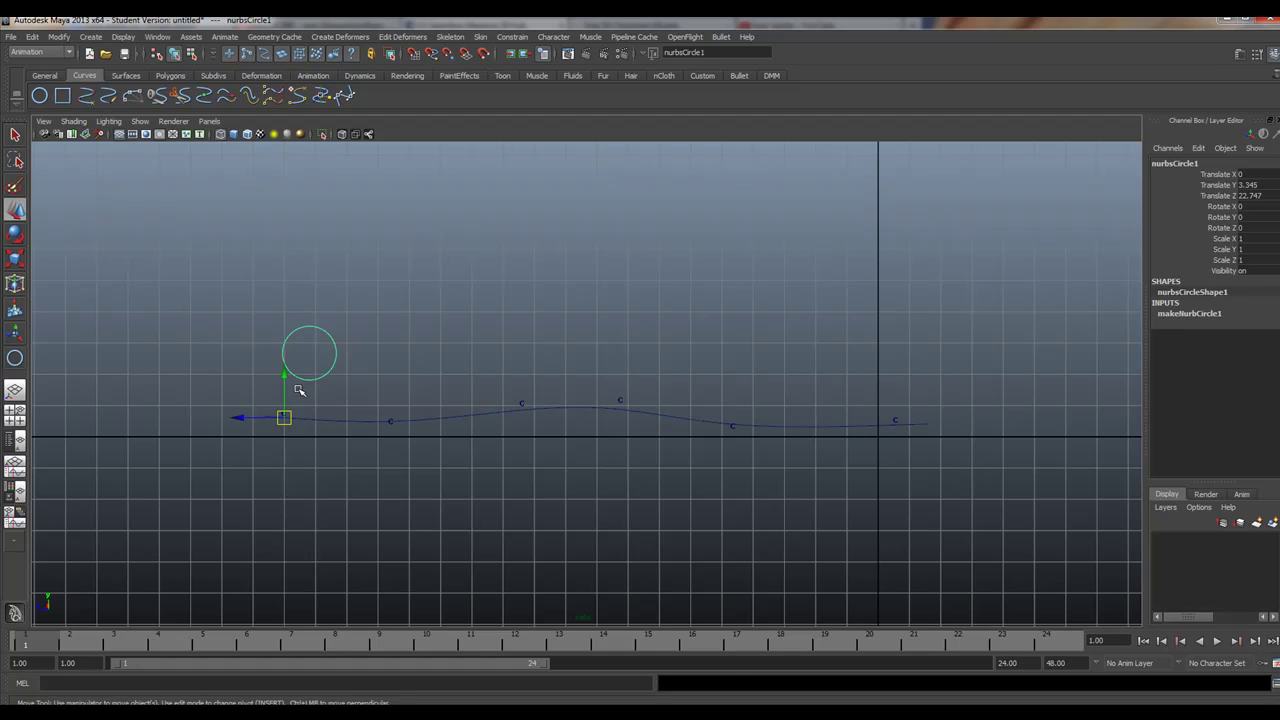
# Duplicate the circle twice, snapping the copies' pivots to the cv[5] and cv[4] clusters
pyautogui.hotkey('ctrl', 'd')
pyautogui.press('c')
pyautogui.moveTo(329, 409); pyautogui.dragTo(372, 409, button='middle')
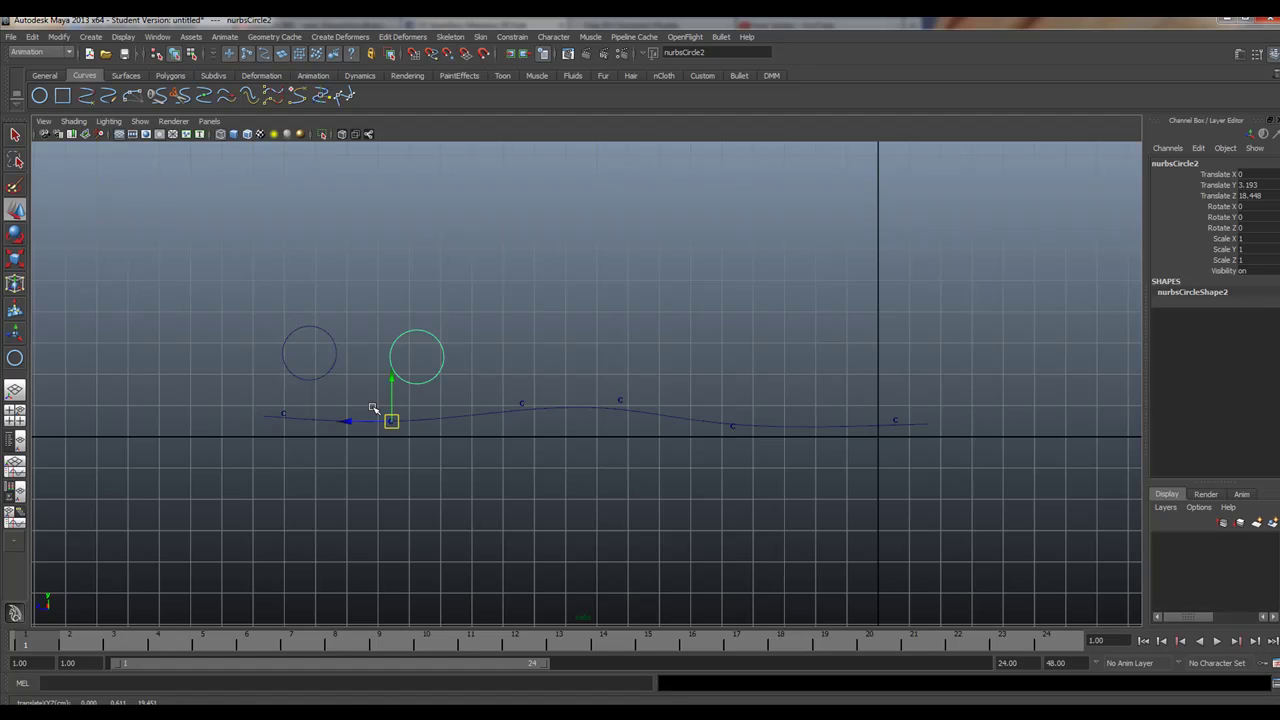
pyautogui.hotkey('ctrl', 'd')
pyautogui.press('c')
pyautogui.moveTo(388, 418); pyautogui.dragTo(523, 406, button='middle')
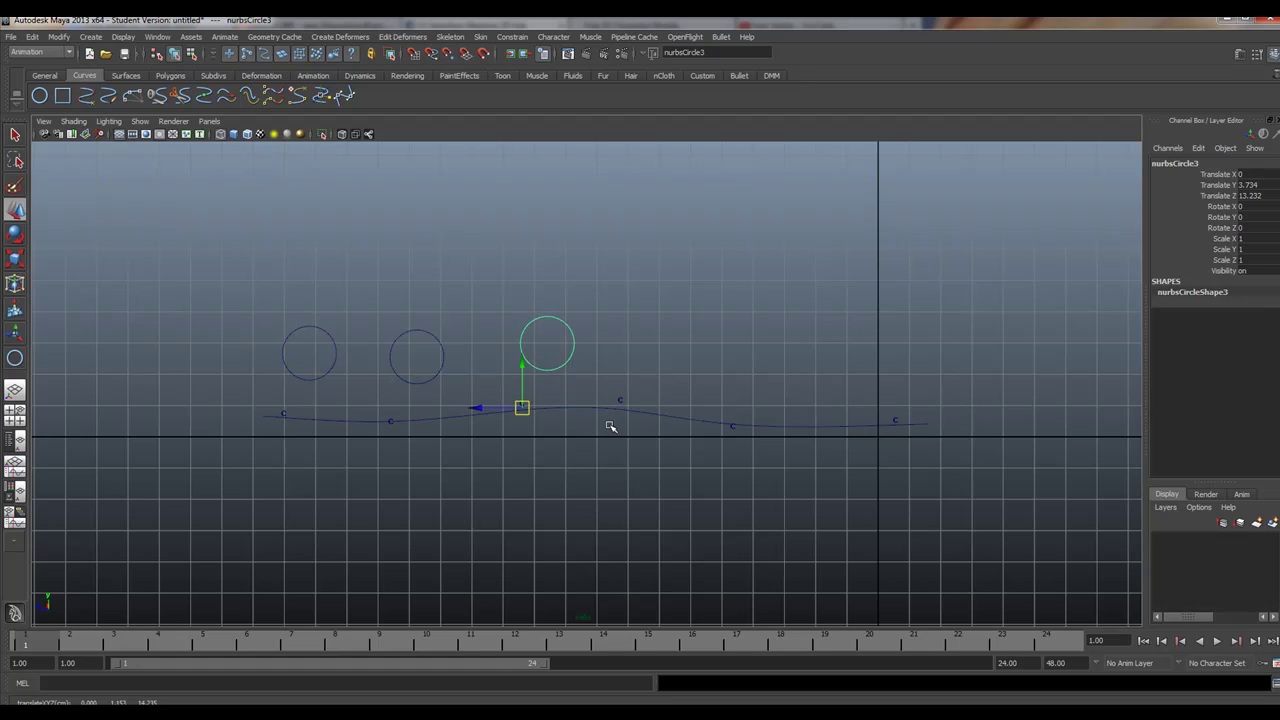
# Make three more circle copies with their pivots snapped to the cv[3], cv[2] and cv[0:1] clusters
pyautogui.hotkey('ctrl', 'd')
pyautogui.press('c')
pyautogui.moveTo(522, 409); pyautogui.dragTo(620, 401, button='middle')
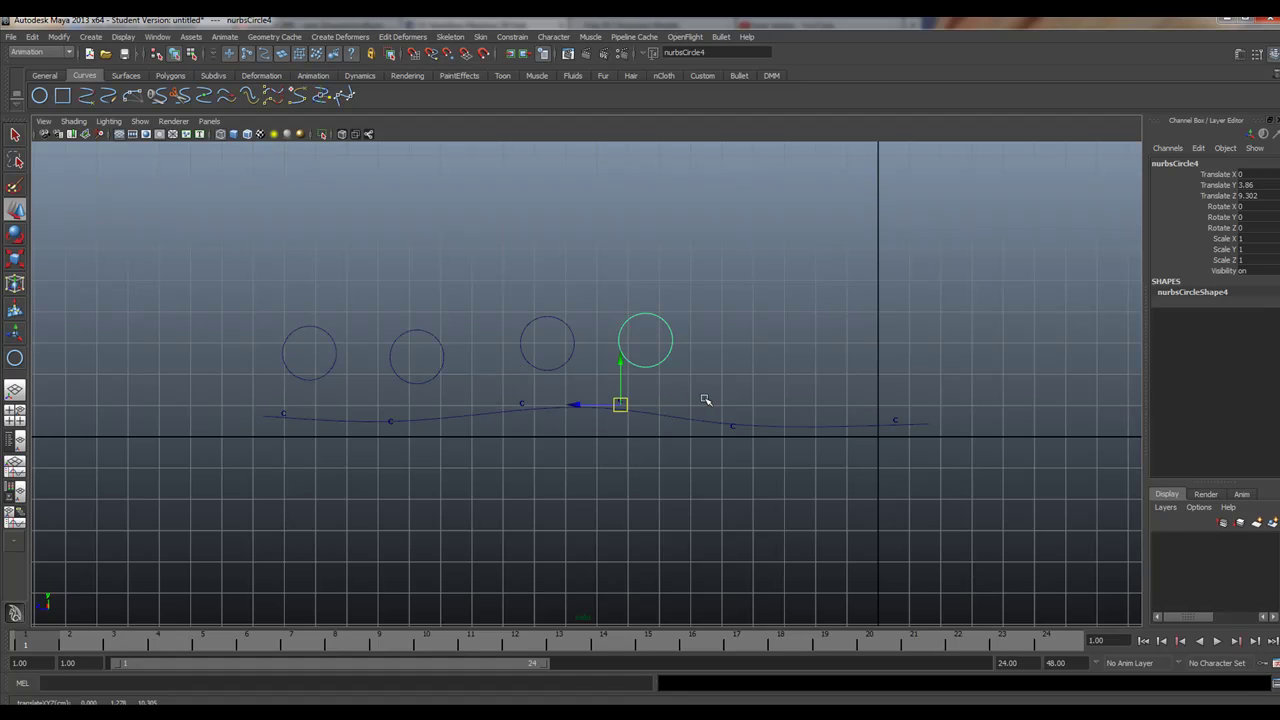
pyautogui.hotkey('ctrl', 'd')
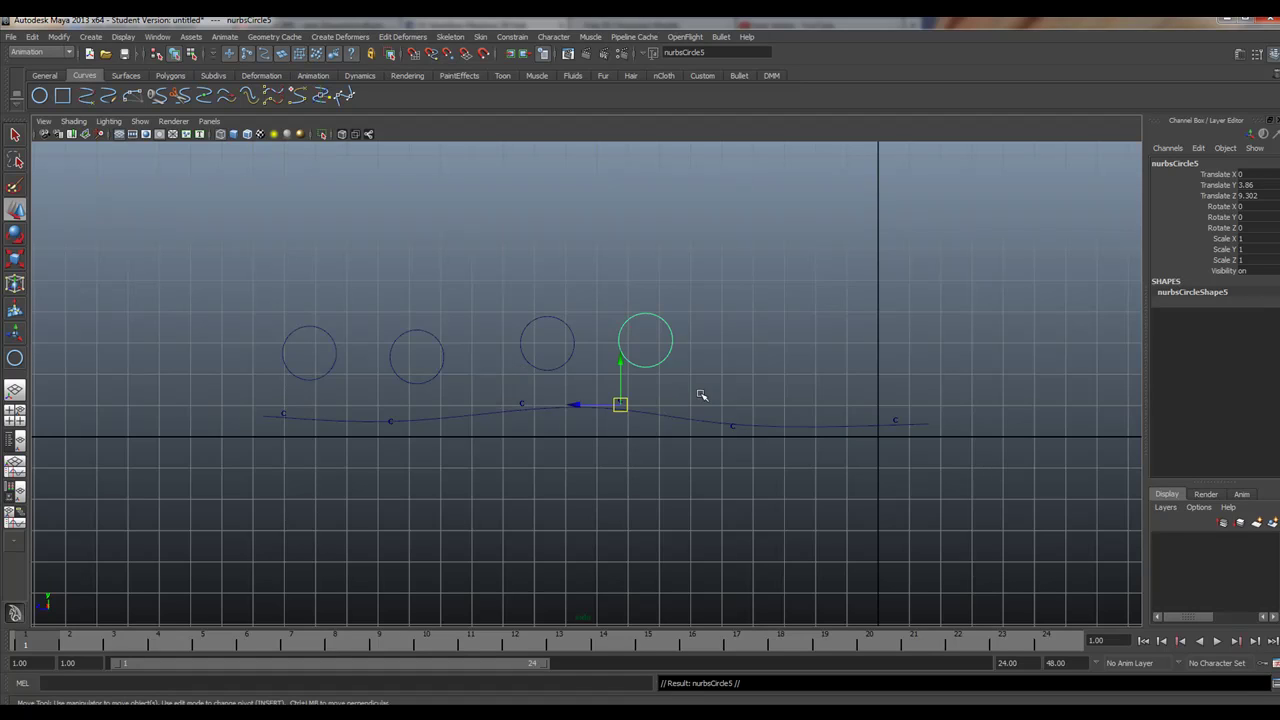
pyautogui.moveTo(622, 404); pyautogui.dragTo(733, 428, button='middle')
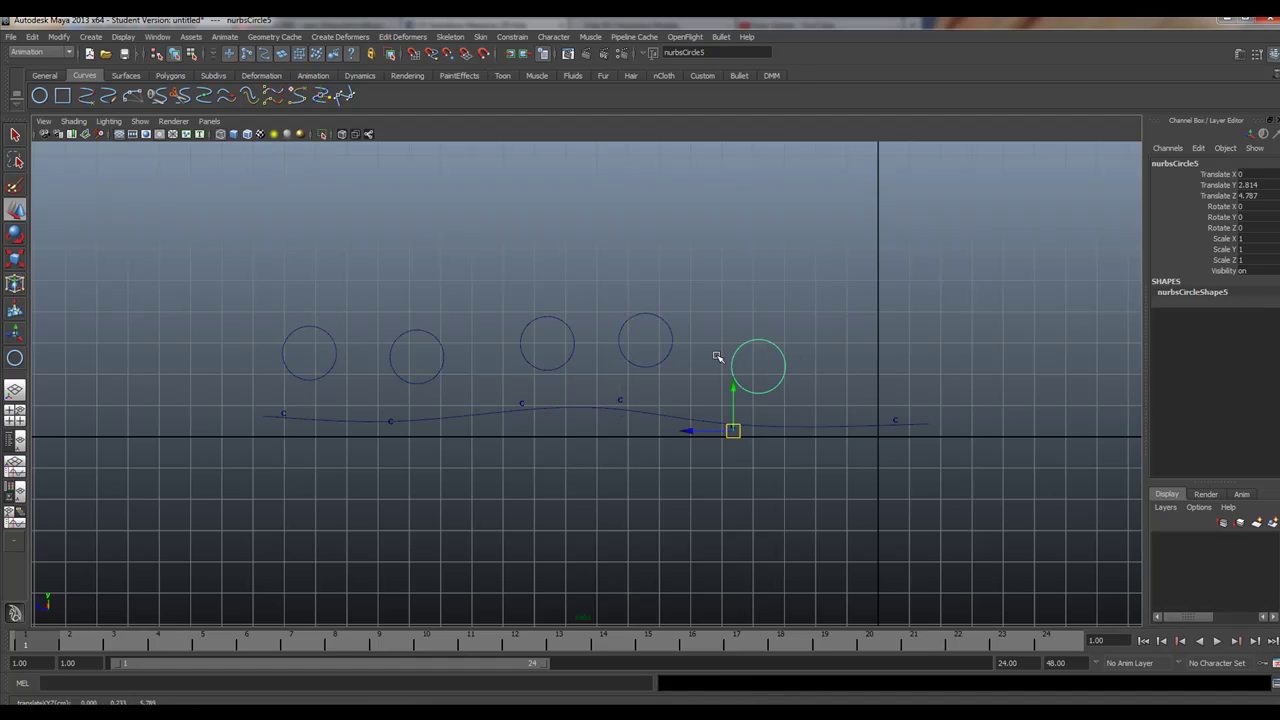
pyautogui.hotkey('ctrl', 'd')
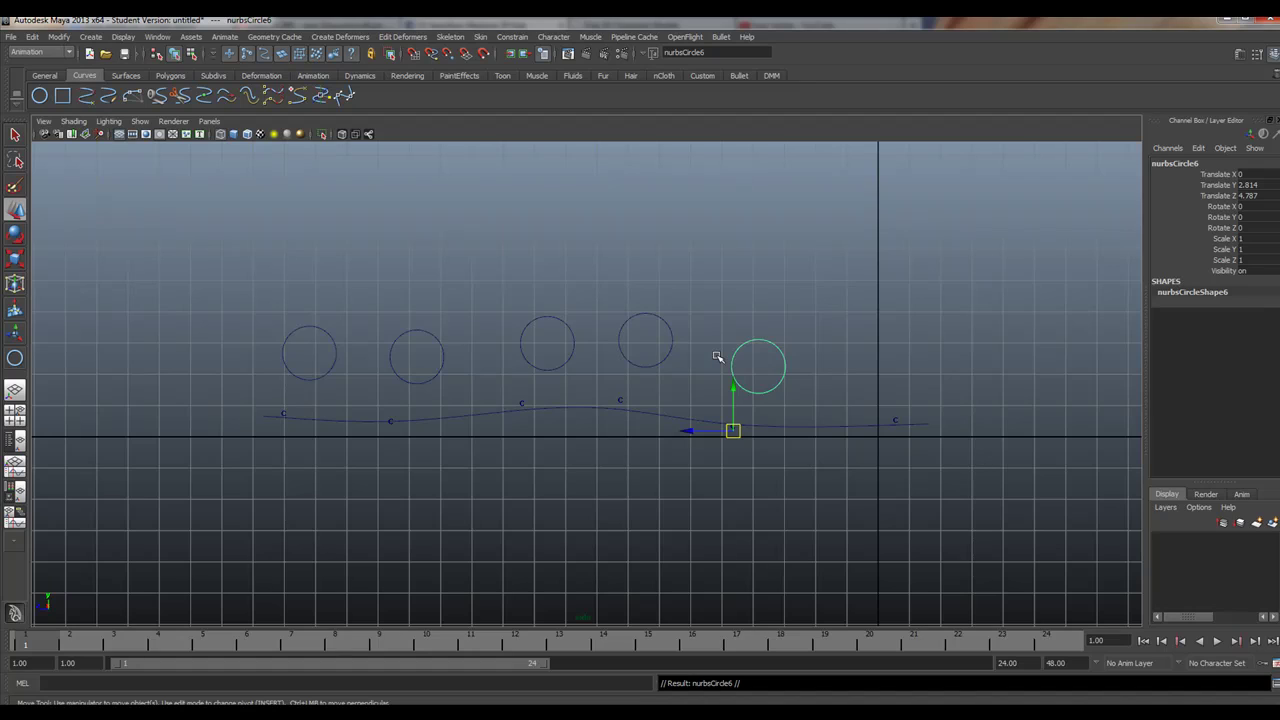
pyautogui.moveTo(733, 428); pyautogui.dragTo(834, 420, button='middle')
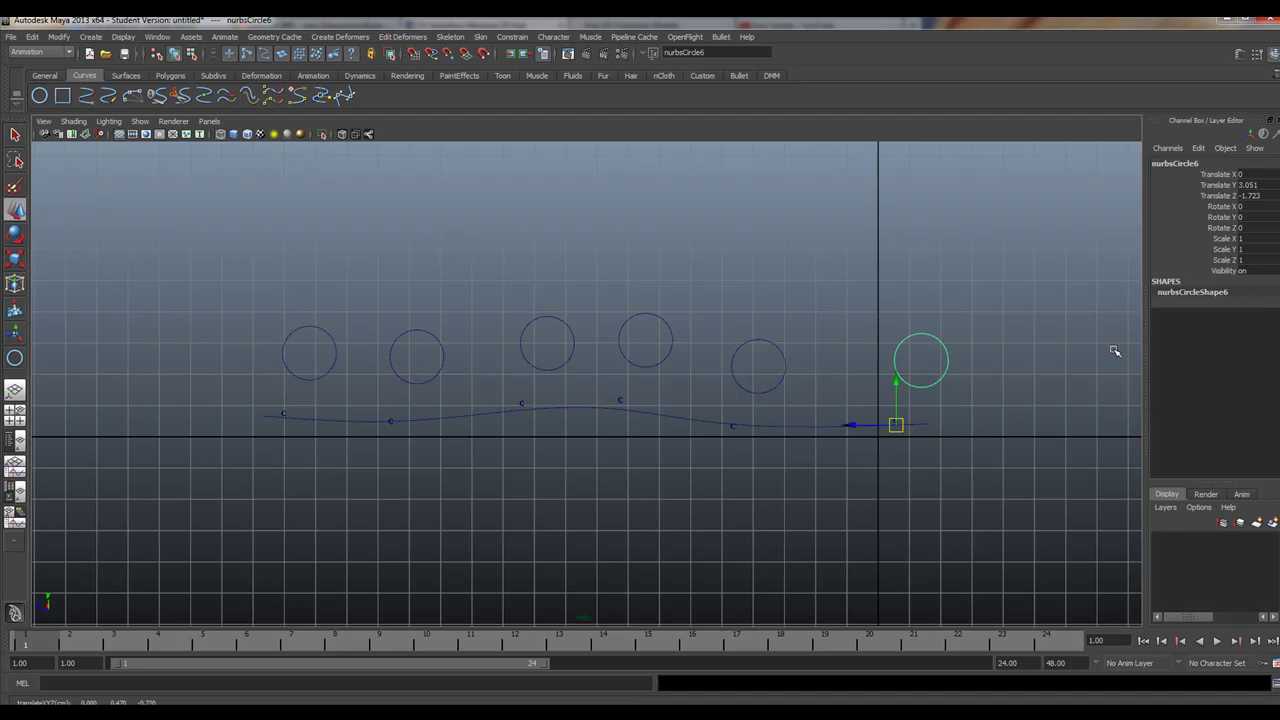
# Select all six circles and freeze their translate, rotate and scale transformations
pyautogui.moveTo(154, 246); pyautogui.dragTo(957, 357)
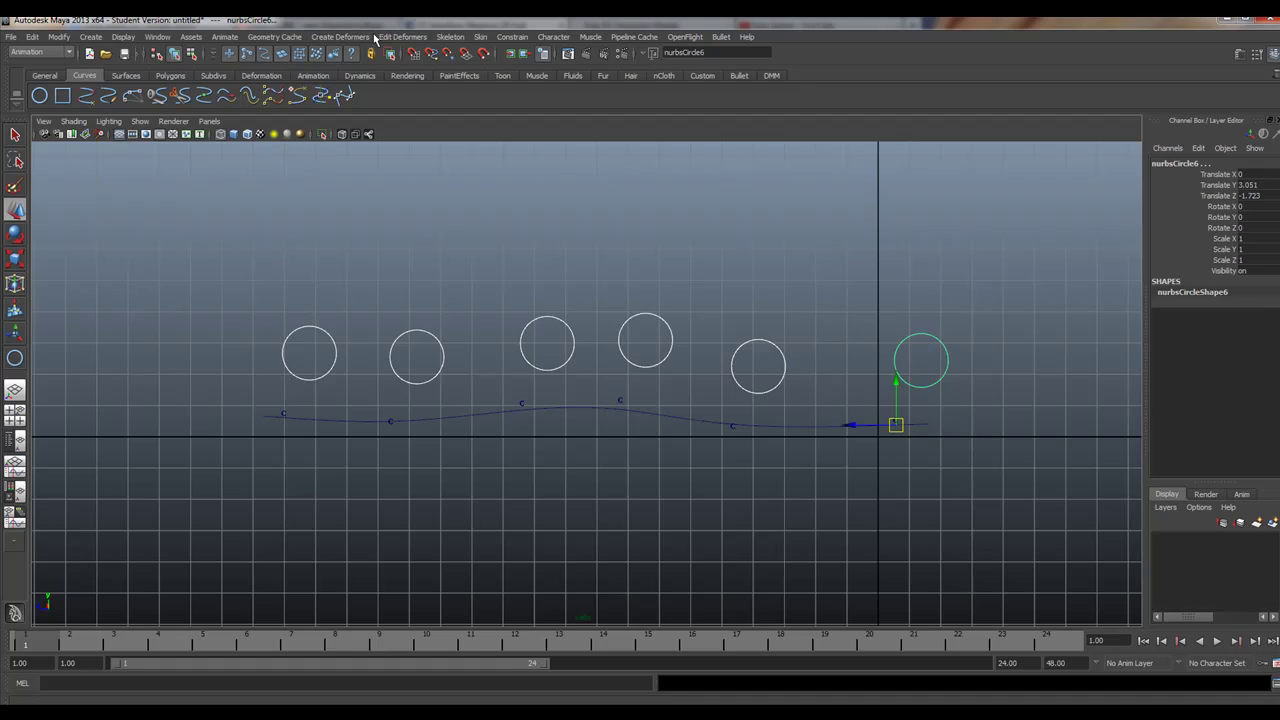
pyautogui.click(59, 37)
pyautogui.click(85, 87)
# Rename the six selected circles in one go with the base name Spine, and clear the selection
pyautogui.click(708, 53)
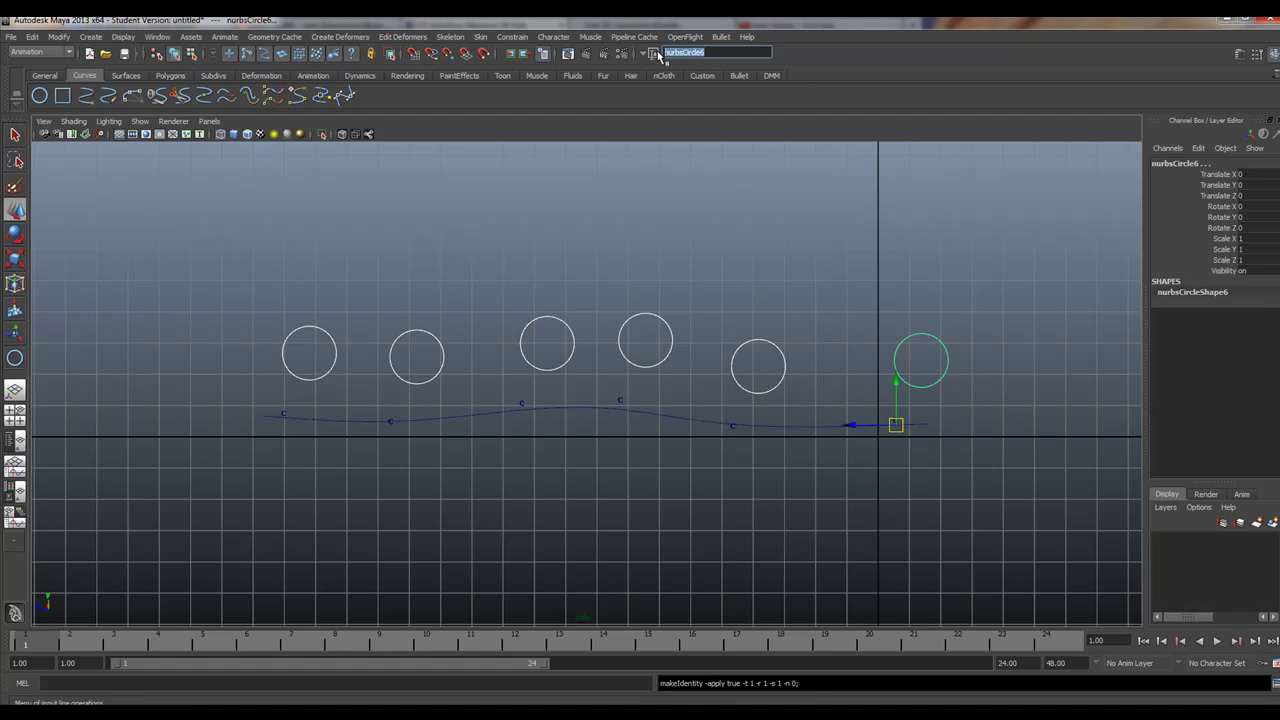
pyautogui.click(655, 53)
pyautogui.click(687, 84)
pyautogui.write('Spi')
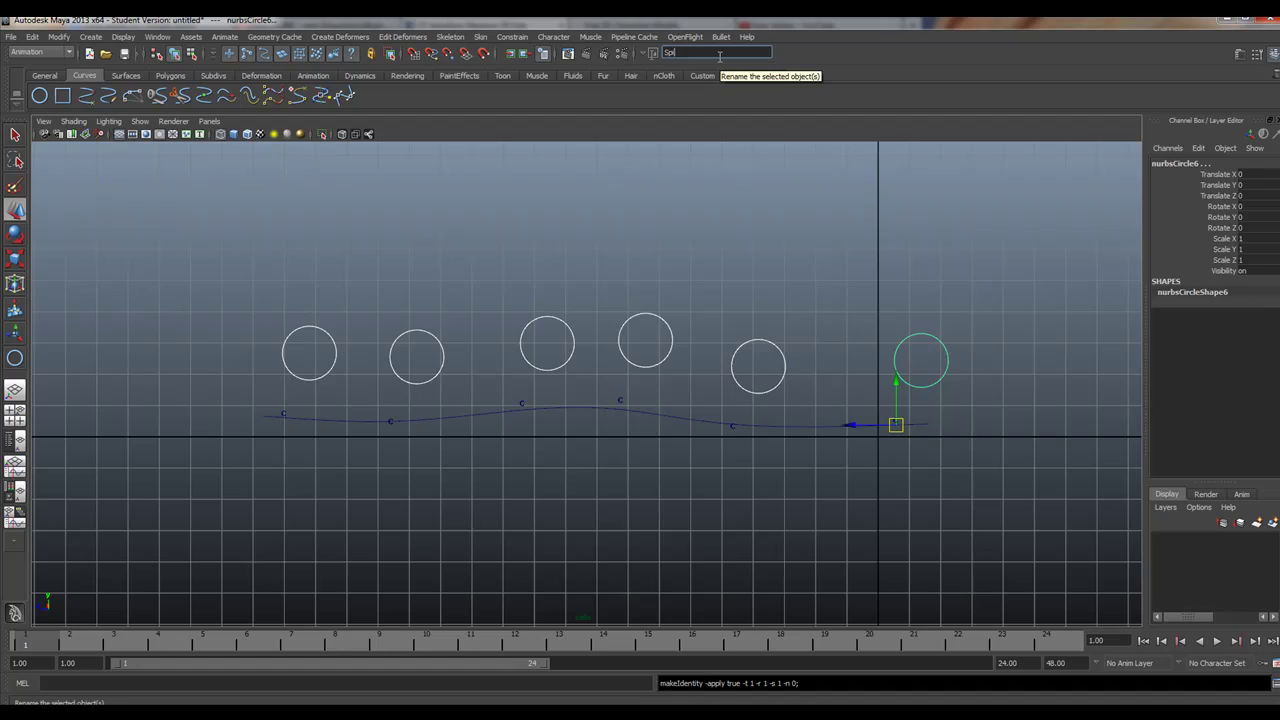
pyautogui.write('ne')
pyautogui.press('Return')
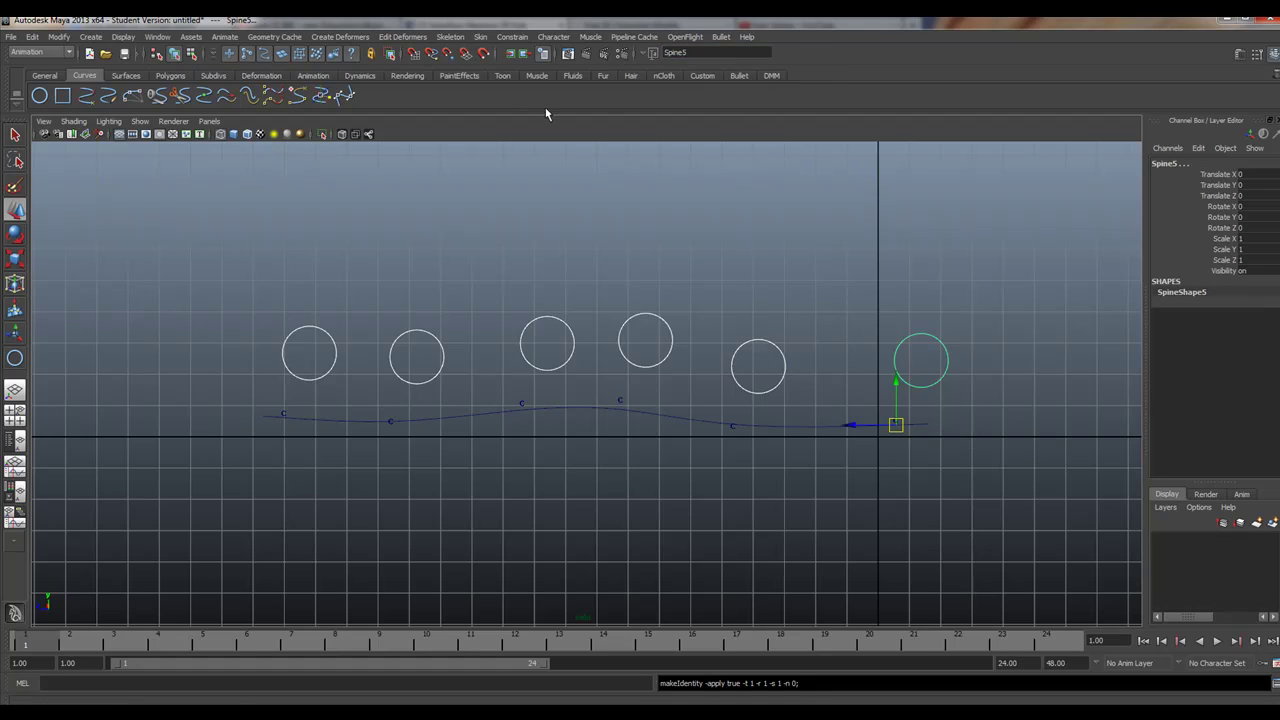
pyautogui.click(651, 257)
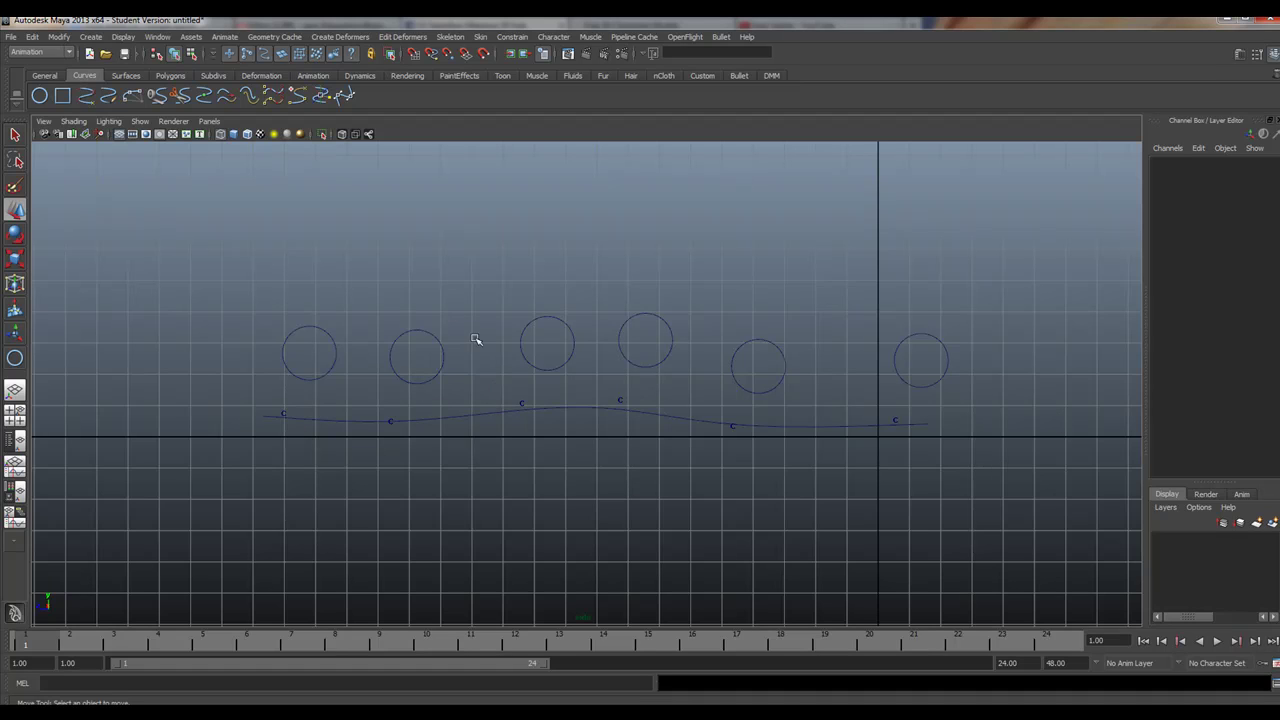
# Parent-constrain the cluster1 handle to the first Spine circle with Maintain offset on, all translate and rotate axes, and weight 1
pyautogui.keyDown('alt'); pyautogui.moveTo(349, 431); pyautogui.dragTo(554, 414, button='middle'); pyautogui.keyUp('alt')
pyautogui.moveTo(383, 381)
pyautogui.keyDown('alt'); pyautogui.mouseDown(button='right')
pyautogui.moveTo(569, 397)
pyautogui.moveTo(633, 437)
pyautogui.mouseUp(button='right'); pyautogui.keyUp('alt')
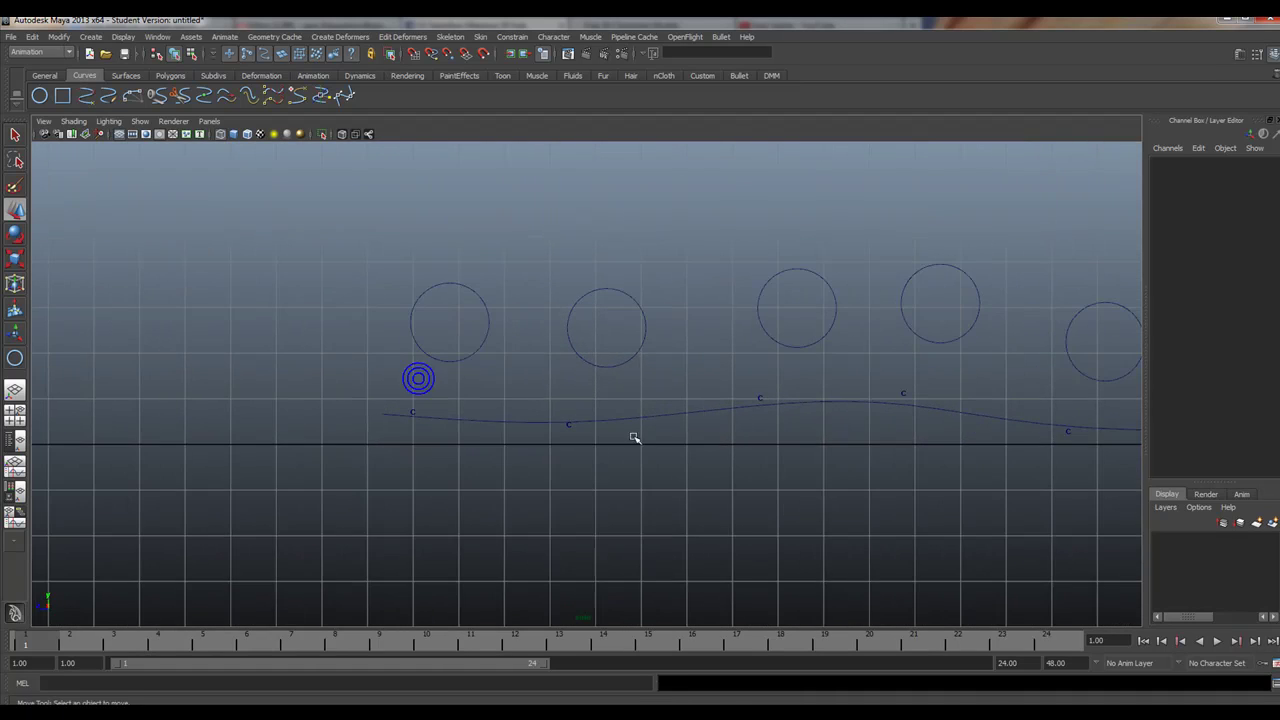
pyautogui.keyDown('alt'); pyautogui.moveTo(633, 437); pyautogui.dragTo(580, 434, button='middle'); pyautogui.keyUp('alt')
pyautogui.keyDown('alt'); pyautogui.moveTo(580, 434); pyautogui.dragTo(891, 514, button='right'); pyautogui.keyUp('alt')
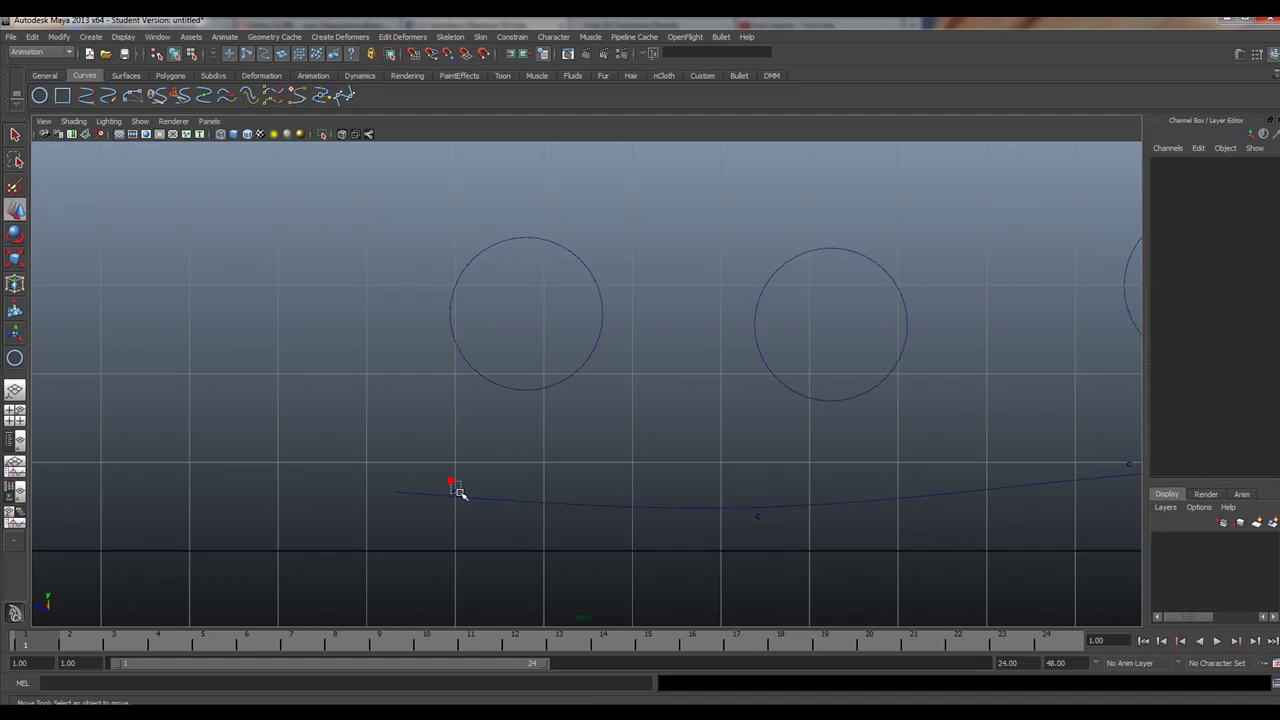
pyautogui.moveTo(457, 491); pyautogui.dragTo(506, 350)
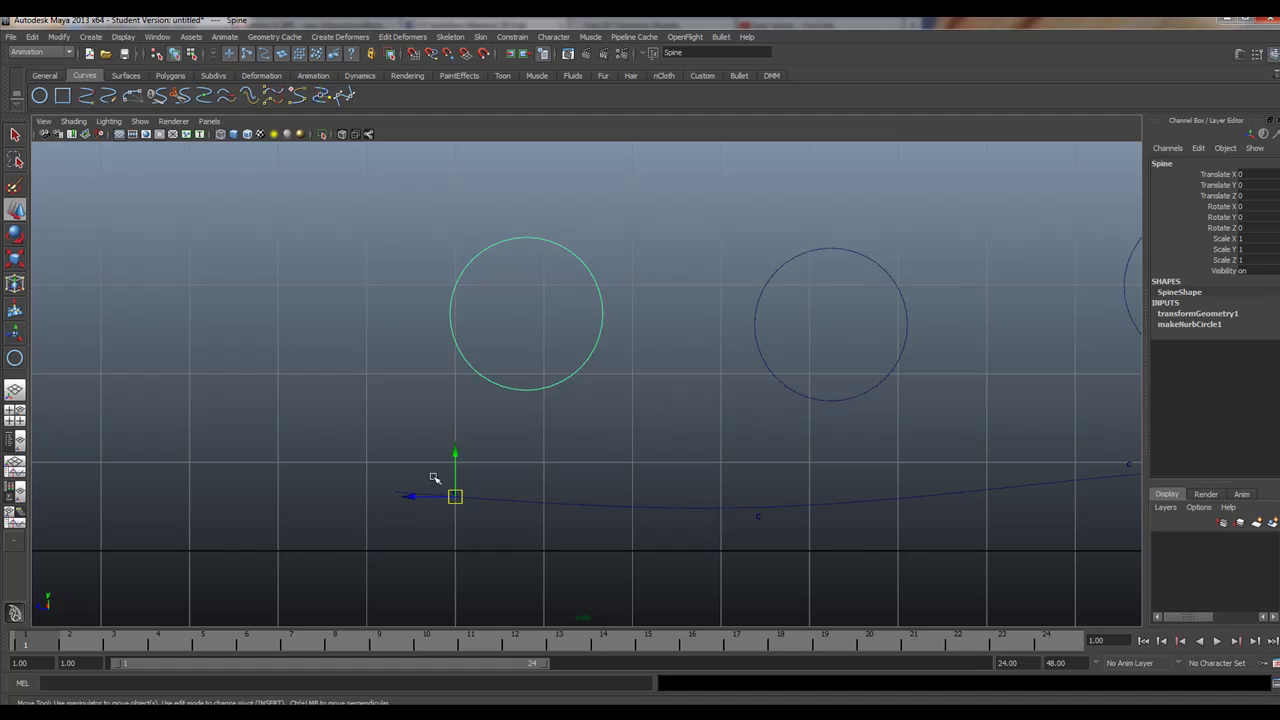
pyautogui.keyDown('alt'); pyautogui.moveTo(637, 408); pyautogui.dragTo(586, 374, button='right'); pyautogui.keyUp('alt')
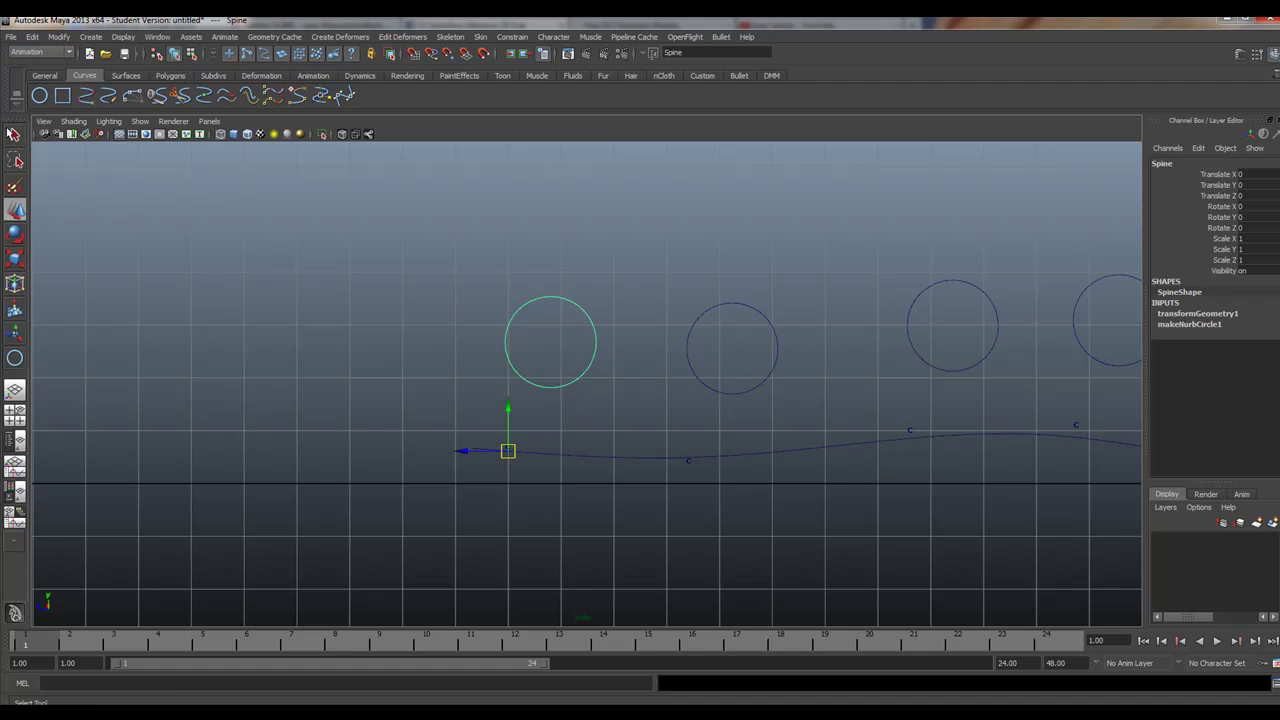
pyautogui.click(13, 134)
pyautogui.keyDown('alt'); pyautogui.moveTo(191, 234); pyautogui.dragTo(629, 409, button='right'); pyautogui.keyUp('alt')
pyautogui.keyDown('alt'); pyautogui.moveTo(482, 478); pyautogui.dragTo(583, 431, button='middle'); pyautogui.keyUp('alt')
pyautogui.scroll(3, 578, 438)
pyautogui.moveTo(534, 416); pyautogui.dragTo(584, 458)
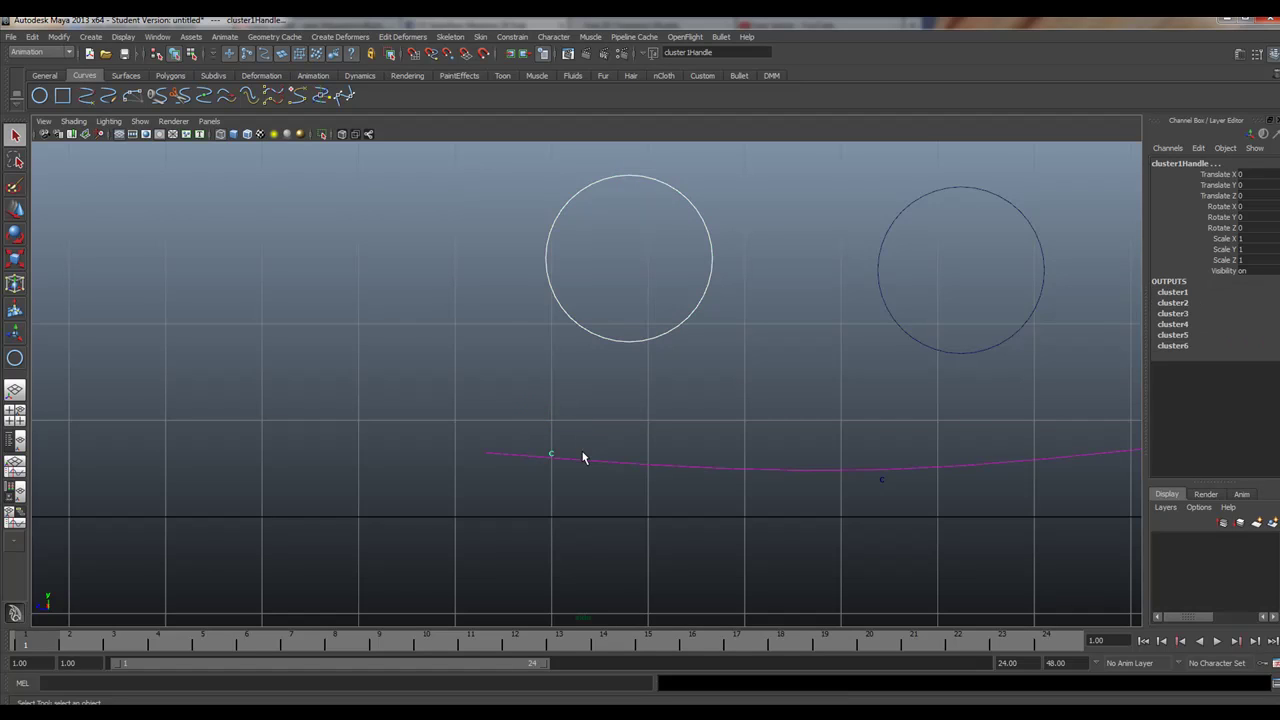
pyautogui.click(519, 38)
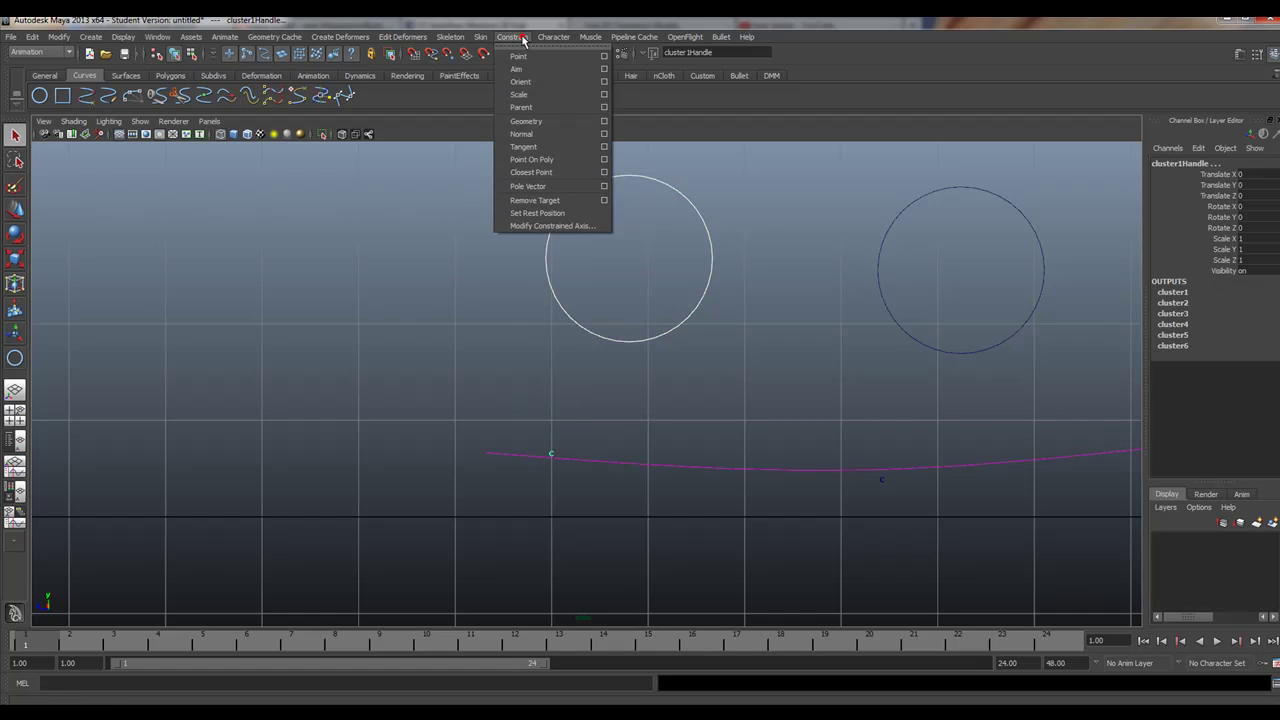
pyautogui.click(604, 107)
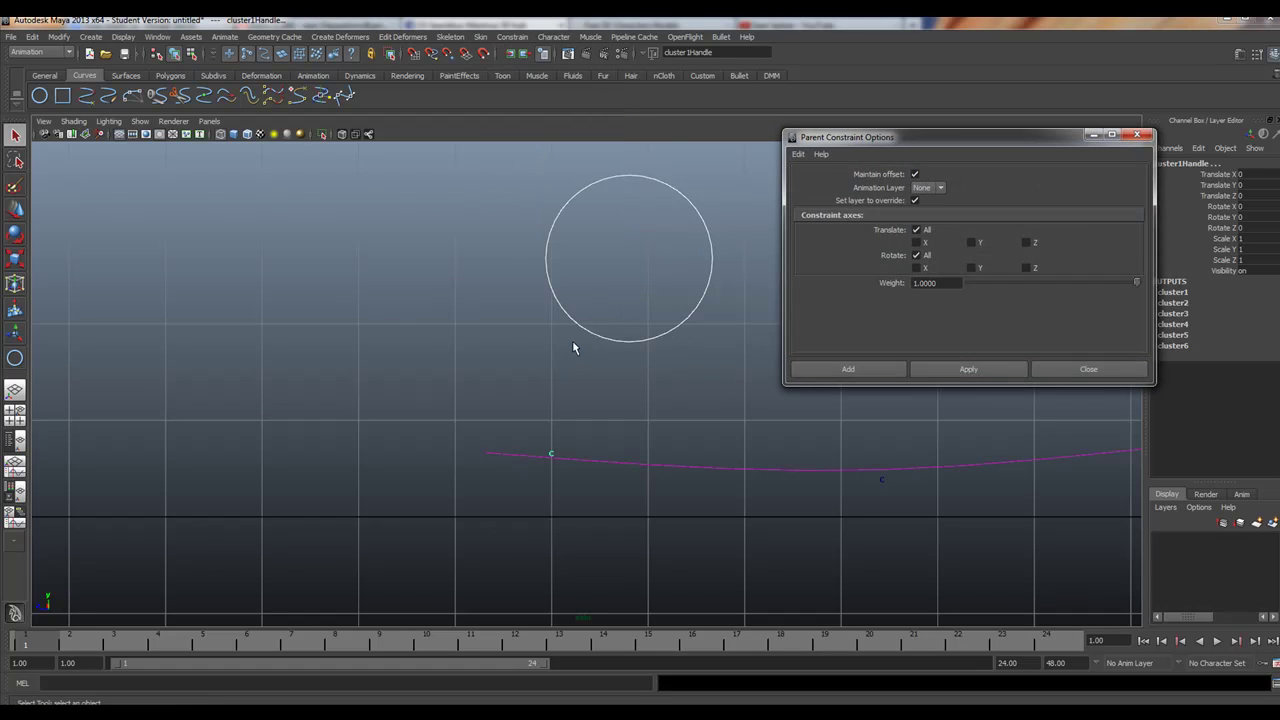
pyautogui.click(835, 370)
# Apply the same parent constraint from the second, third and fourth Spine circles to the cluster2, cluster3 and cluster4 handles
pyautogui.click(928, 338)
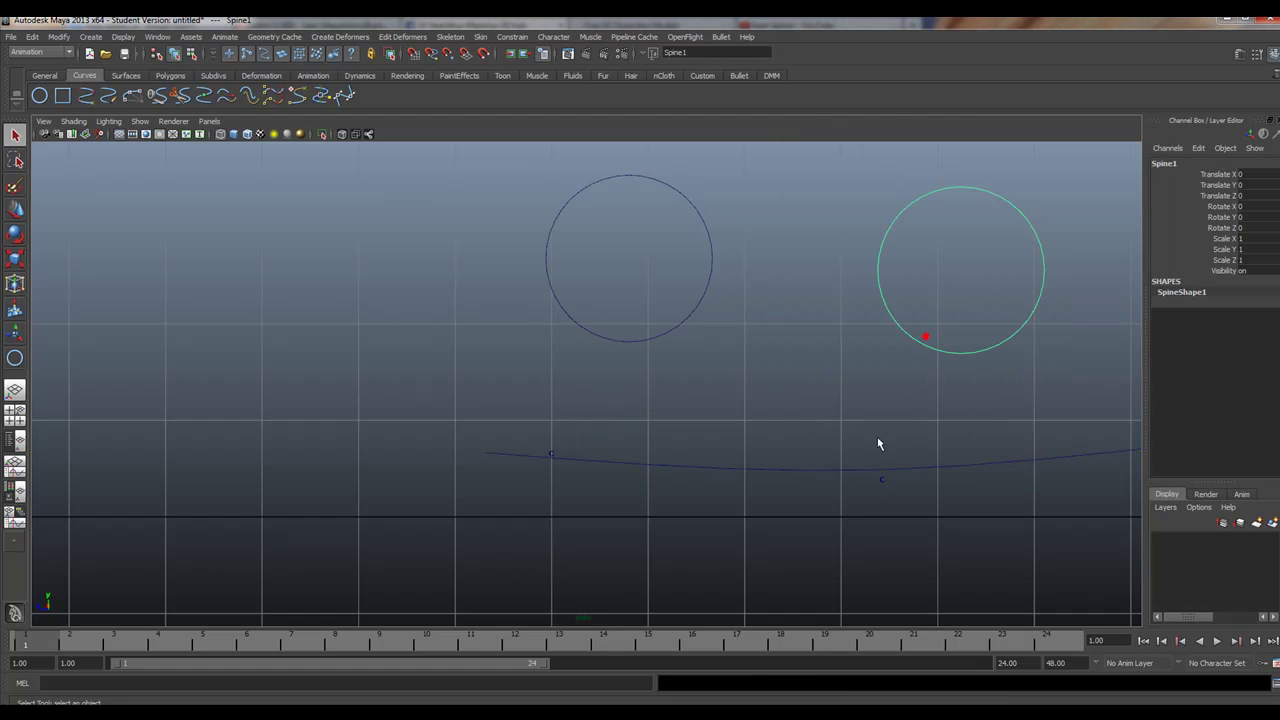
pyautogui.moveTo(867, 476); pyautogui.dragTo(893, 473)
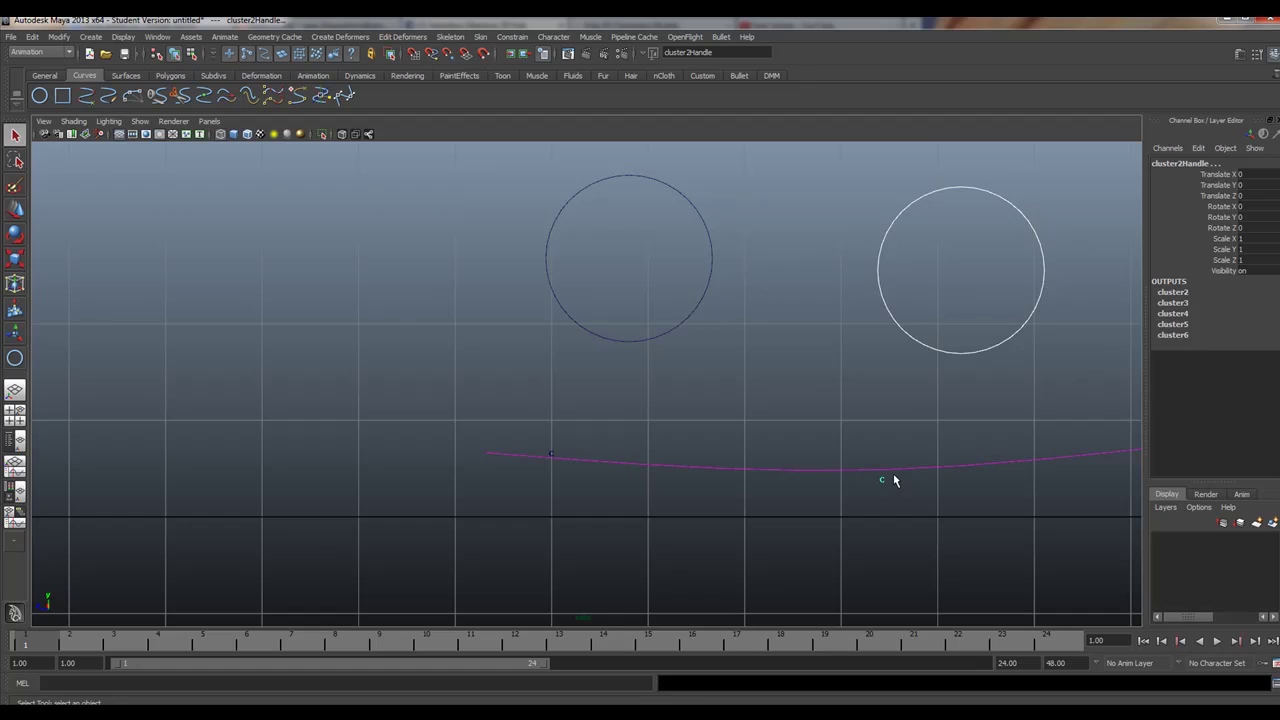
pyautogui.press('g')
pyautogui.keyDown('alt'); pyautogui.moveTo(674, 423); pyautogui.dragTo(340, 418, button='middle'); pyautogui.keyUp('alt')
pyautogui.moveTo(880, 266); pyautogui.dragTo(796, 410)
pyautogui.press('g')
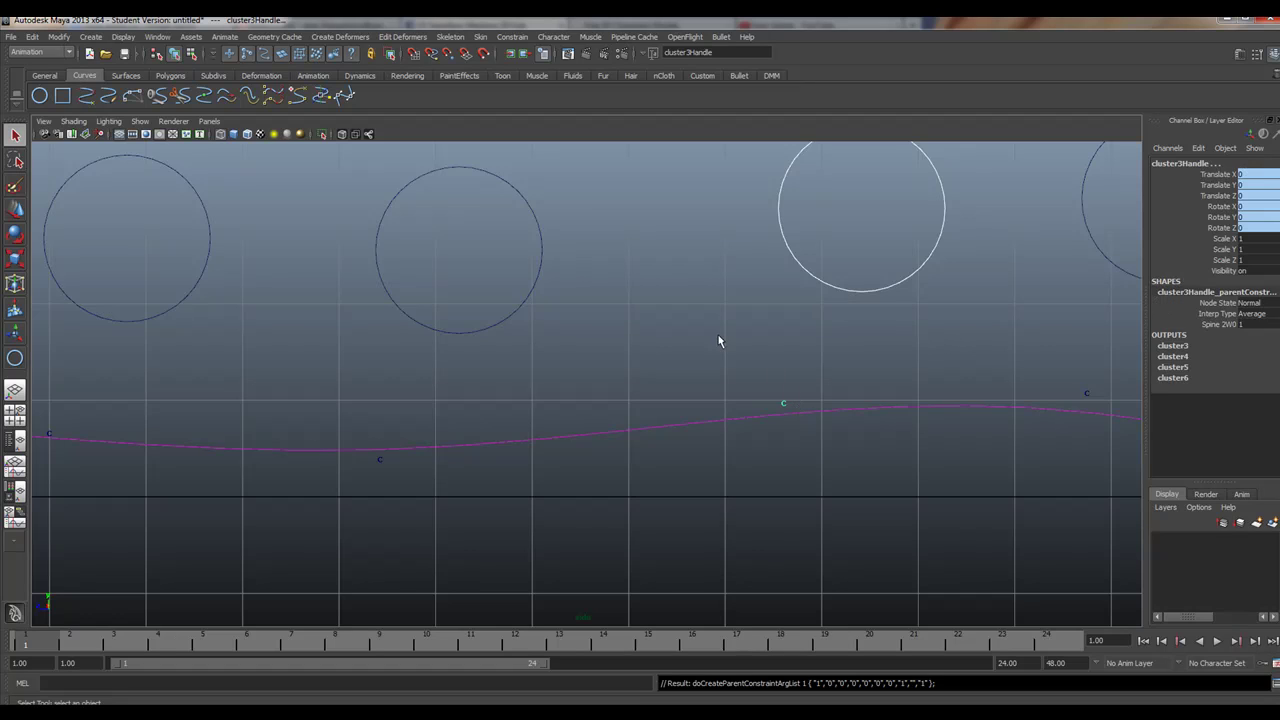
pyautogui.keyDown('alt'); pyautogui.moveTo(718, 341); pyautogui.dragTo(409, 414, button='middle'); pyautogui.keyUp('alt')
pyautogui.moveTo(587, 468); pyautogui.dragTo(629, 514)
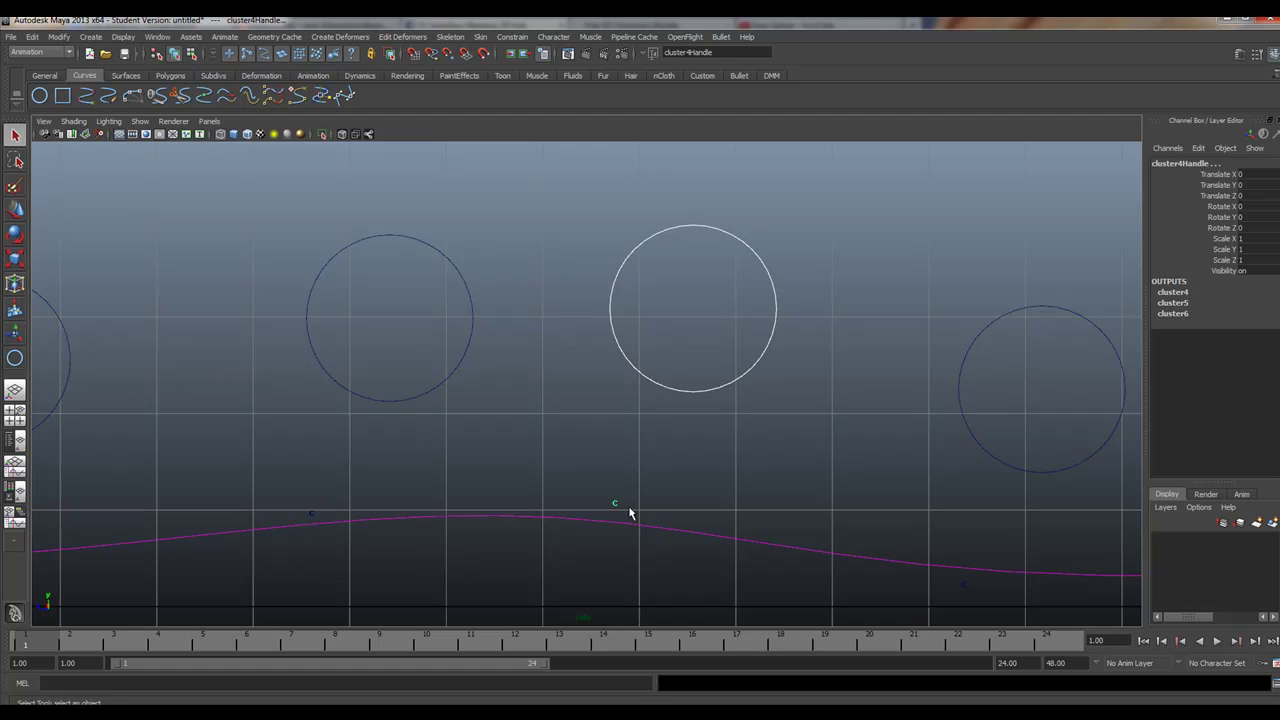
pyautogui.press('g')
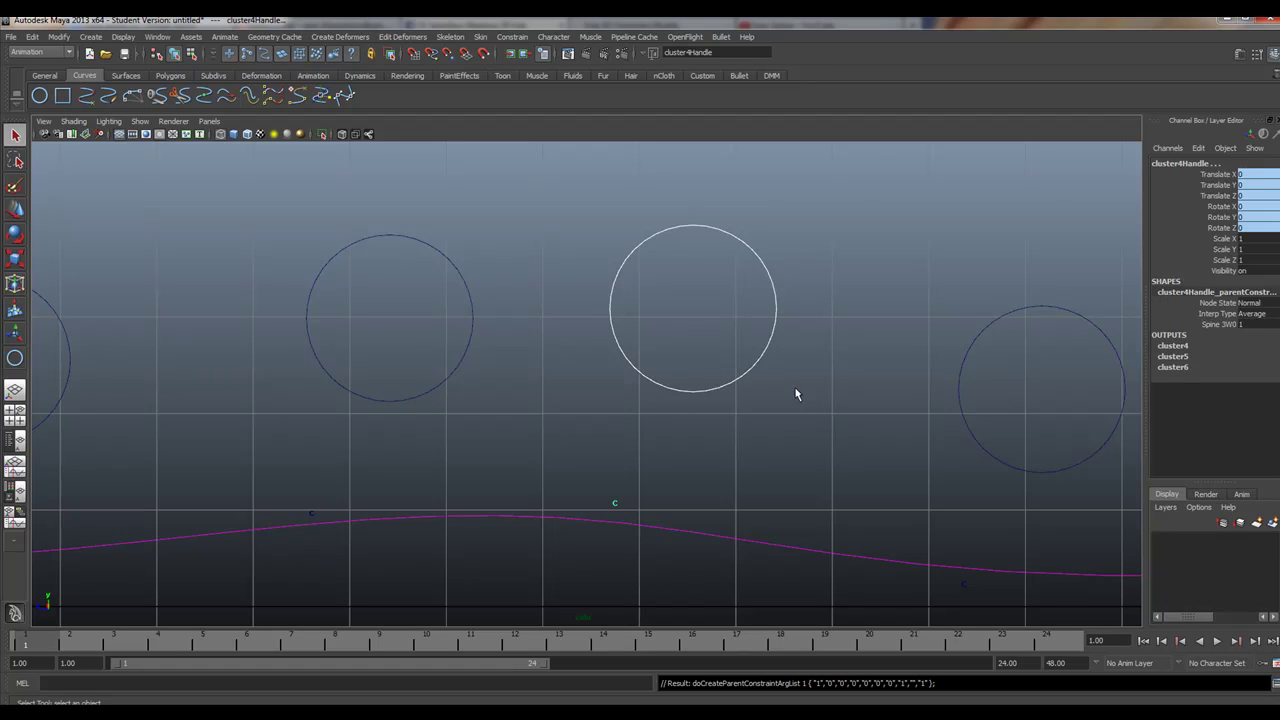
# Parent-constrain the cluster5 handle to the fifth circle, Spine4, with the same settings
pyautogui.keyDown('alt'); pyautogui.moveTo(866, 444); pyautogui.dragTo(570, 361, button='middle'); pyautogui.keyUp('alt')
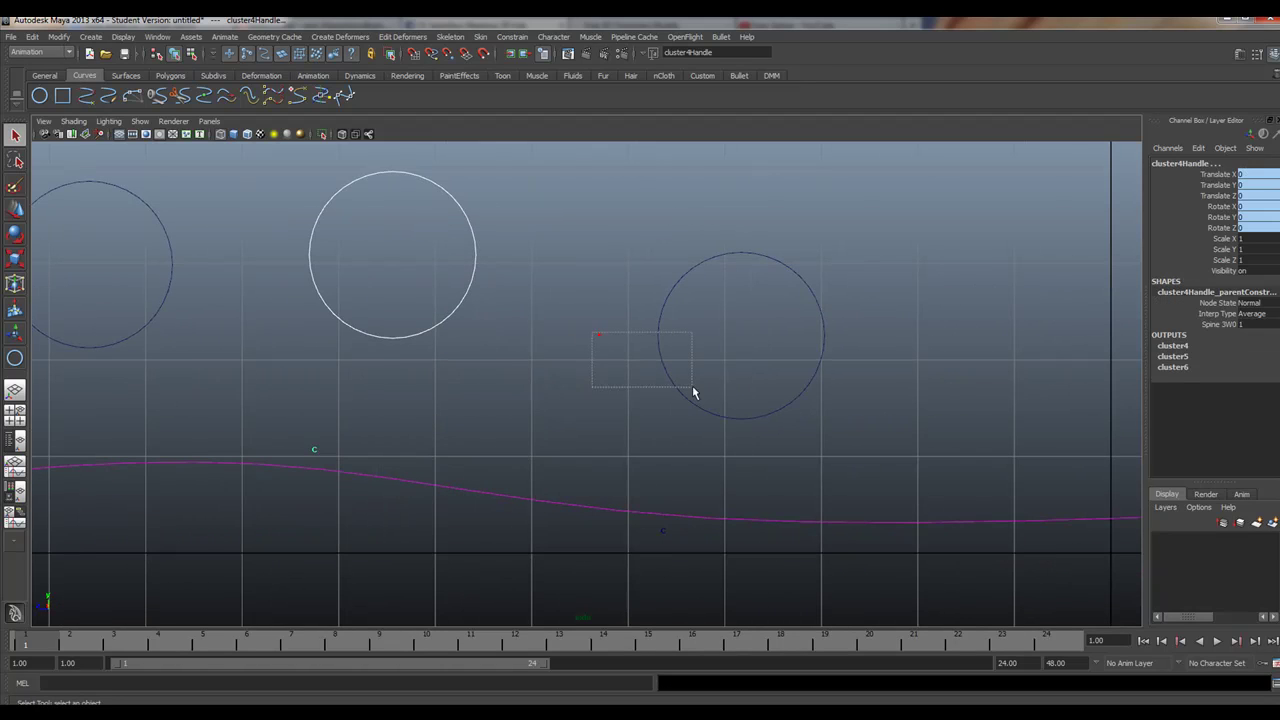
pyautogui.moveTo(684, 384); pyautogui.dragTo(684, 386)
pyautogui.moveTo(637, 520); pyautogui.dragTo(677, 542)
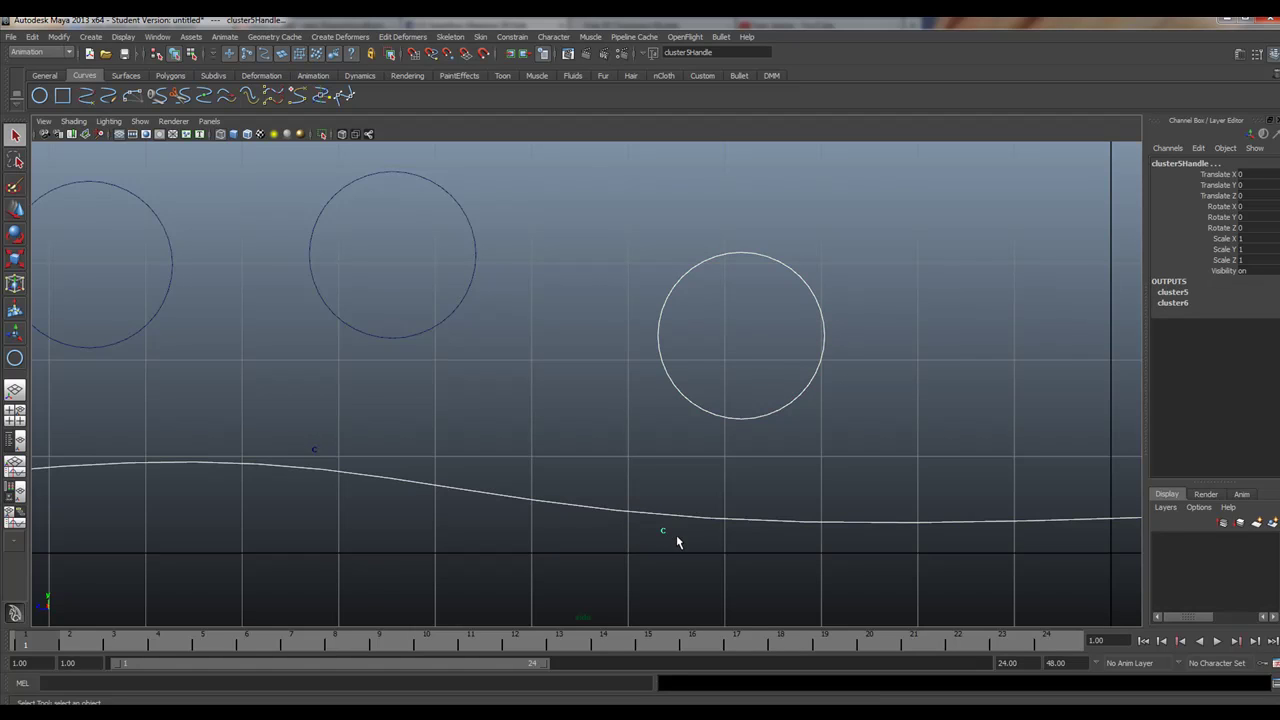
pyautogui.click(604, 509)
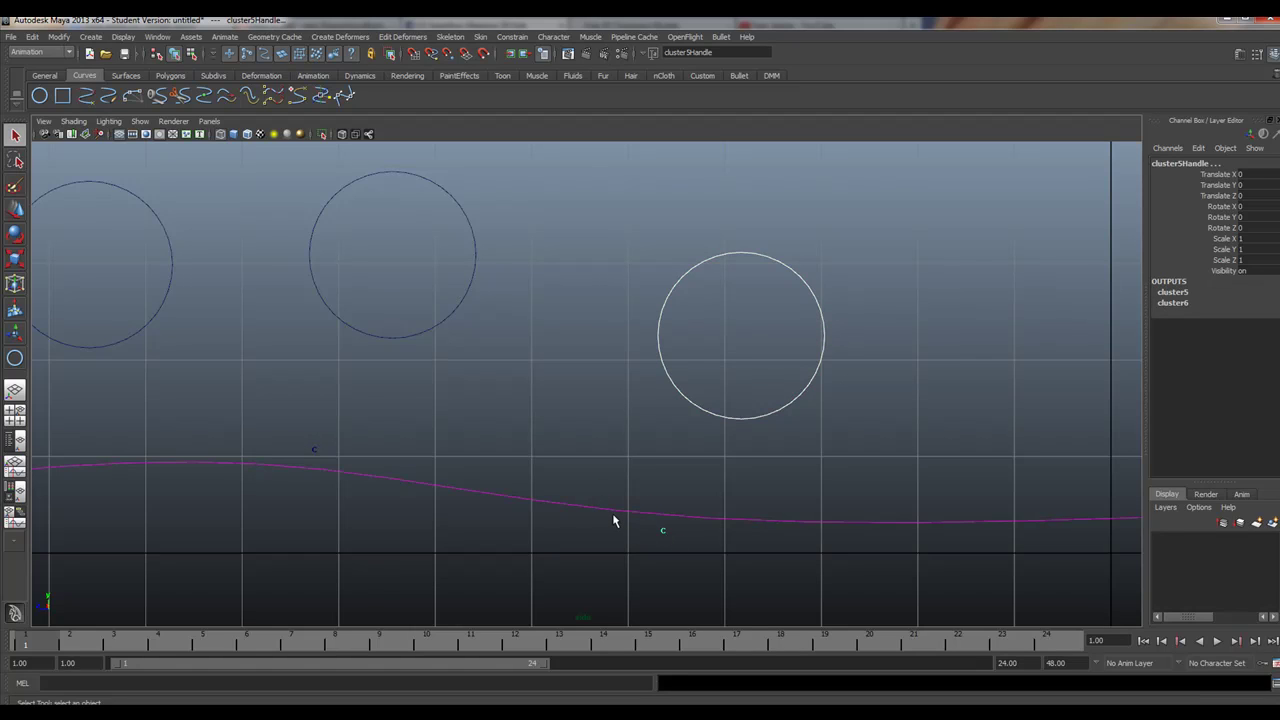
pyautogui.scroll(-4, 571, 451)
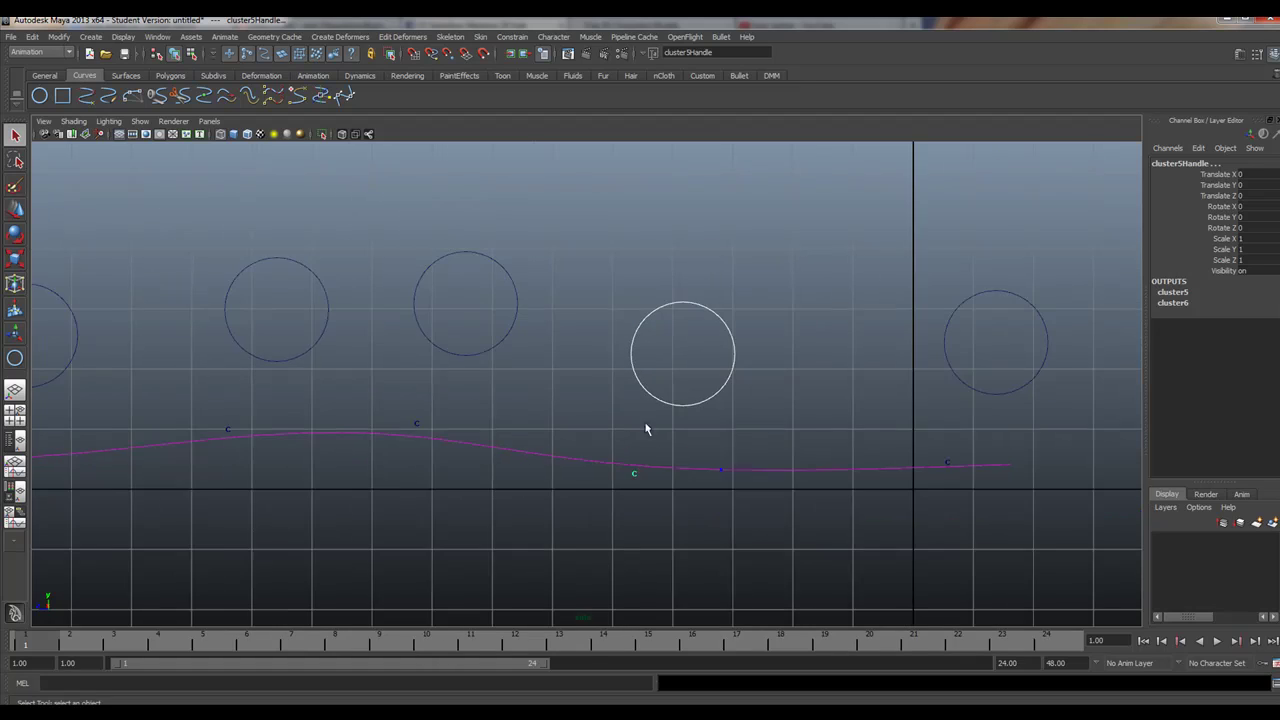
pyautogui.click(647, 377)
pyautogui.moveTo(610, 463); pyautogui.dragTo(638, 487)
pyautogui.moveTo(650, 385); pyautogui.dragTo(651, 386)
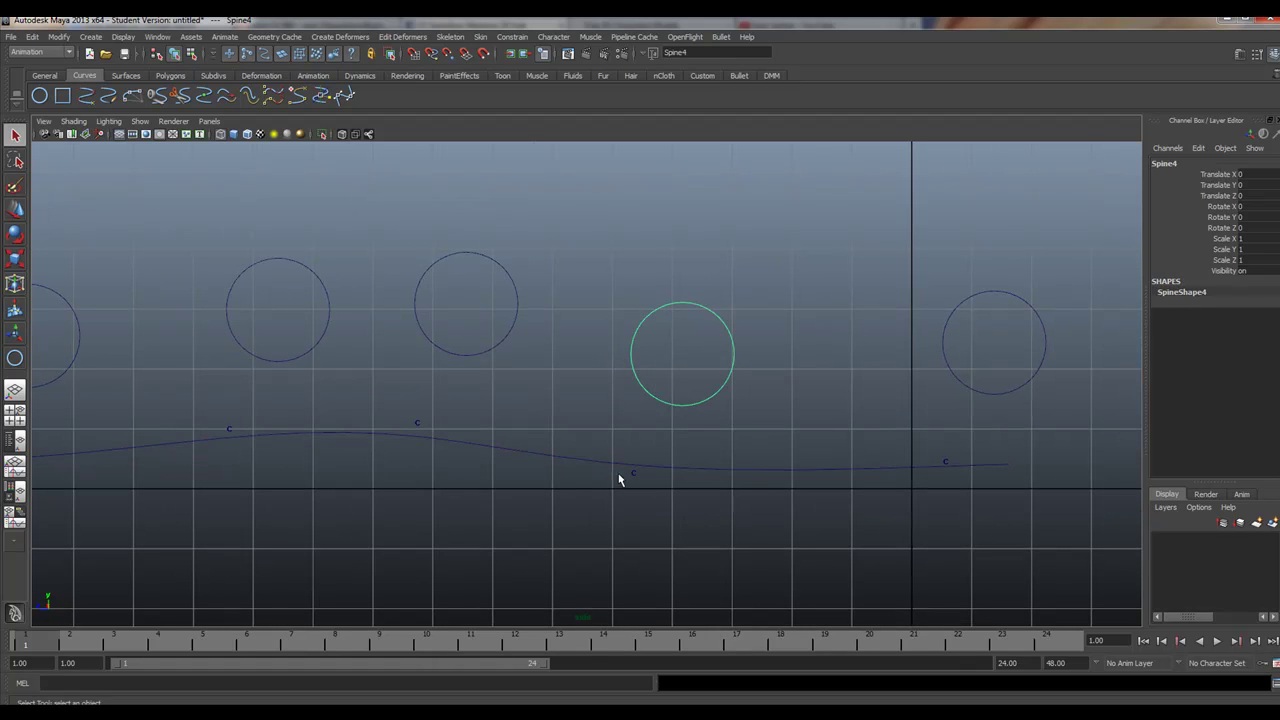
pyautogui.moveTo(617, 475); pyautogui.dragTo(638, 482)
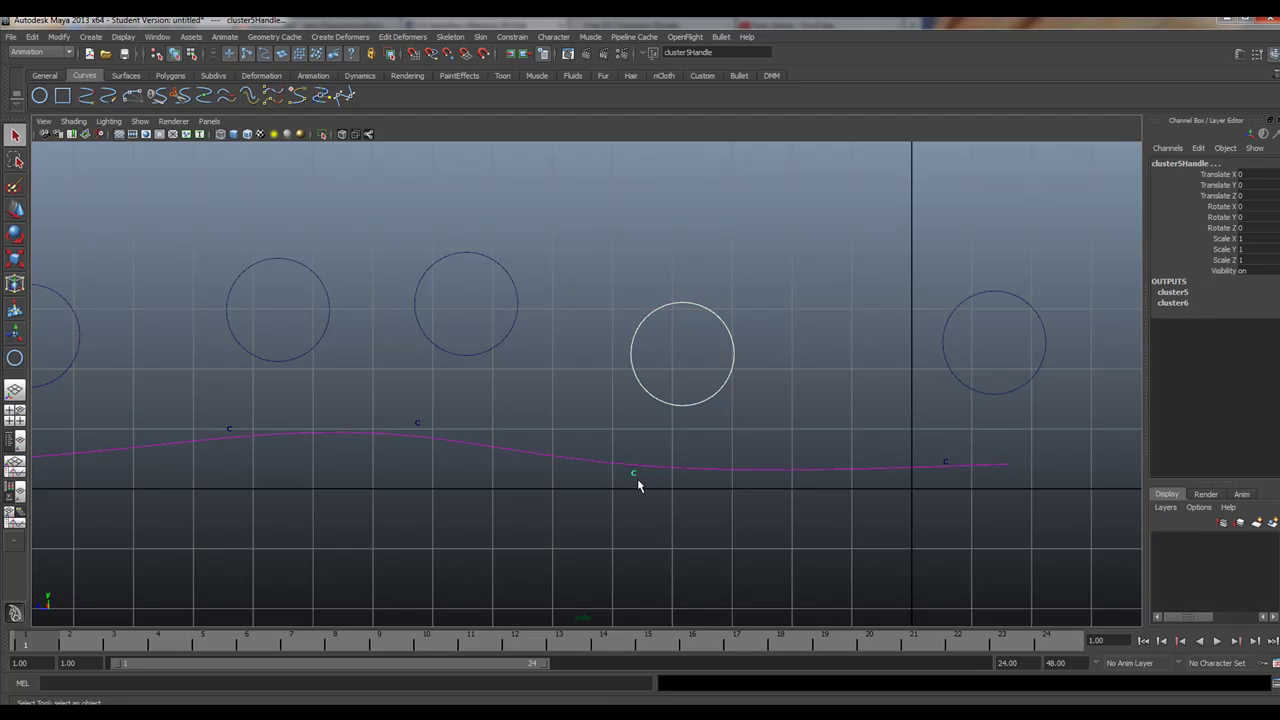
pyautogui.hotkey('shift', 'p')
# Parent-constrain the cluster6 handle to the last circle, Spine5, with the same settings
pyautogui.moveTo(900, 326); pyautogui.dragTo(963, 360)
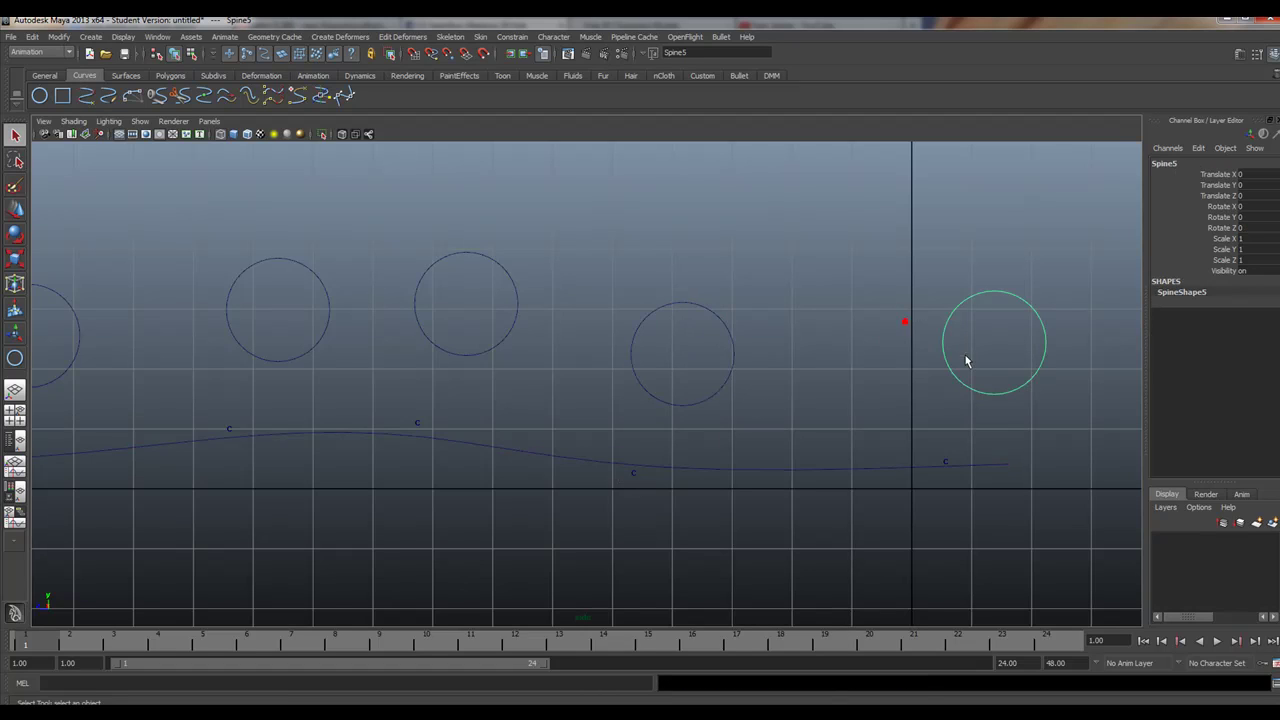
pyautogui.keyDown('shift'); pyautogui.moveTo(918, 422); pyautogui.dragTo(953, 465); pyautogui.keyUp('shift')
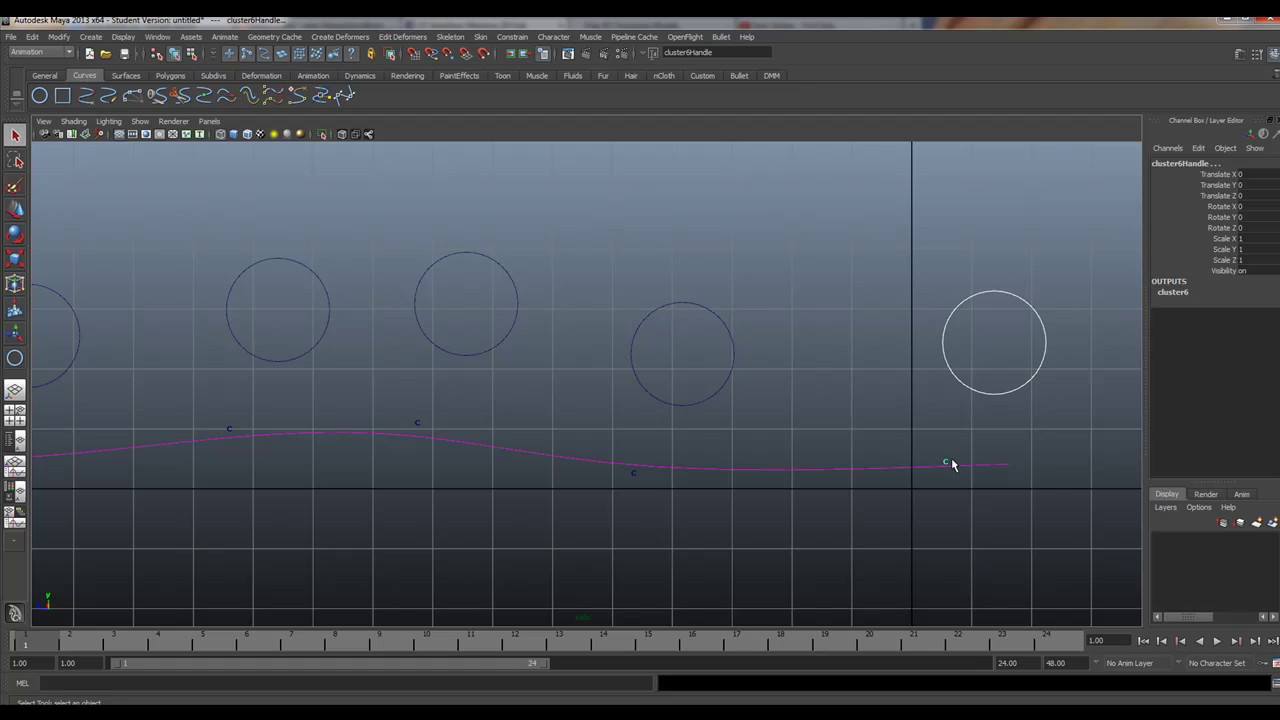
pyautogui.hotkey('shift', 'p')
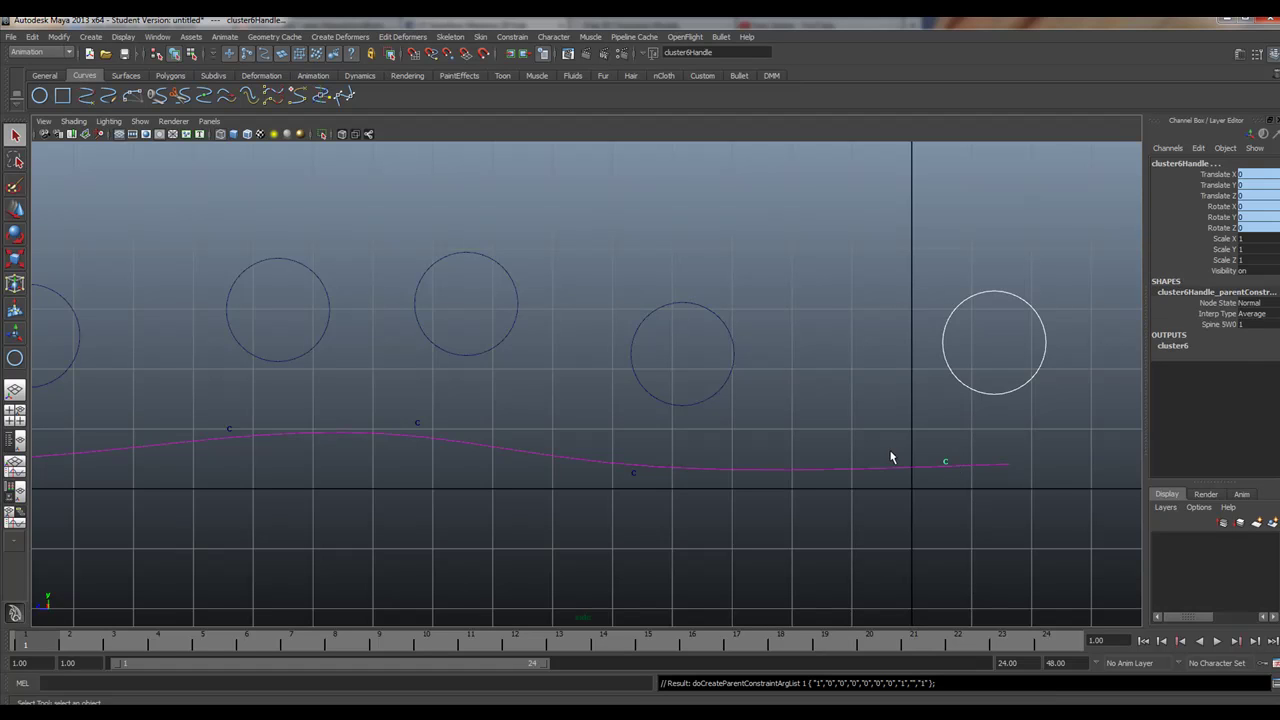
# Draw a larger NURBS circle at about Y 7.7, Z 23.7 and pull its lowest control vertex up to indent the underside
pyautogui.keyDown('alt'); pyautogui.moveTo(351, 329); pyautogui.dragTo(706, 340, button='middle'); pyautogui.keyUp('alt')
pyautogui.keyDown('alt'); pyautogui.moveTo(706, 340); pyautogui.dragTo(300, 271, button='right'); pyautogui.keyUp('alt')
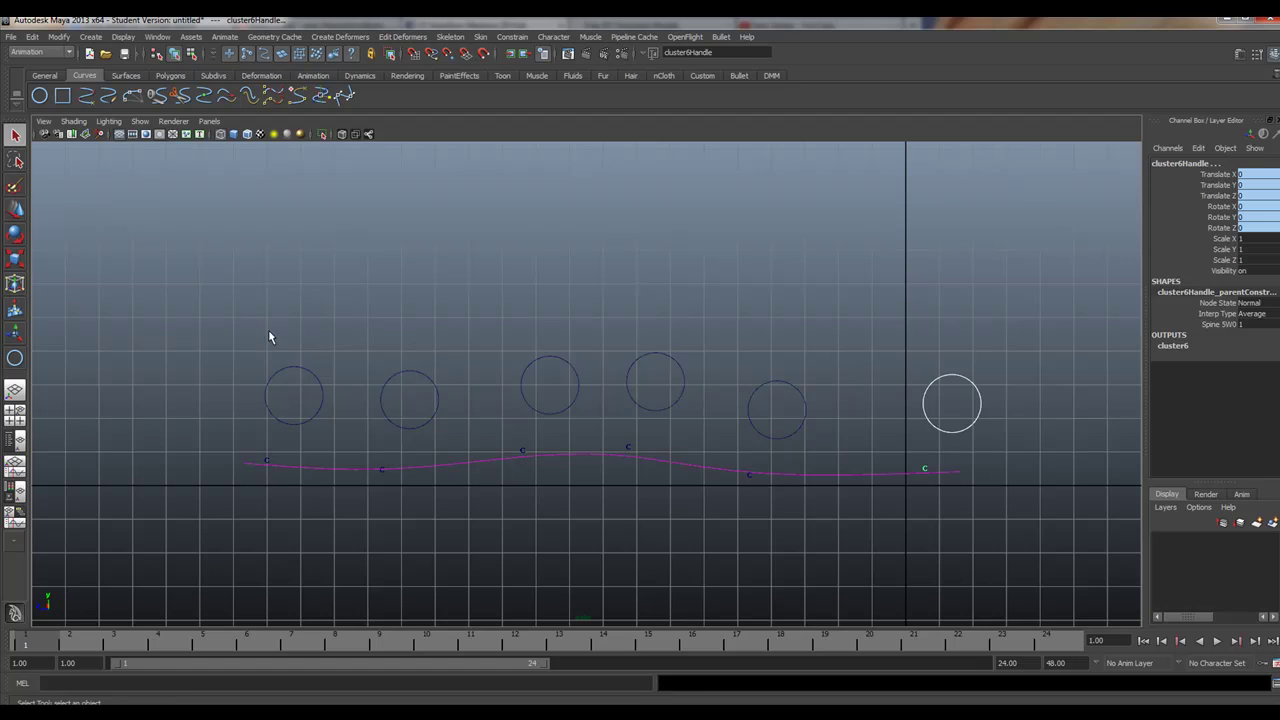
pyautogui.click(39, 95)
pyautogui.moveTo(266, 279); pyautogui.dragTo(318, 292)
pyautogui.rightClick(323, 289)
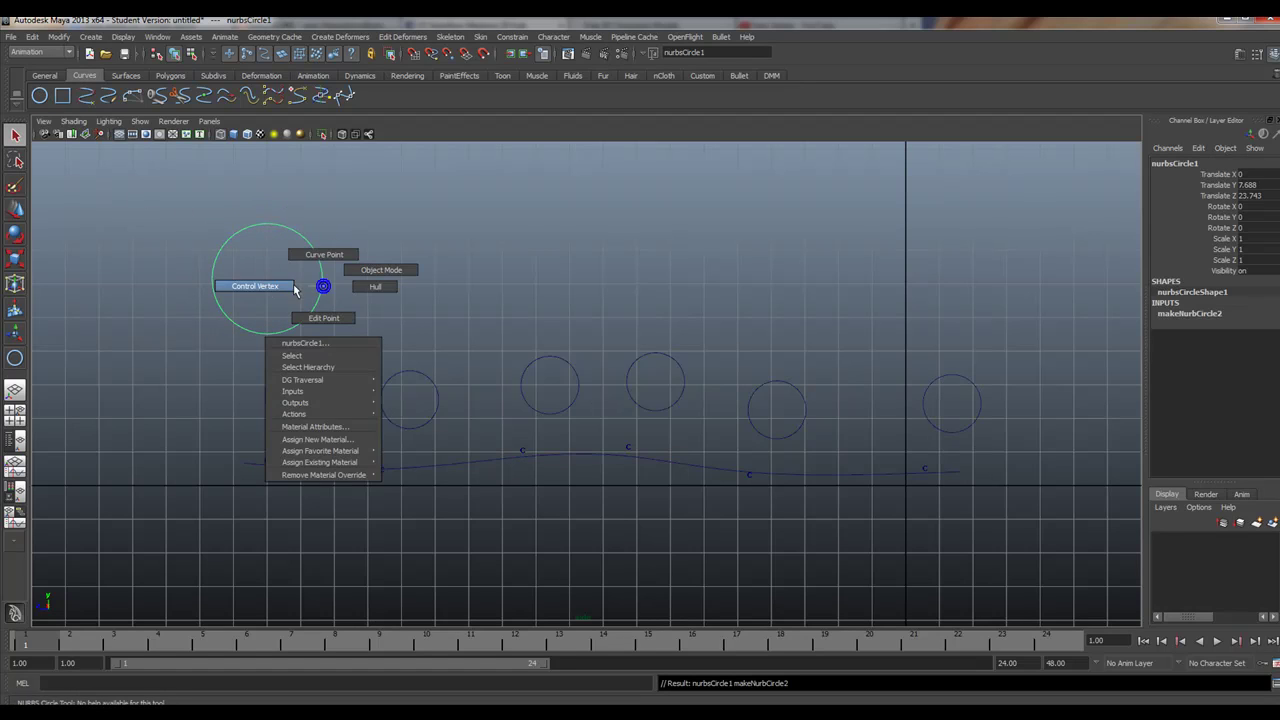
pyautogui.moveTo(323, 289); pyautogui.dragTo(252, 295, button='right')
pyautogui.moveTo(283, 346); pyautogui.dragTo(254, 222)
pyautogui.press('w')
# Scale all the new curve's control vertices into a wide, flat arch and place them just above the first two Spine circles
pyautogui.moveTo(197, 191); pyautogui.dragTo(360, 331)
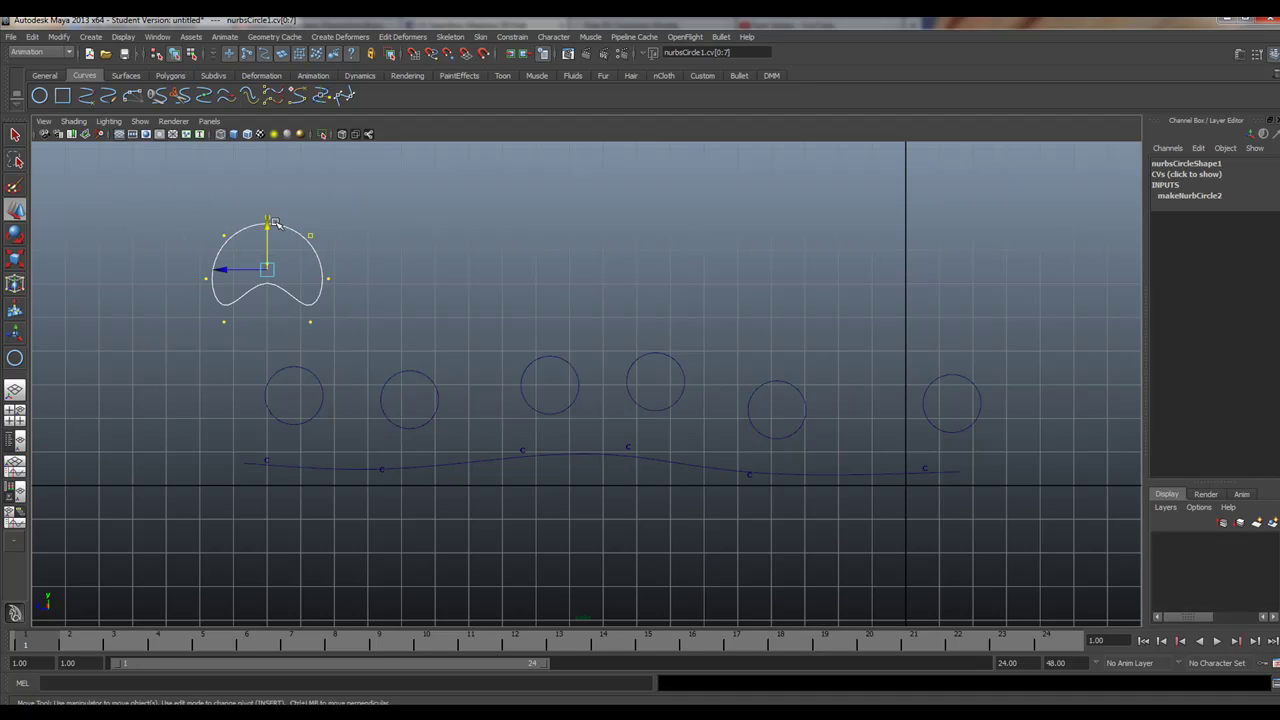
pyautogui.press('r')
pyautogui.moveTo(267, 209); pyautogui.dragTo(407, 322)
pyautogui.press('w')
pyautogui.press('r')
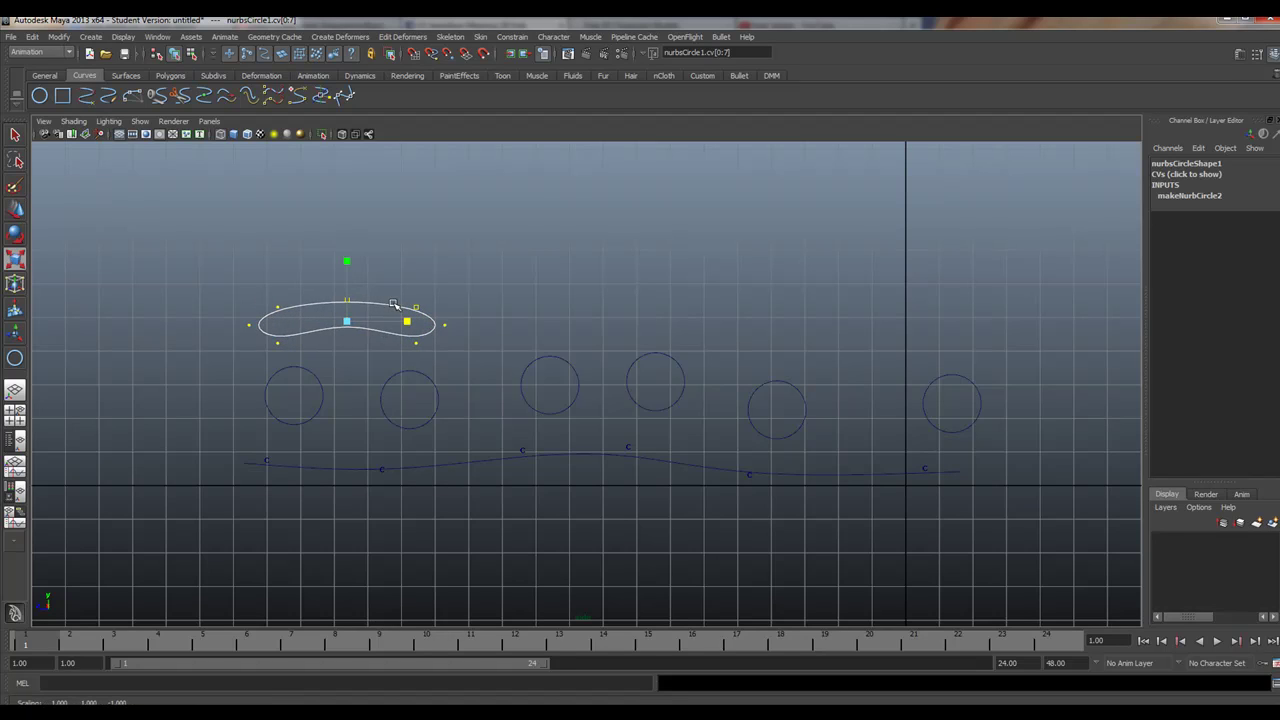
# Return the arched curve to object mode and center its pivot
pyautogui.moveTo(376, 302); pyautogui.dragTo(411, 288, button='right')
pyautogui.click(390, 312)
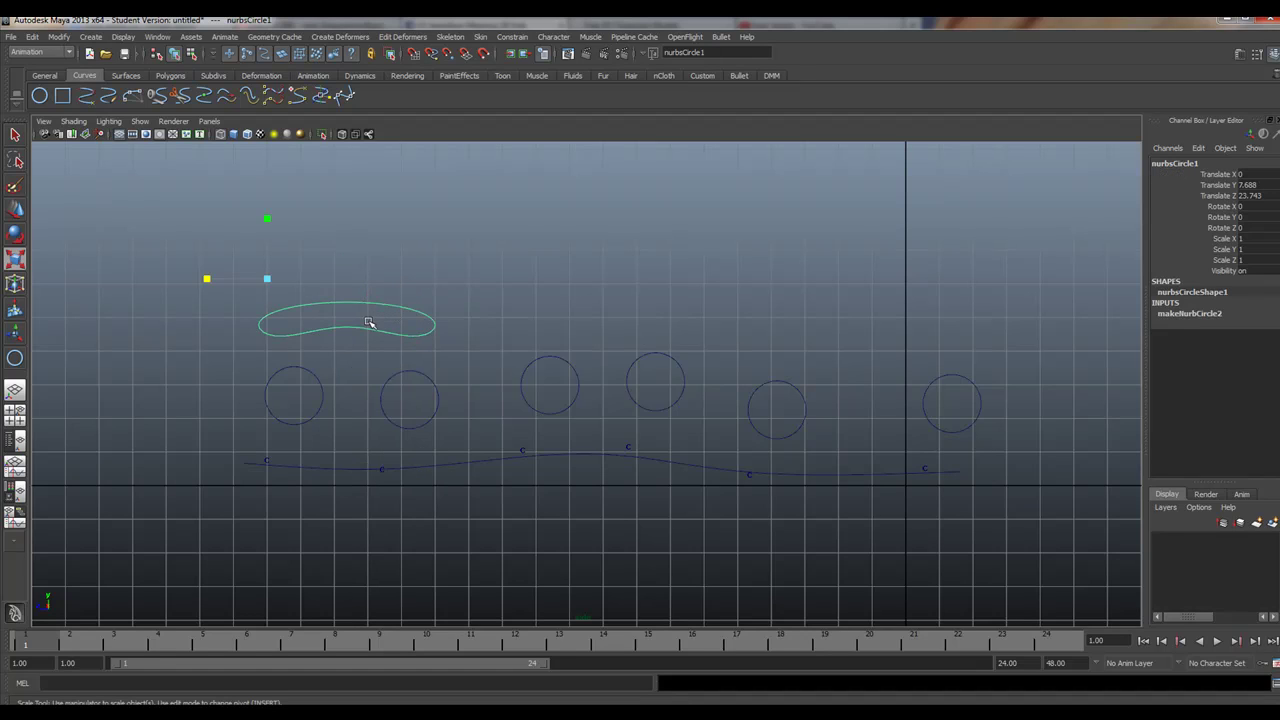
pyautogui.click(60, 38)
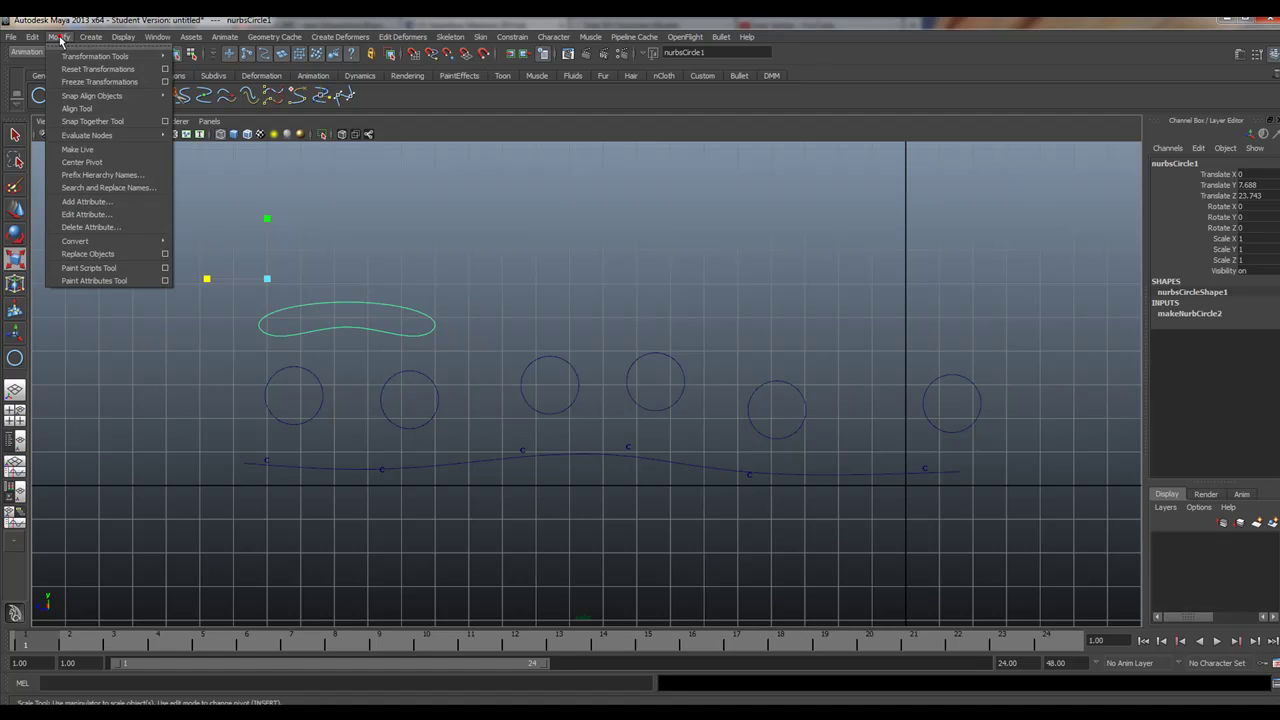
pyautogui.click(90, 162)
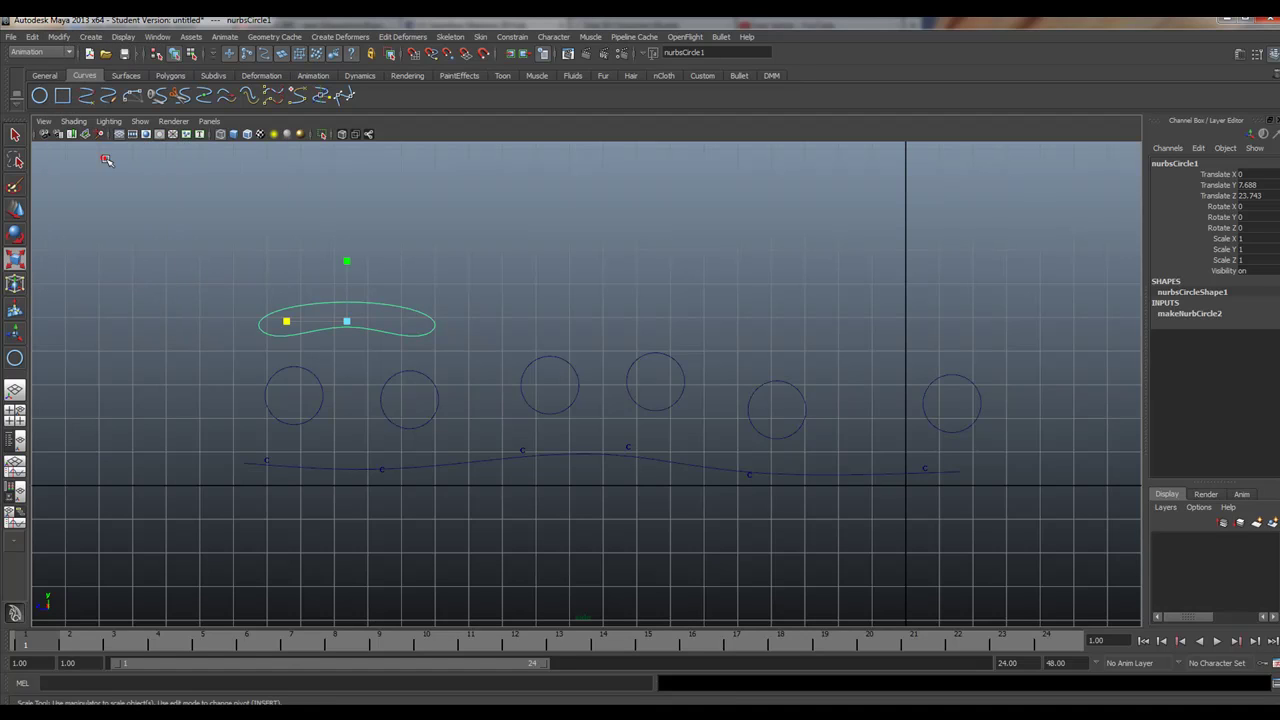
# Duplicate the arched curve and move the copy above the third and fourth Spine circles, at about Y 7.8, Z 14.5
pyautogui.hotkey('ctrl', 'd')
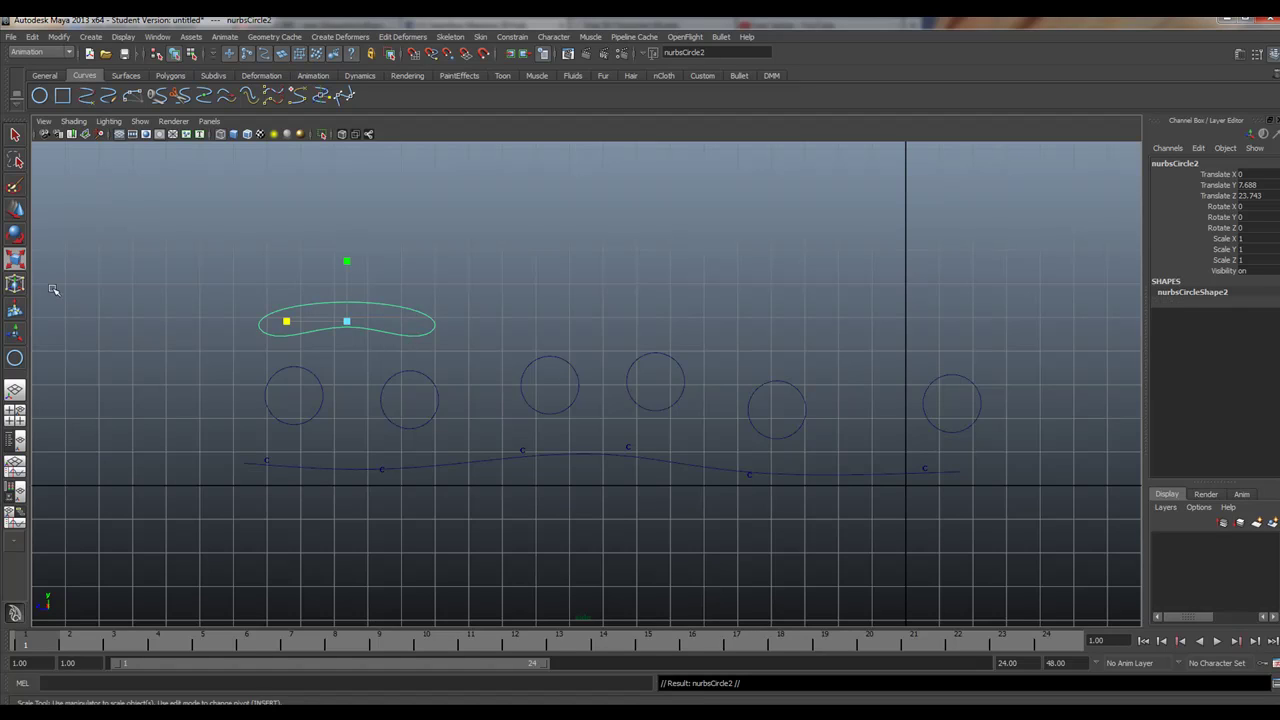
pyautogui.click(14, 210)
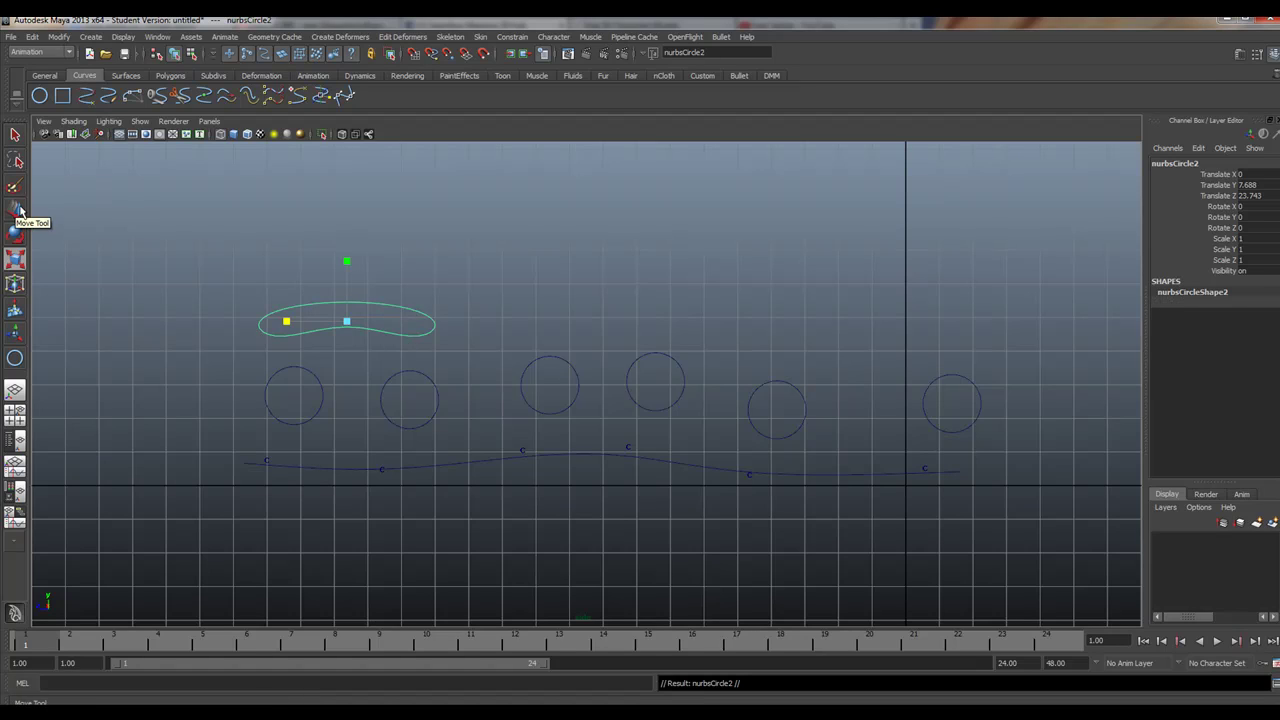
pyautogui.moveTo(350, 321); pyautogui.dragTo(596, 319)
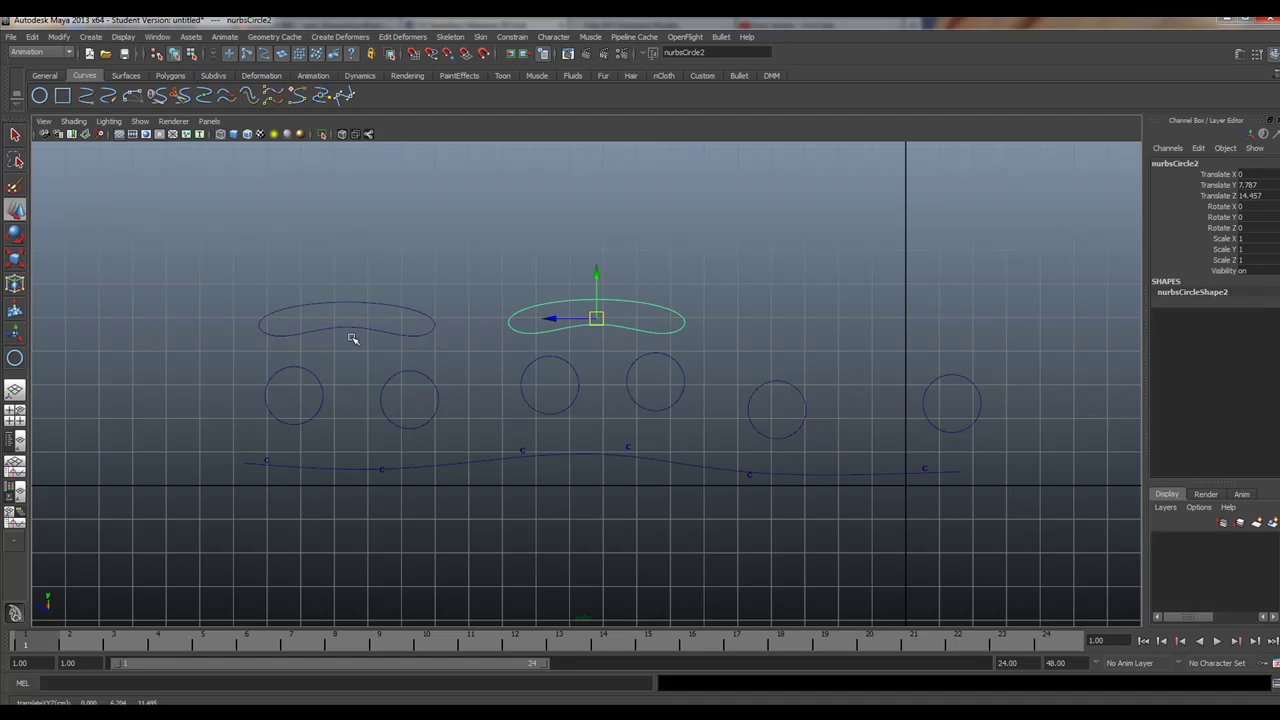
# Move the pivots of the first and second arched curves straight down to just above the spine joint curve
pyautogui.click(346, 326)
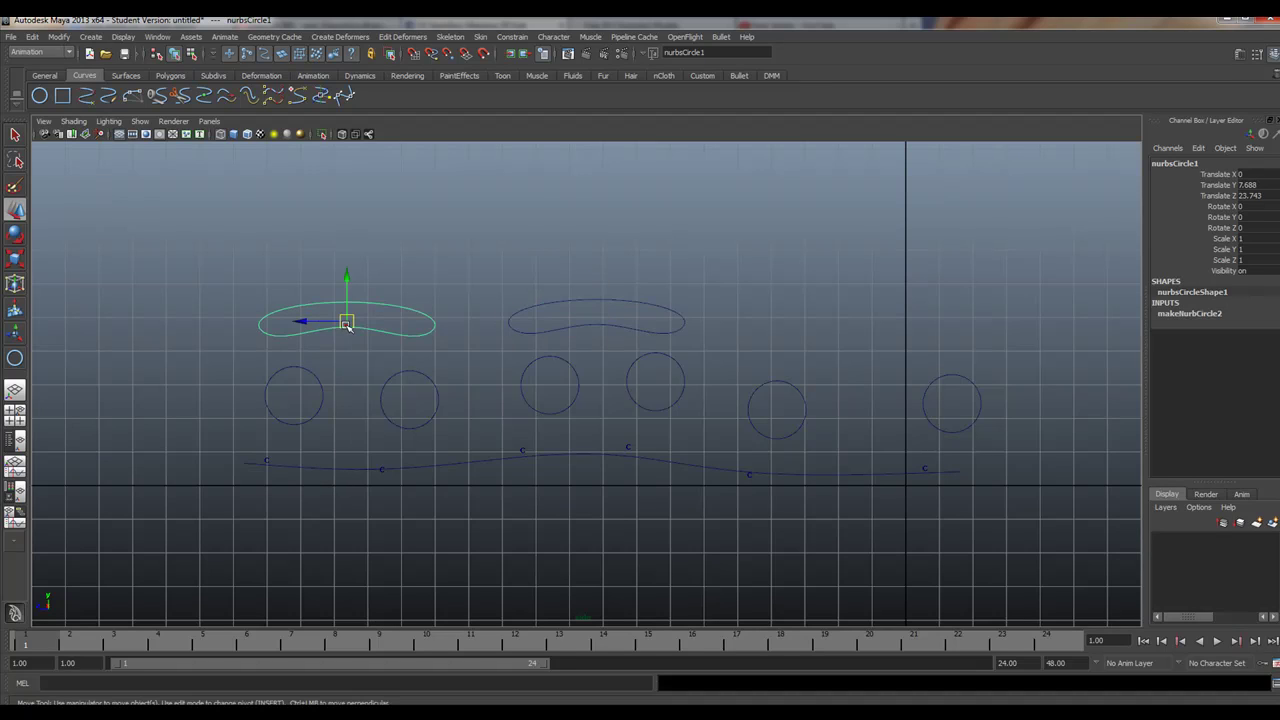
pyautogui.press('Insert')
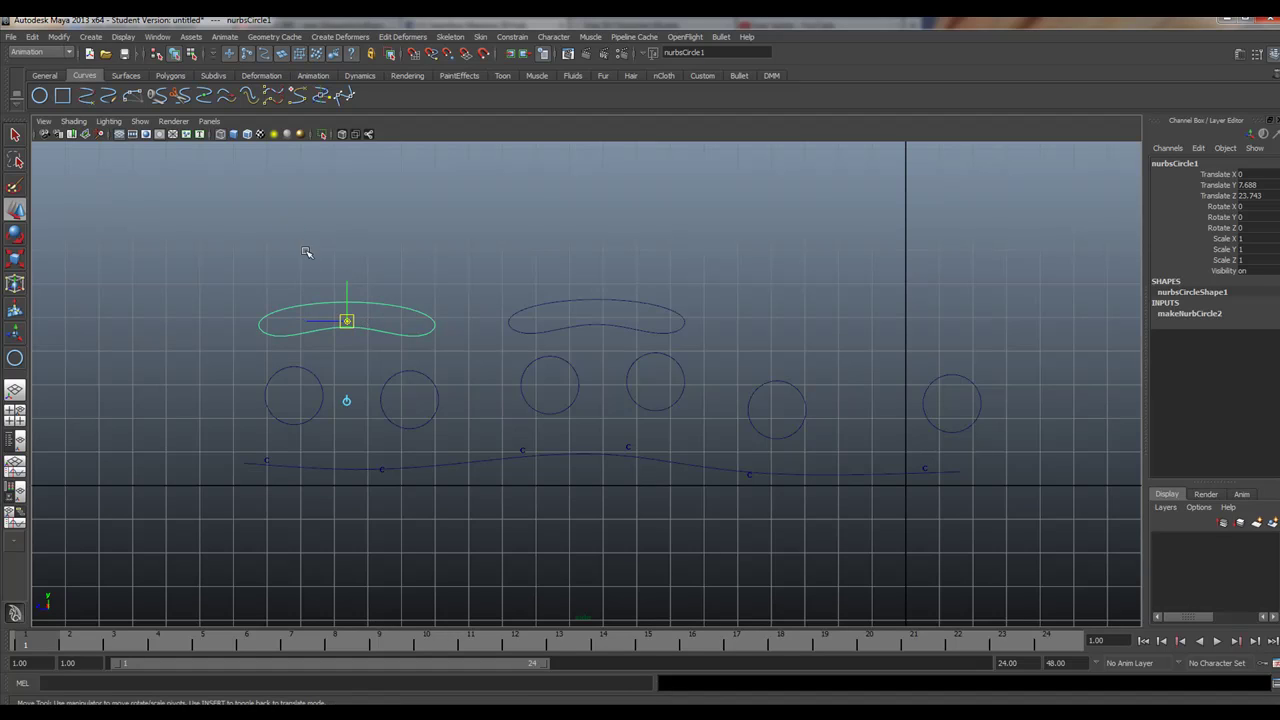
pyautogui.moveTo(346, 288); pyautogui.dragTo(362, 420)
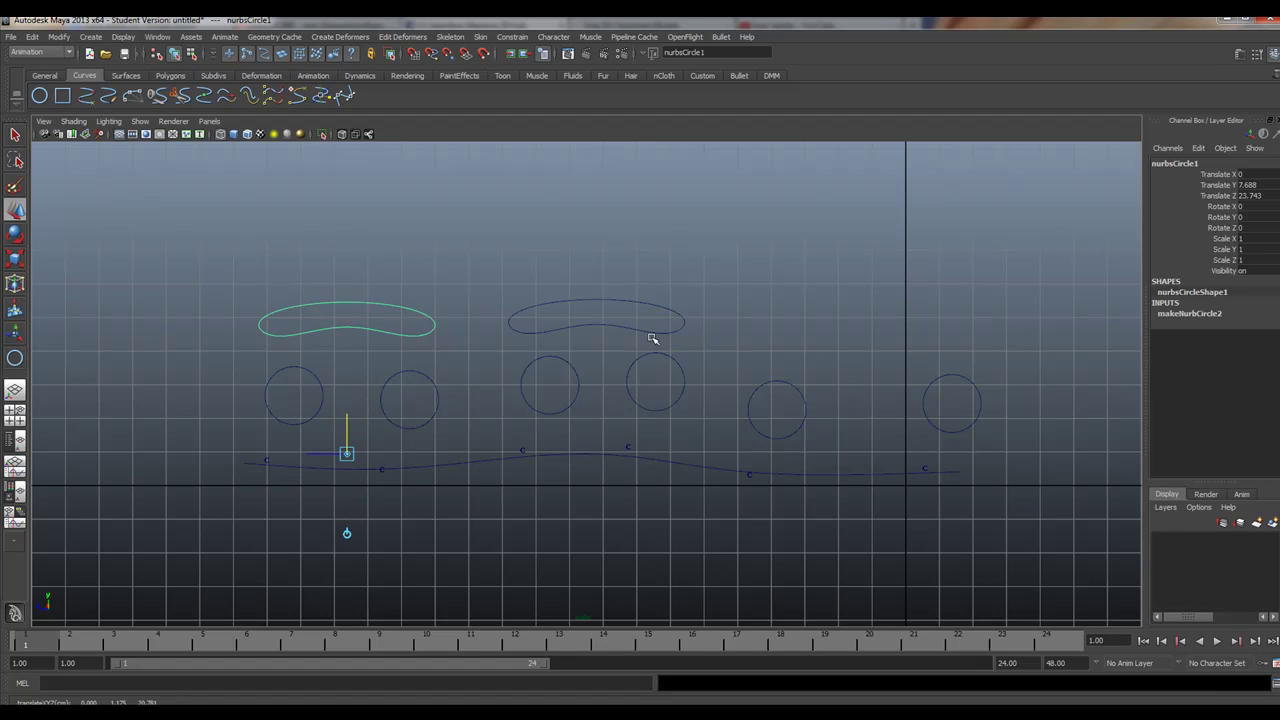
pyautogui.press('Insert')
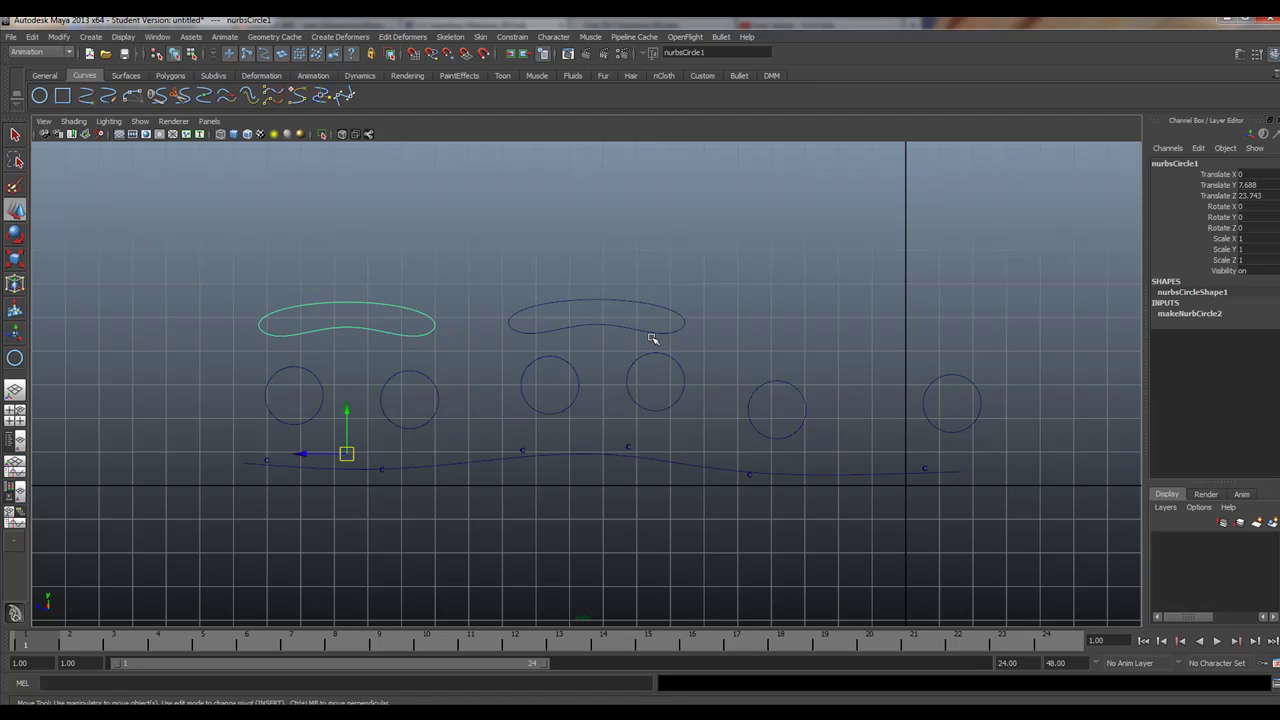
pyautogui.click(604, 300)
pyautogui.press('Insert')
pyautogui.moveTo(597, 287); pyautogui.dragTo(605, 408)
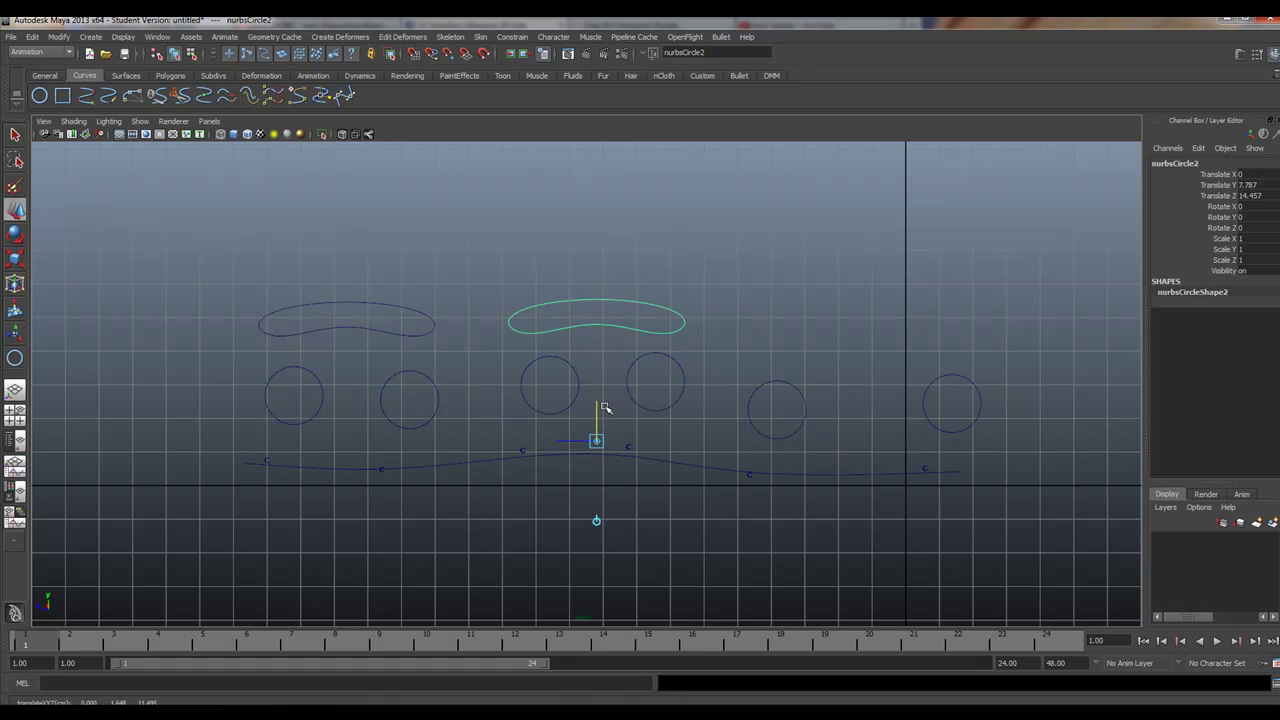
pyautogui.press('Insert')
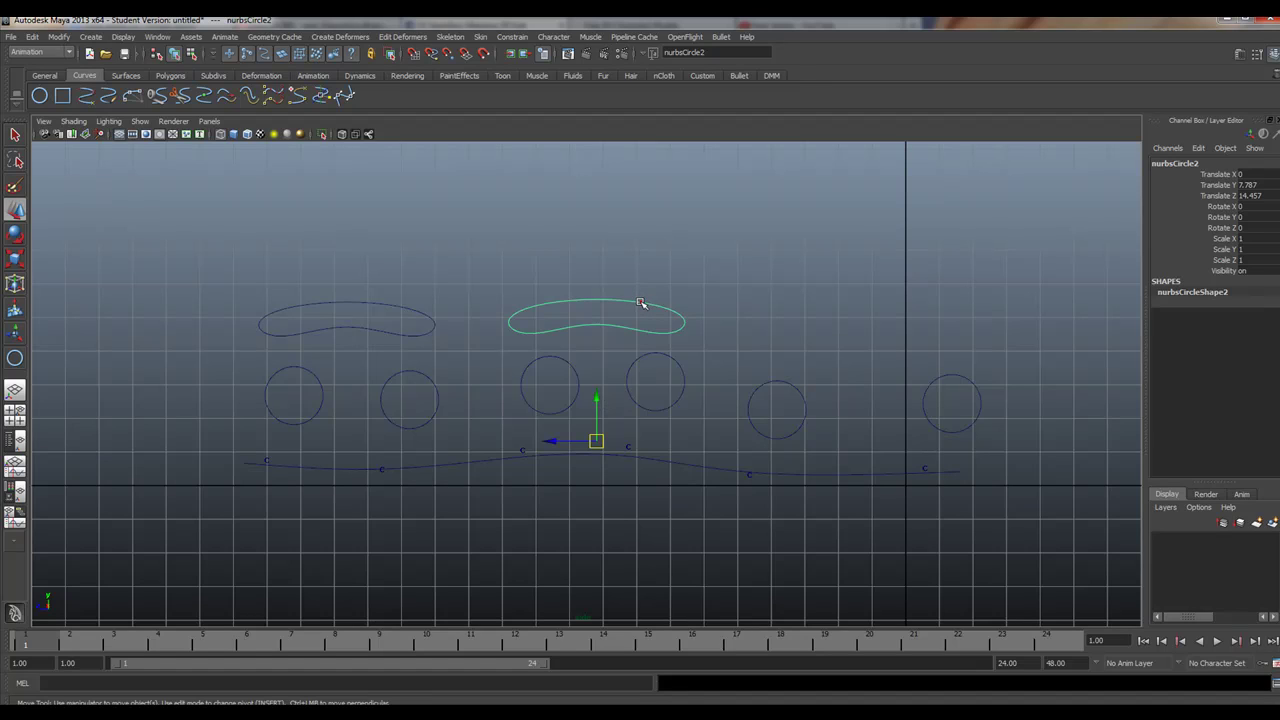
# Duplicate the second arch above the last two Spine circles, at about Y 7.2, Z 4.5, and freeze the transformations of all three arches
pyautogui.hotkey('ctrl', 'd')
pyautogui.moveTo(597, 440); pyautogui.dragTo(863, 458)
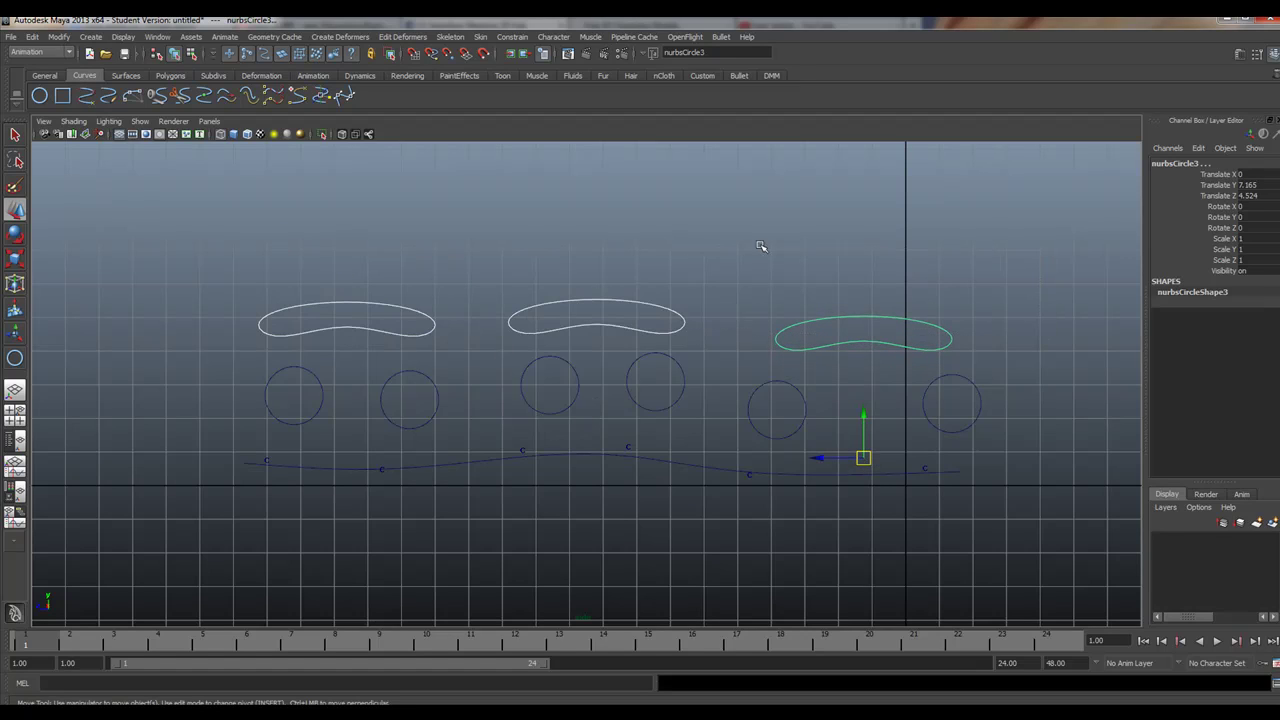
pyautogui.click(64, 38)
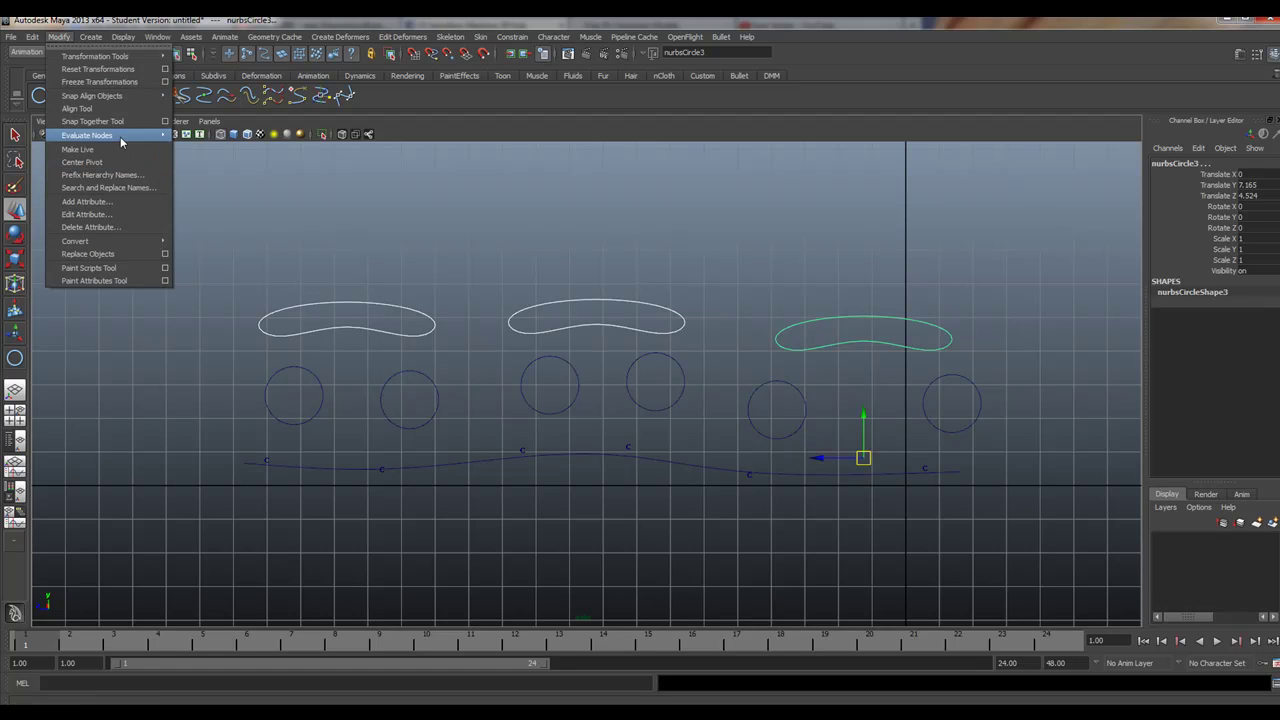
pyautogui.click(101, 83)
# Rename the three selected arched curves with the base name SpineSUPERIOR, written without a space
pyautogui.click(719, 53)
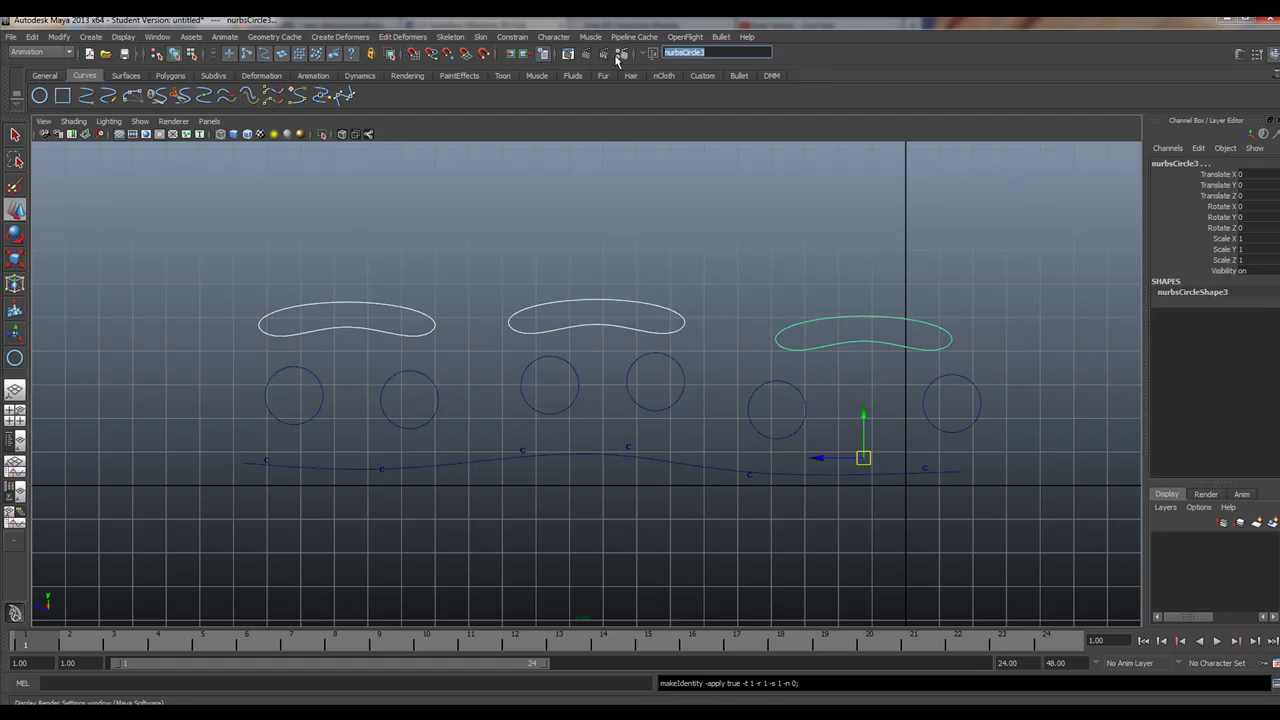
pyautogui.write('Spl')
pyautogui.press('Return')
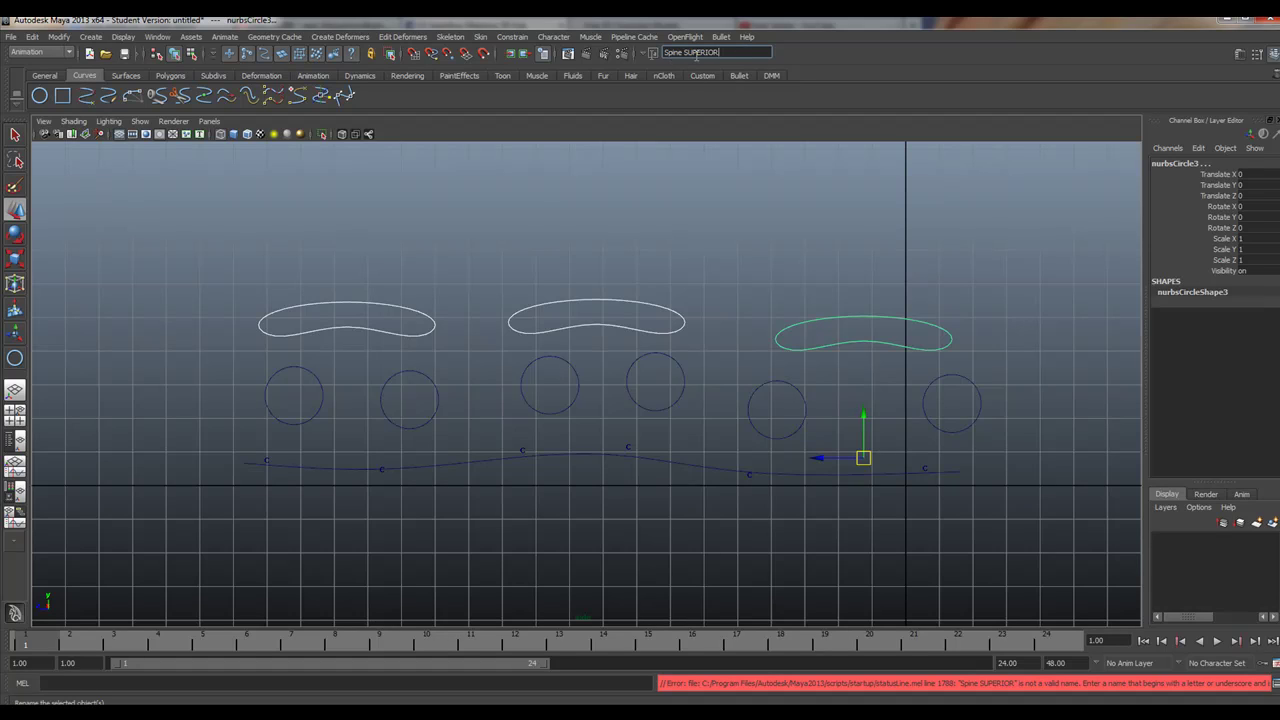
pyautogui.click(686, 52)
pyautogui.press('BackSpace')
pyautogui.press('Return')
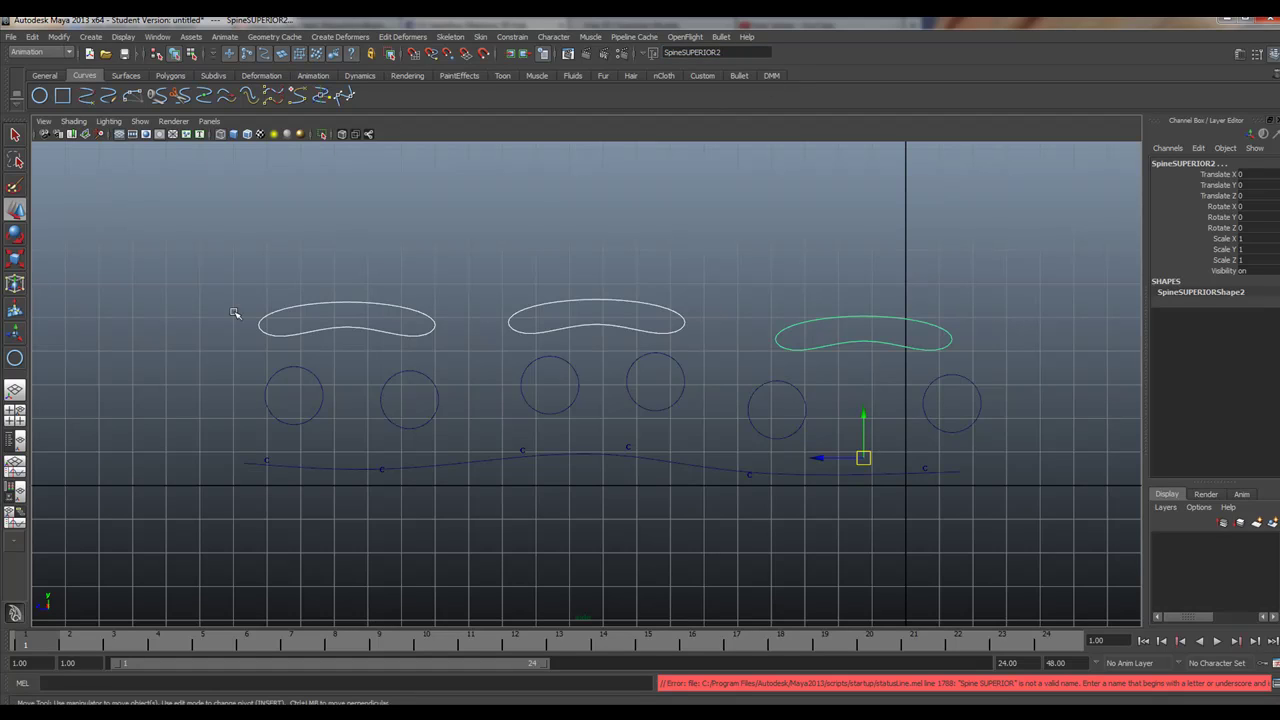
pyautogui.click(712, 246)
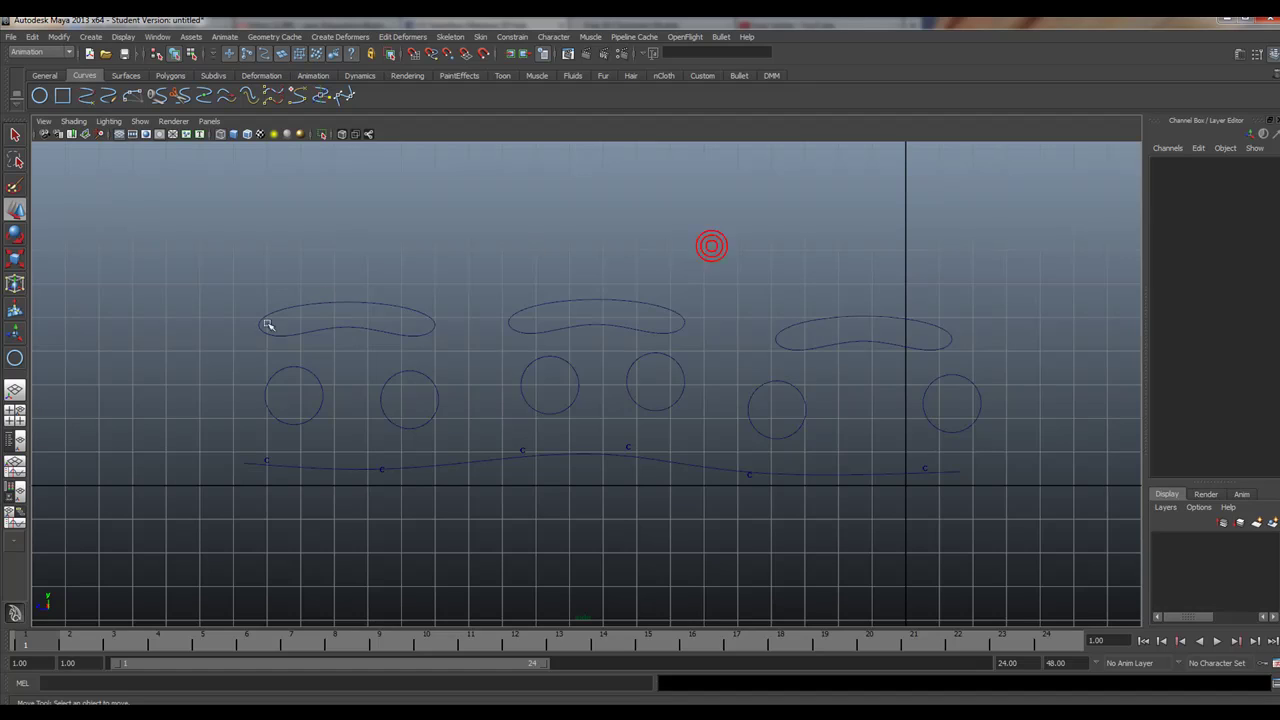
# Parent the first two Spine circles under the SpineSUPERIOR arch above them
pyautogui.click(304, 371)
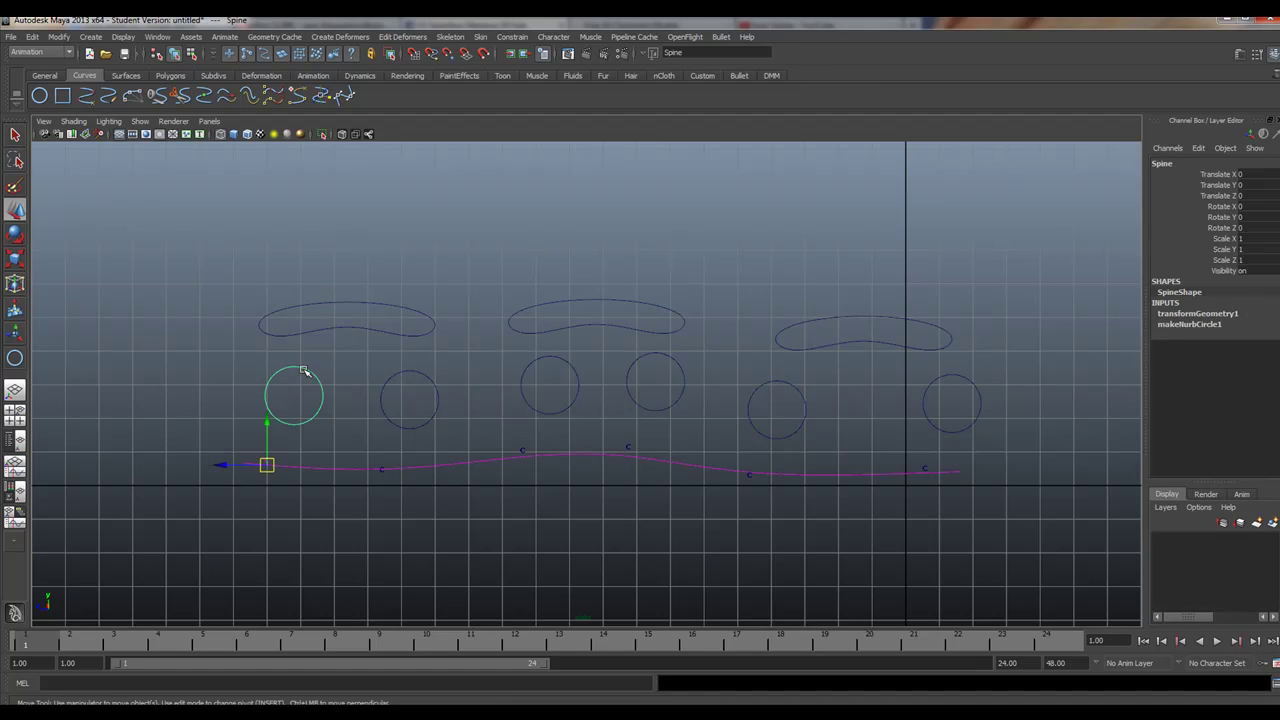
pyautogui.keyDown('shift'); pyautogui.click(395, 376); pyautogui.keyUp('shift')
pyautogui.keyDown('shift'); pyautogui.click(379, 331); pyautogui.keyUp('shift')
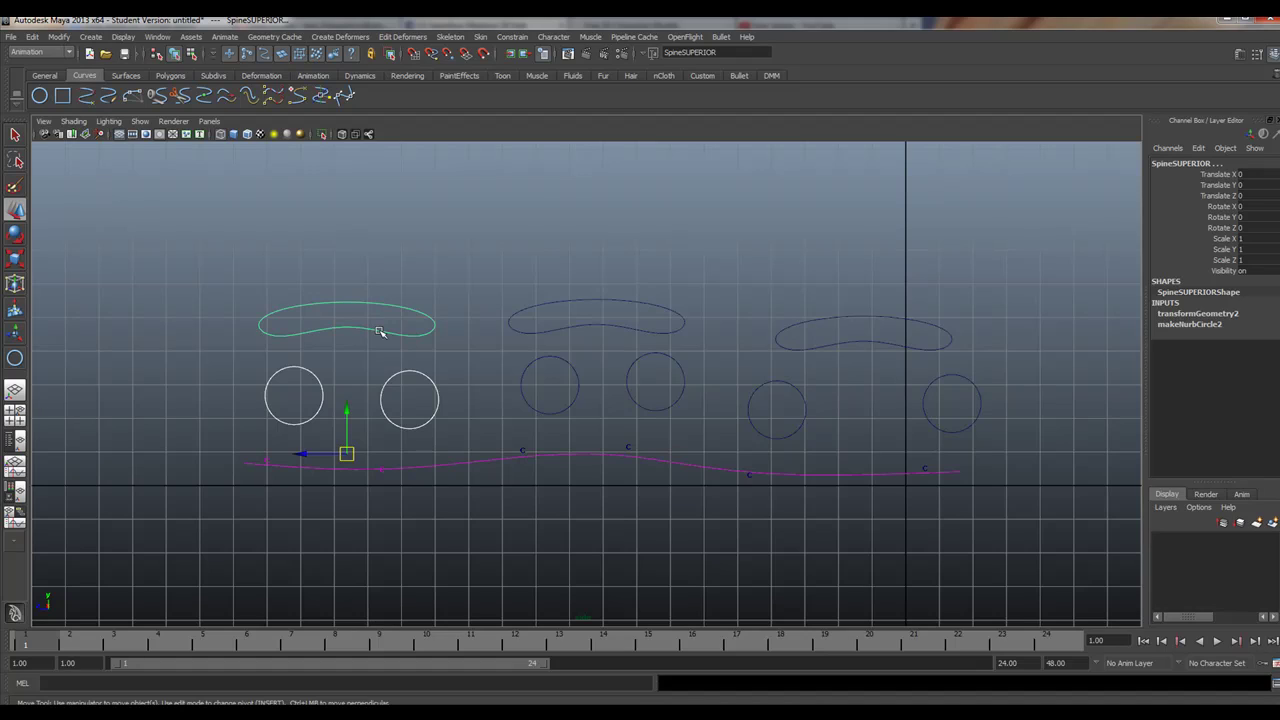
pyautogui.press('p')
# Parent the third and fourth Spine circles under the middle arch, SpineSUPERIOR1
pyautogui.click(563, 360)
pyautogui.keyDown('shift'); pyautogui.click(641, 357); pyautogui.keyUp('shift')
pyautogui.keyDown('shift'); pyautogui.click(641, 325); pyautogui.keyUp('shift')
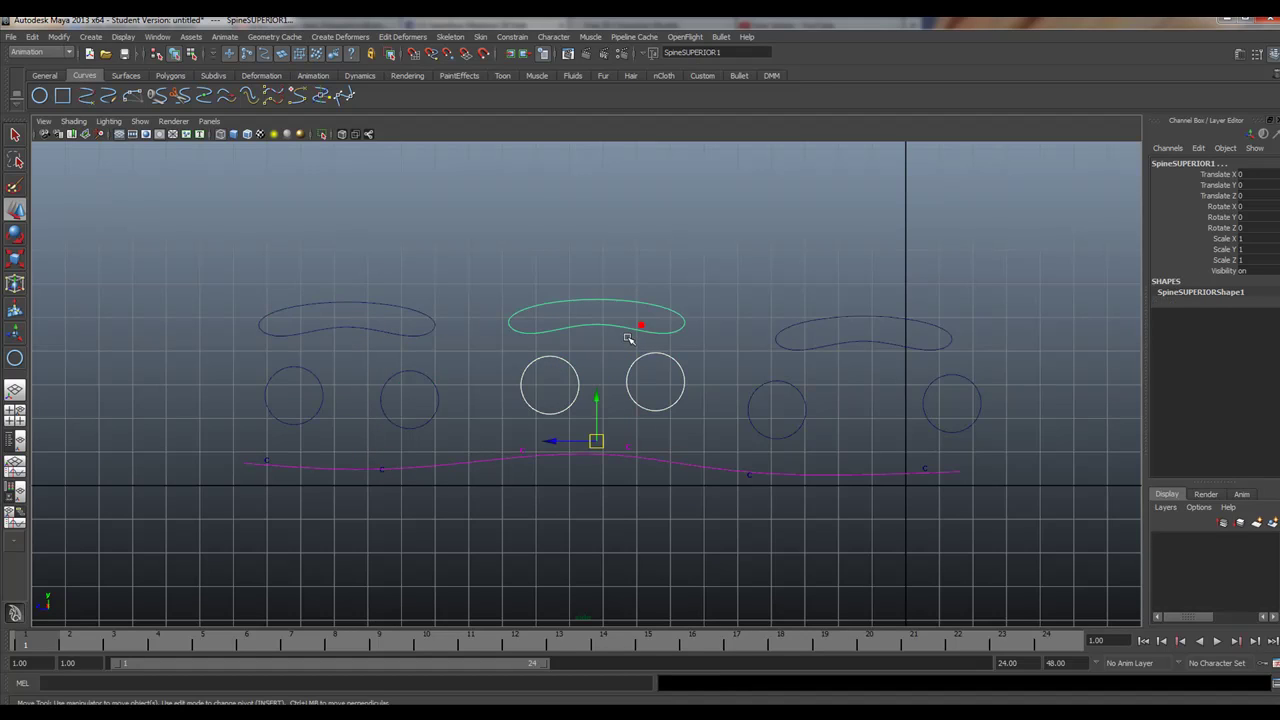
pyautogui.press('p')
# Parent the circles Spine4 and Spine5 under the arch SpineSUPERIOR2, and check the hierarchies by selecting the arches
pyautogui.moveTo(762, 370); pyautogui.dragTo(778, 393)
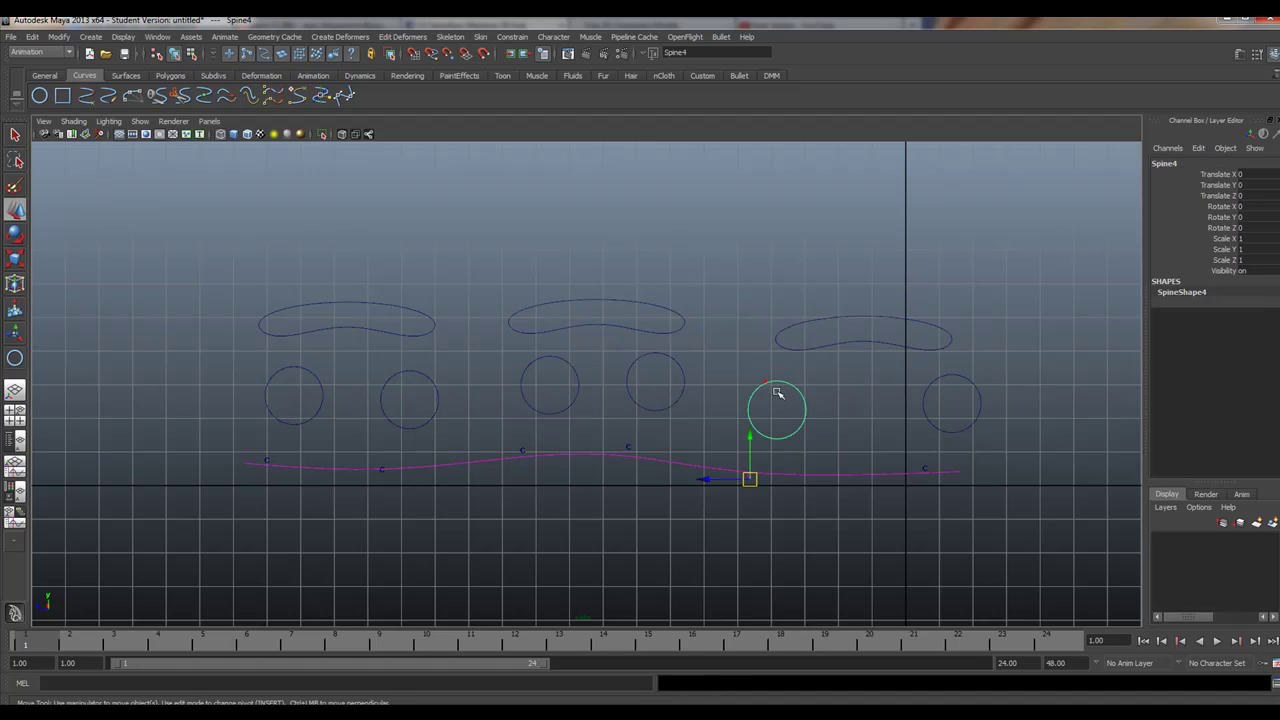
pyautogui.keyDown('shift'); pyautogui.click(943, 397); pyautogui.keyUp('shift')
pyautogui.keyDown('shift'); pyautogui.click(866, 347); pyautogui.keyUp('shift')
pyautogui.press('p')
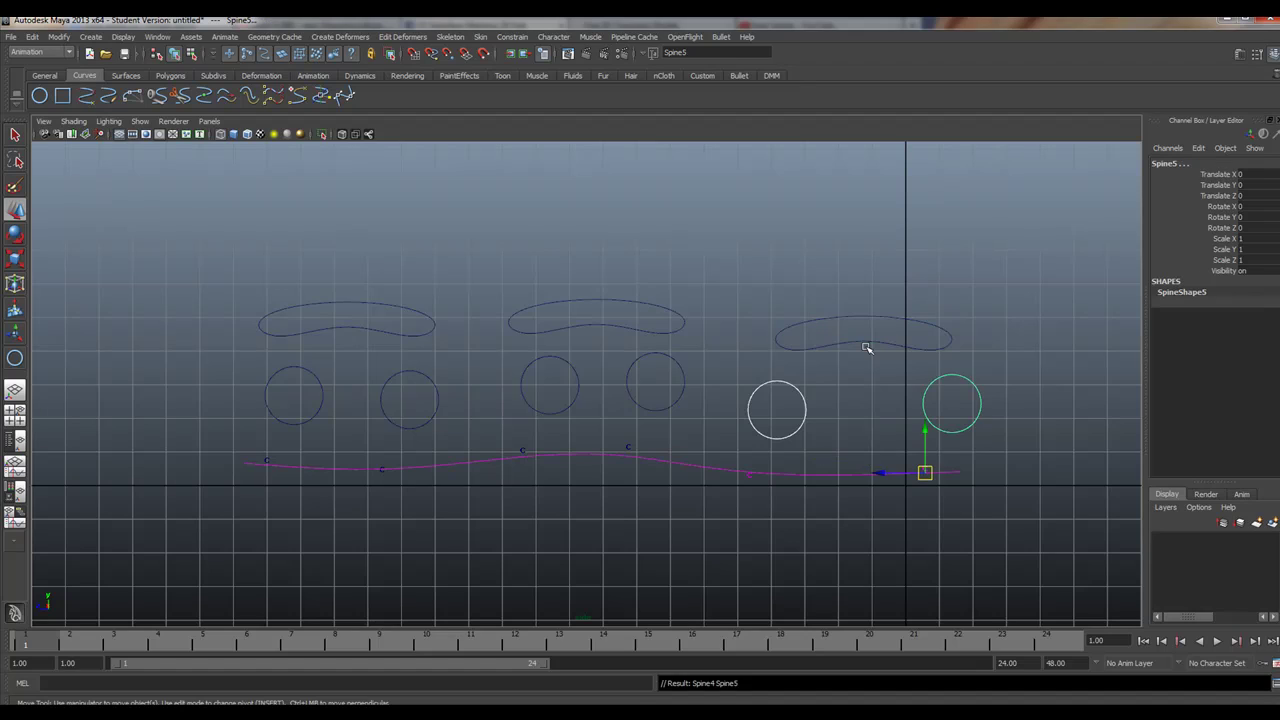
pyautogui.keyDown('shift'); pyautogui.click(873, 351); pyautogui.keyUp('shift')
pyautogui.click(628, 326)
pyautogui.click(350, 335)
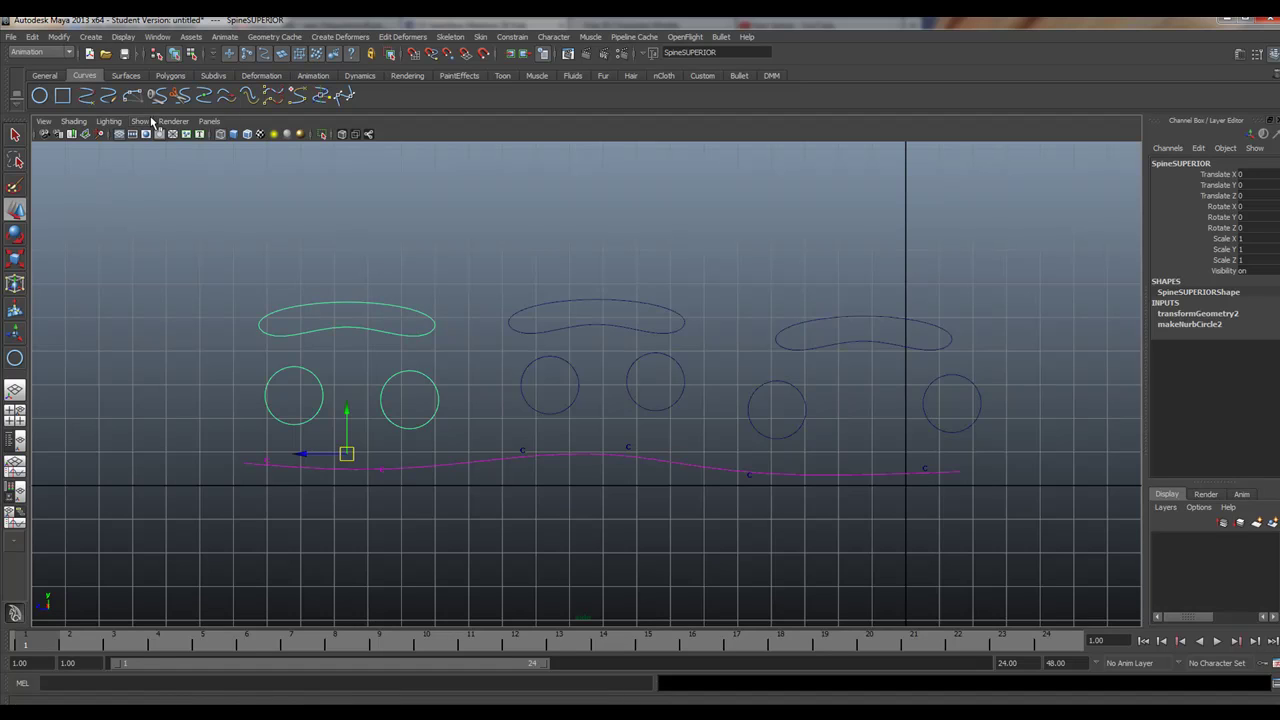
# Show the joints and IK handles in the viewport
pyautogui.click(140, 121)
pyautogui.click(171, 274)
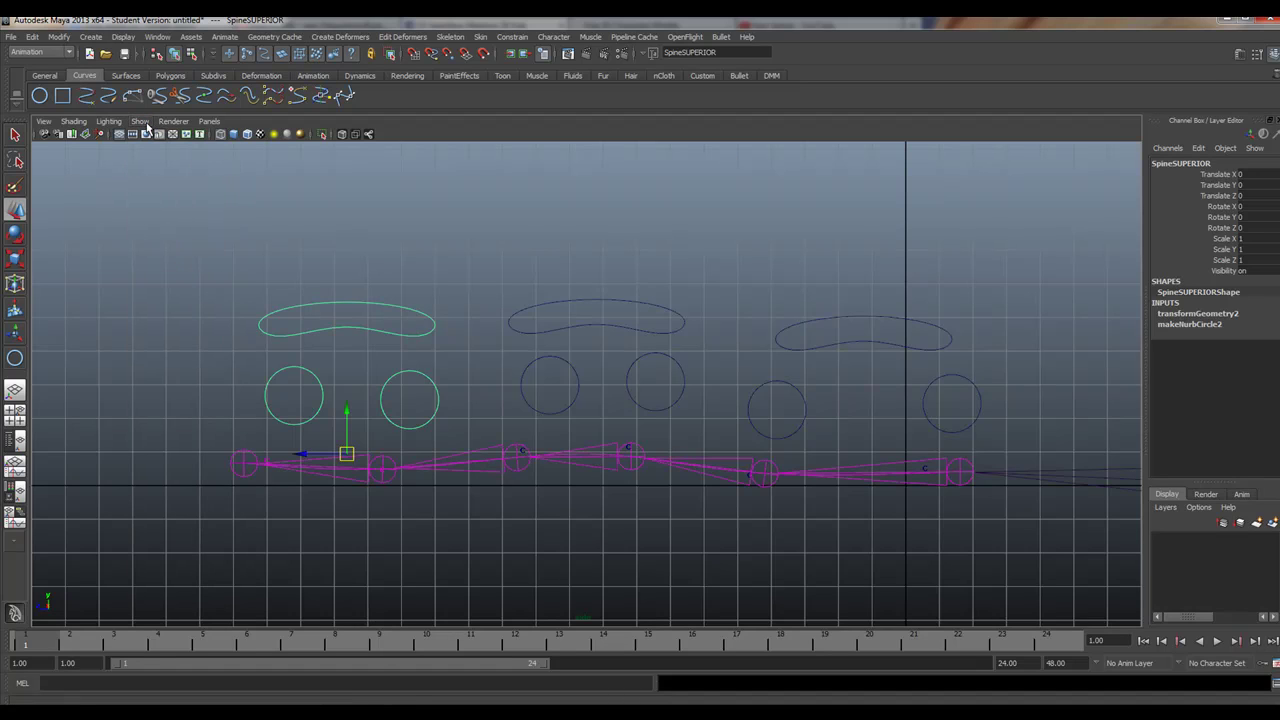
pyautogui.click(140, 121)
pyautogui.click(190, 287)
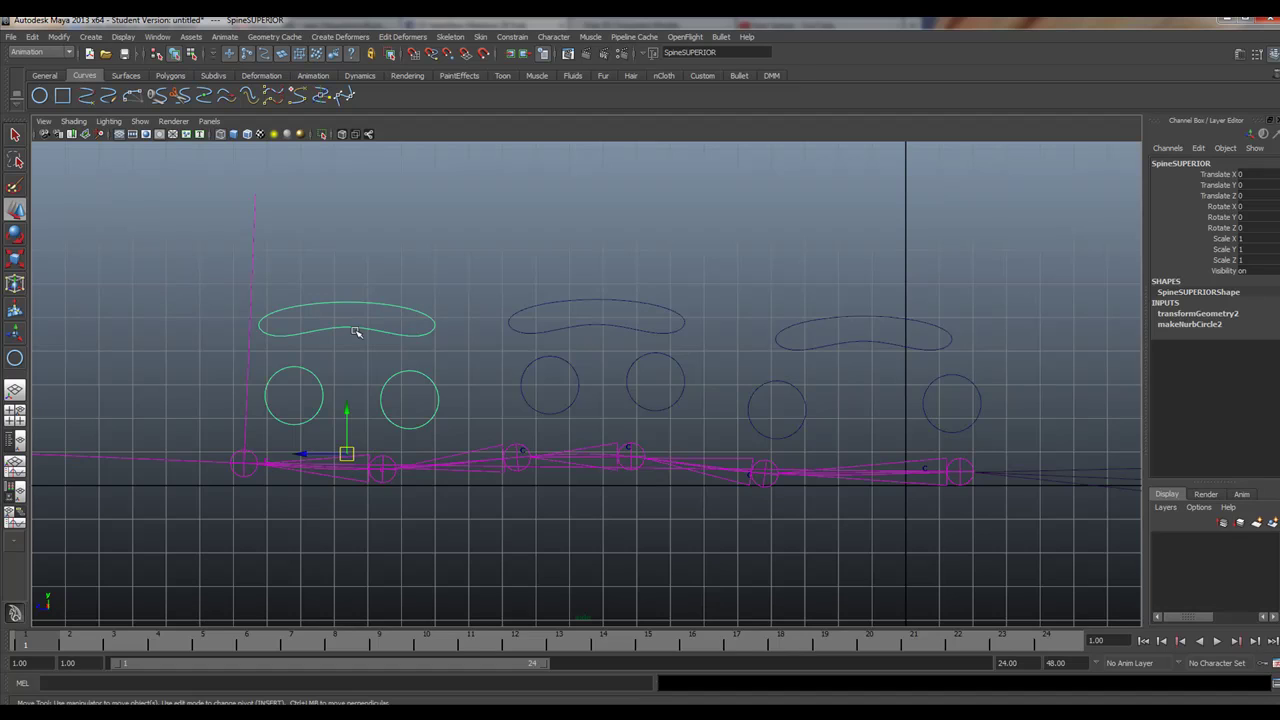
# Test the spine by moving the first two Spine circles individually and their parent arch to about Y 3.2, Z 0.7
pyautogui.click(305, 379)
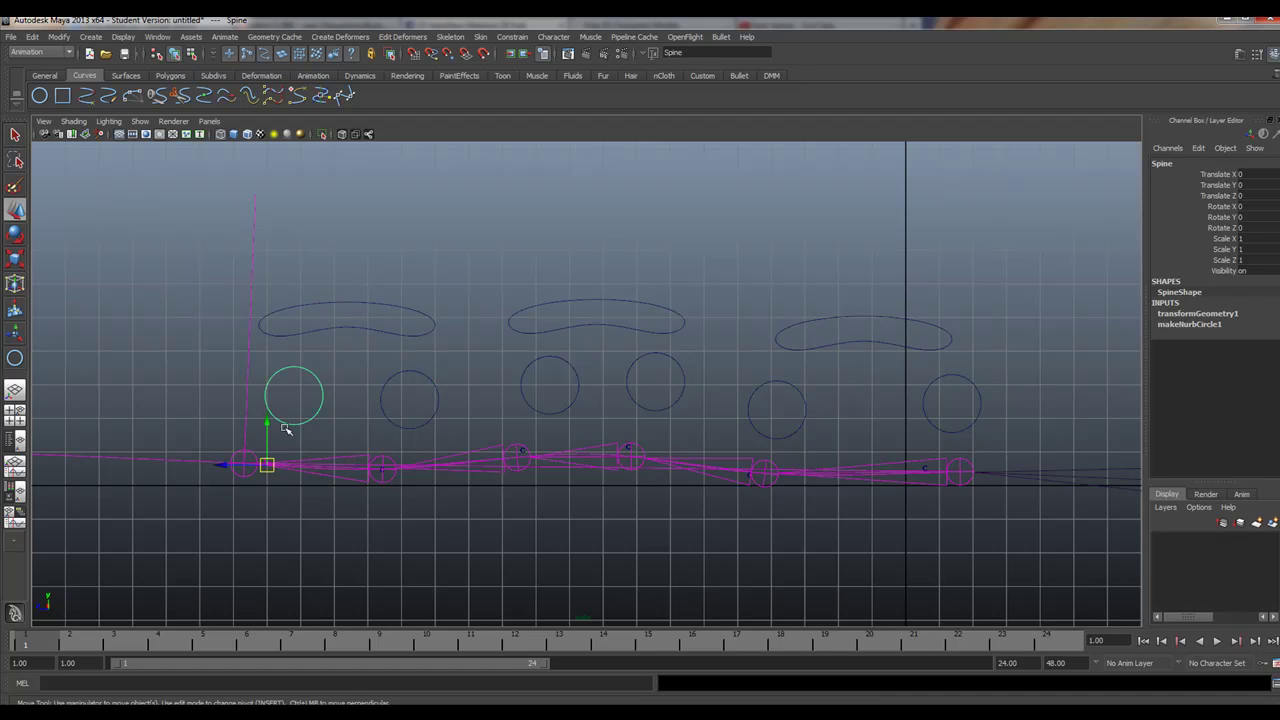
pyautogui.moveTo(281, 464); pyautogui.dragTo(340, 582)
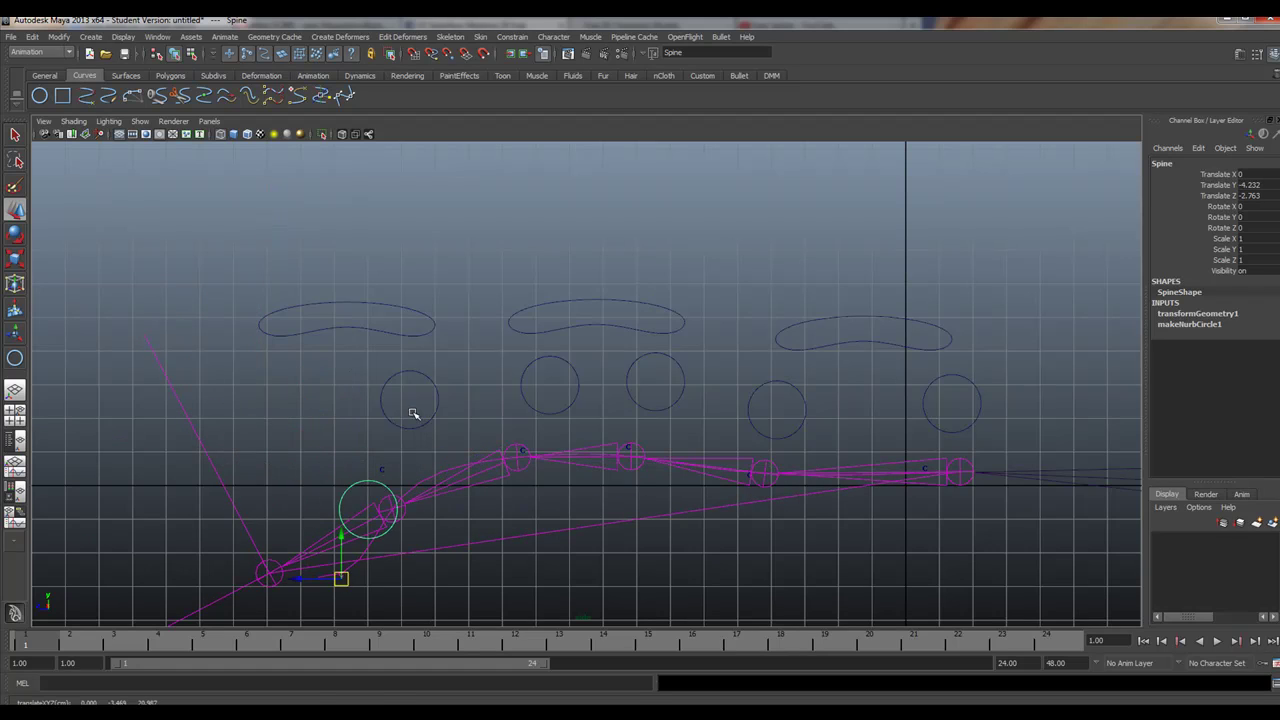
pyautogui.click(407, 432)
pyautogui.moveTo(382, 468); pyautogui.dragTo(439, 475)
pyautogui.click(351, 332)
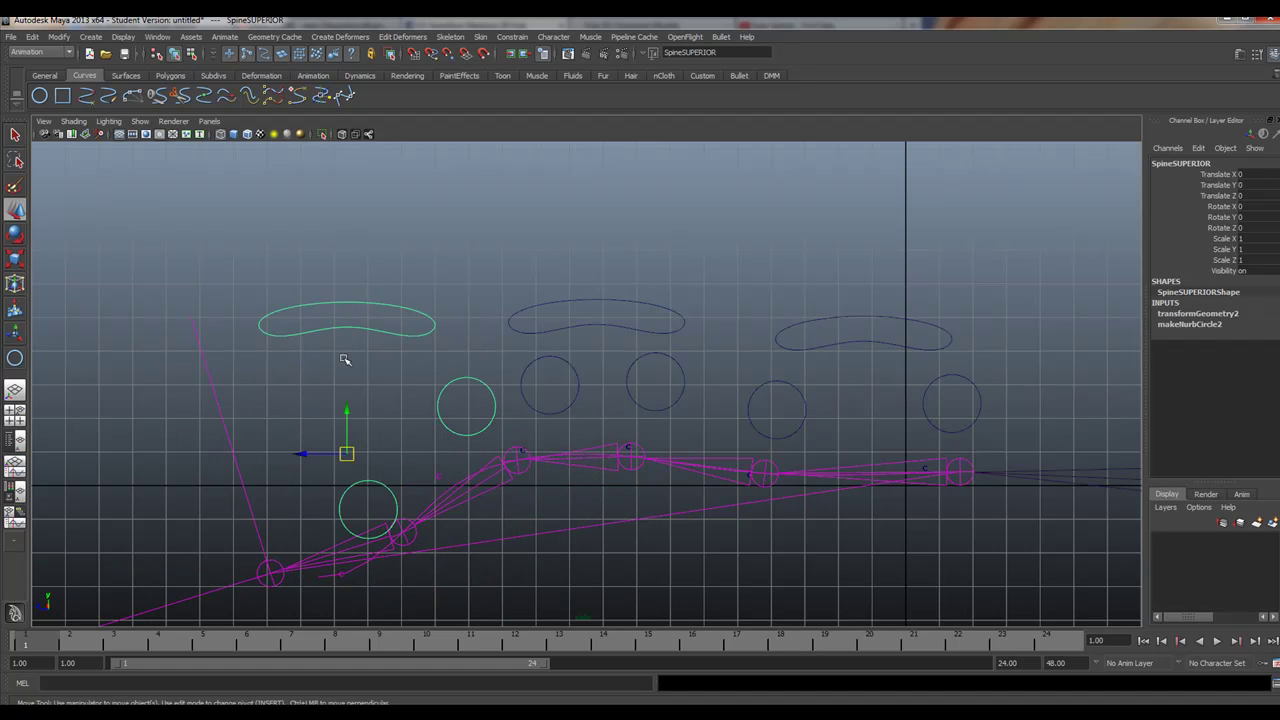
pyautogui.moveTo(346, 453); pyautogui.dragTo(328, 368)
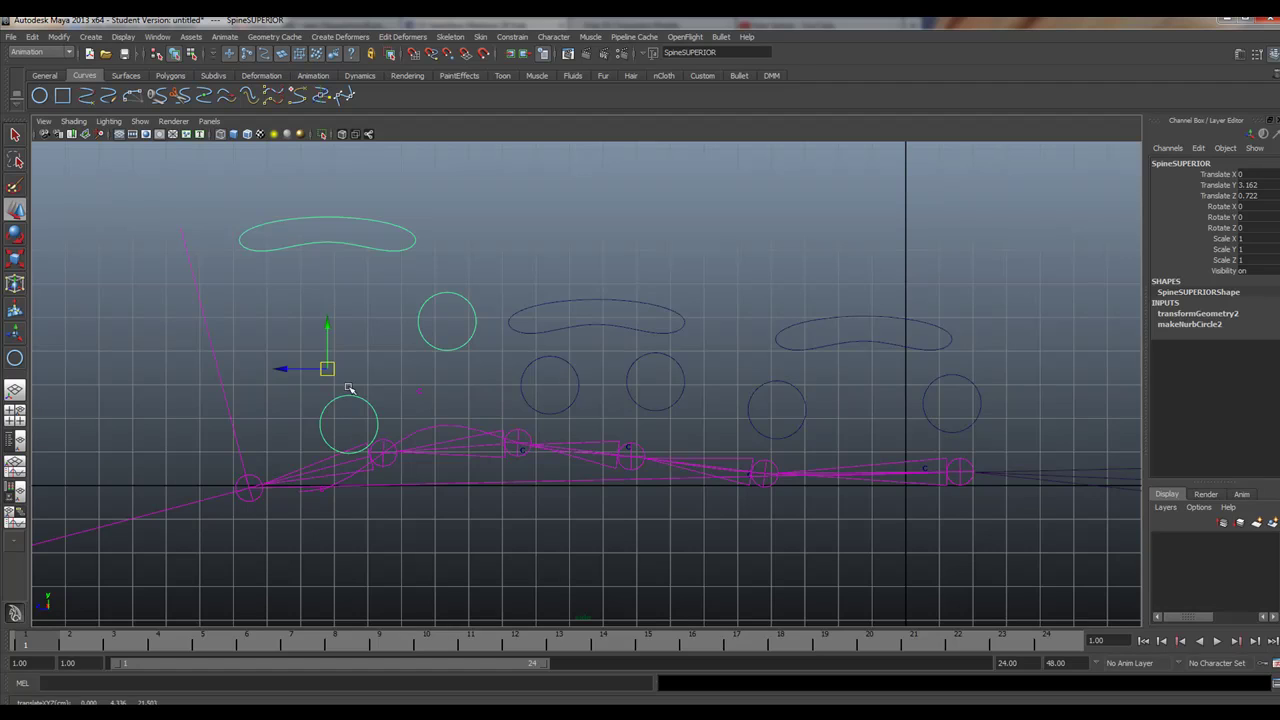
# Move the first Spine circle once more, and reset Translate Y and Z to 0 on it and on its parent arch
pyautogui.click(330, 412)
pyautogui.moveTo(323, 491); pyautogui.dragTo(281, 398)
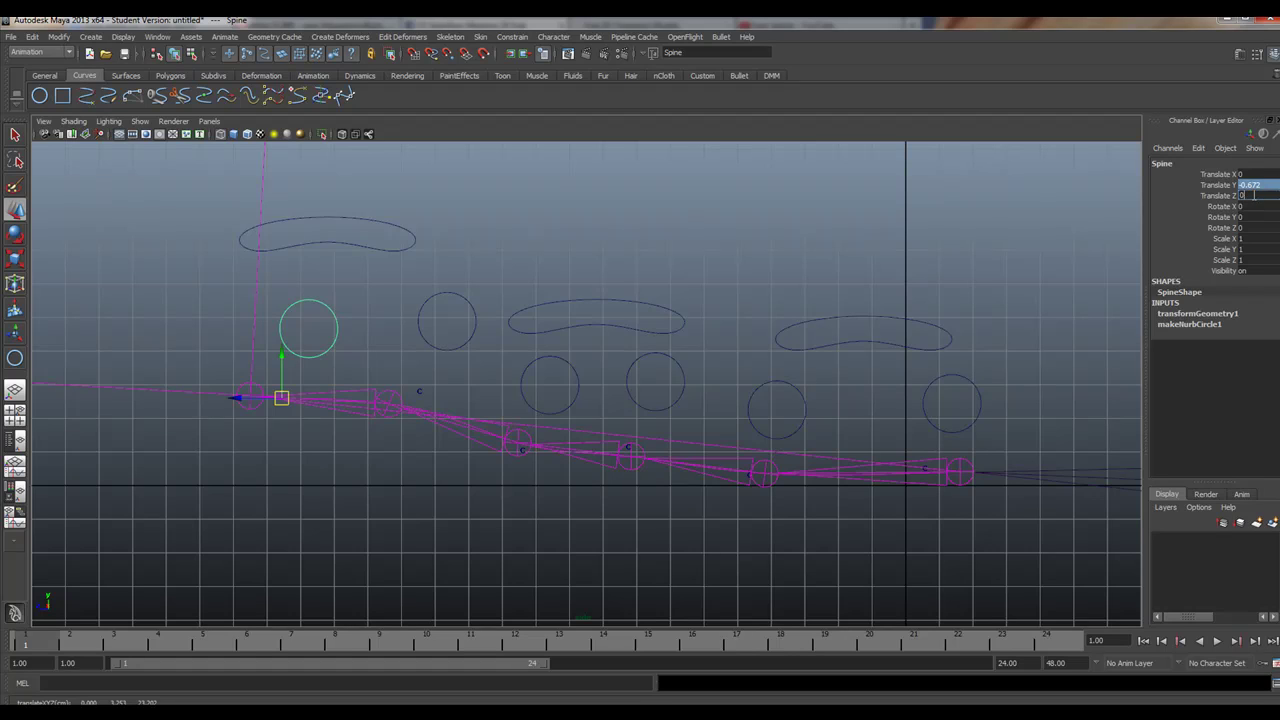
pyautogui.write('0')
pyautogui.press('Return')
pyautogui.click(388, 225)
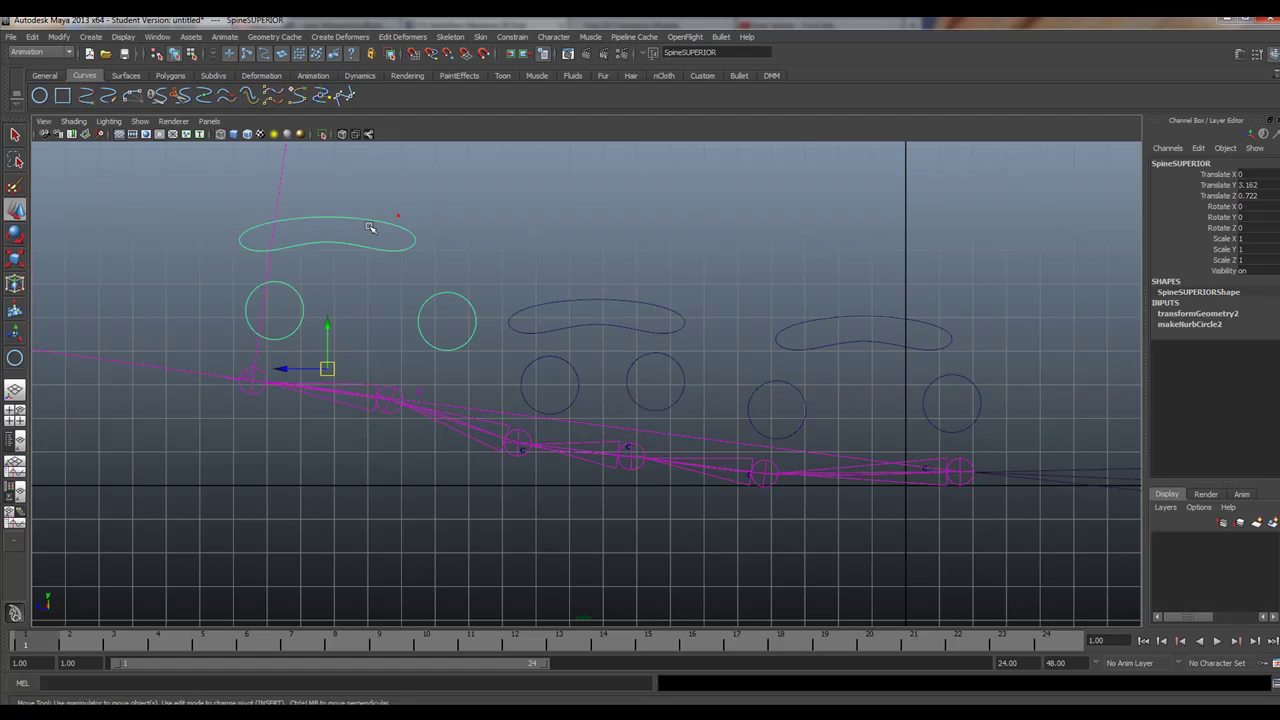
pyautogui.doubleClick(1250, 195)
pyautogui.doubleClick(1252, 186)
pyautogui.write('0')
pyautogui.press('Return')
# Select the middle and last arches and their Spine circles in turn to check what each control holds
pyautogui.click(571, 310)
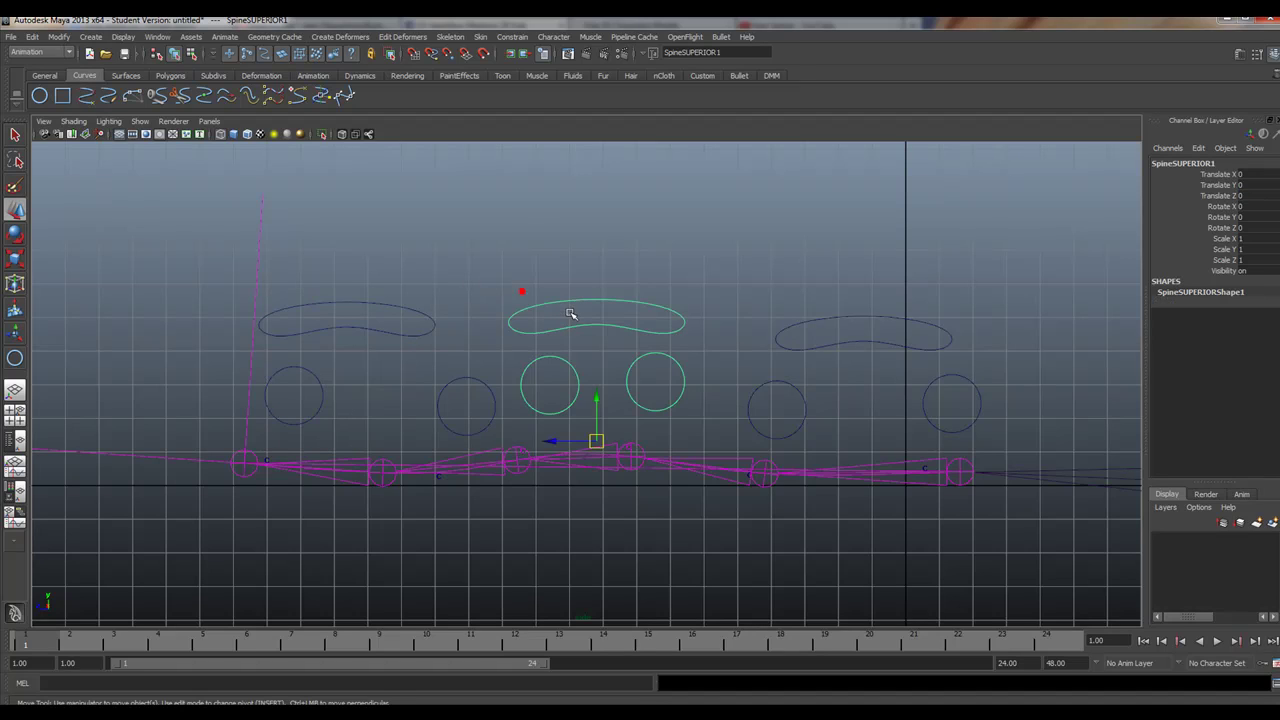
pyautogui.click(551, 366)
pyautogui.click(660, 369)
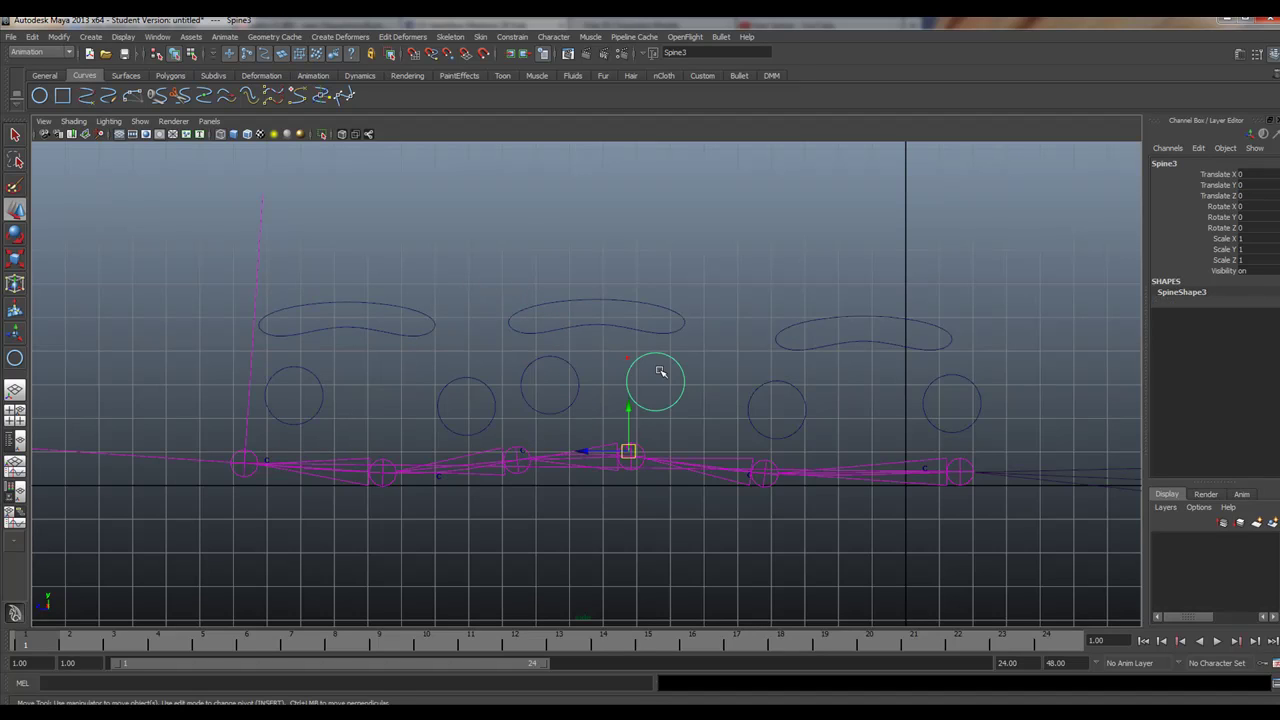
pyautogui.click(756, 388)
pyautogui.keyDown('shift'); pyautogui.click(828, 337); pyautogui.keyUp('shift')
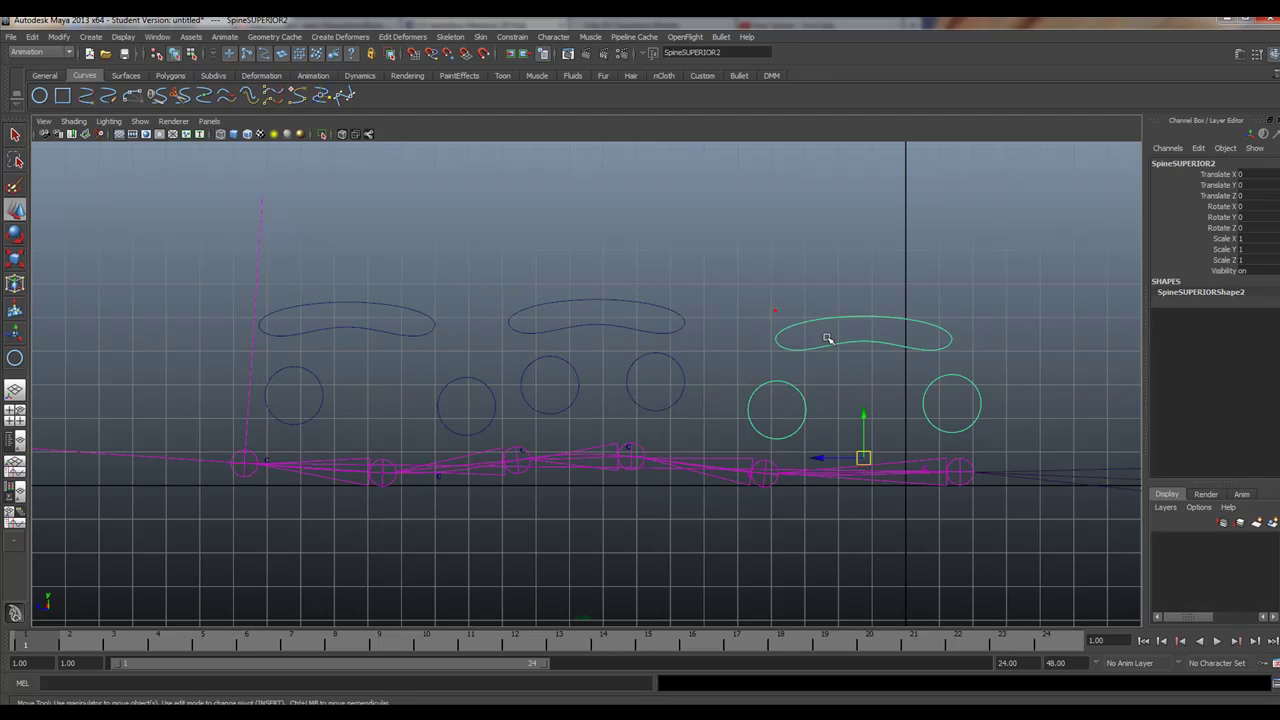
pyautogui.click(957, 380)
# Draw a large NURBS circle below the front of the spine chain, at about Y -3, Z 21.5
pyautogui.keyDown('alt'); pyautogui.moveTo(957, 380); pyautogui.dragTo(594, 375, button='right'); pyautogui.keyUp('alt')
pyautogui.scroll(-4, 594, 375)
pyautogui.scroll(6, 586, 366)
pyautogui.scroll(-7, 586, 371)
pyautogui.scroll(4, 572, 357)
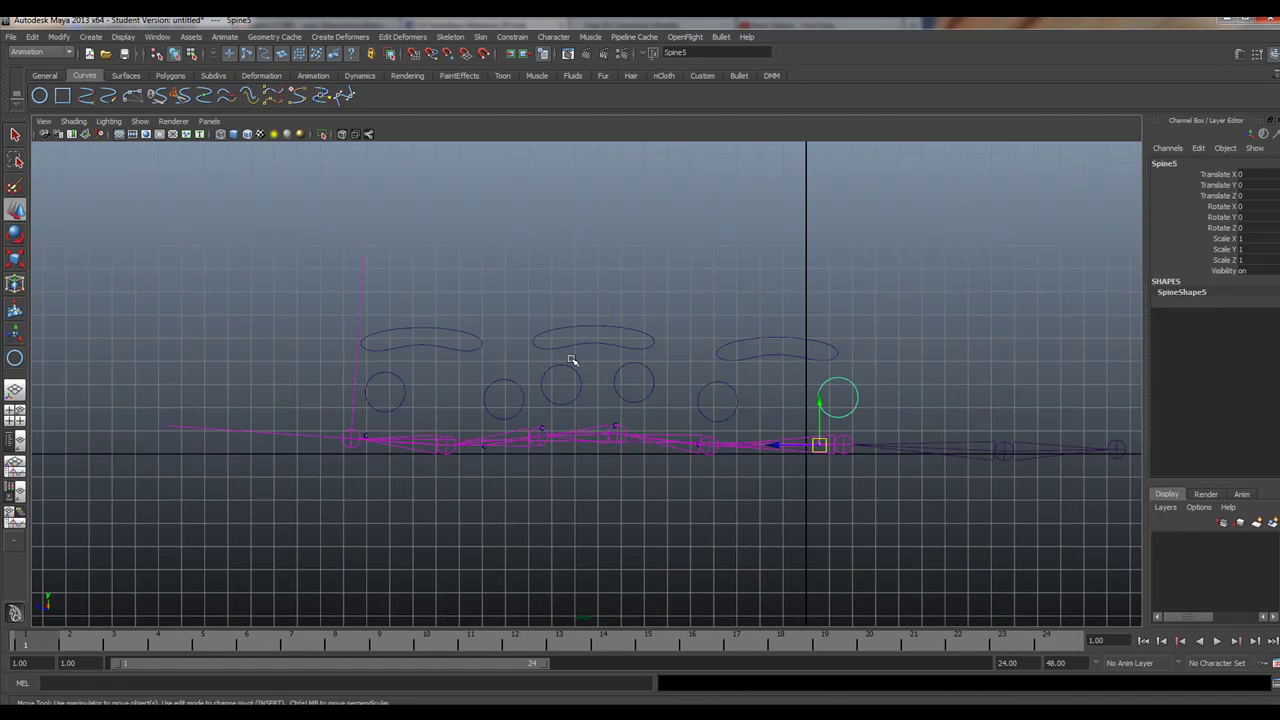
pyautogui.keyDown('alt'); pyautogui.moveTo(578, 361); pyautogui.dragTo(366, 354, button='middle'); pyautogui.keyUp('alt')
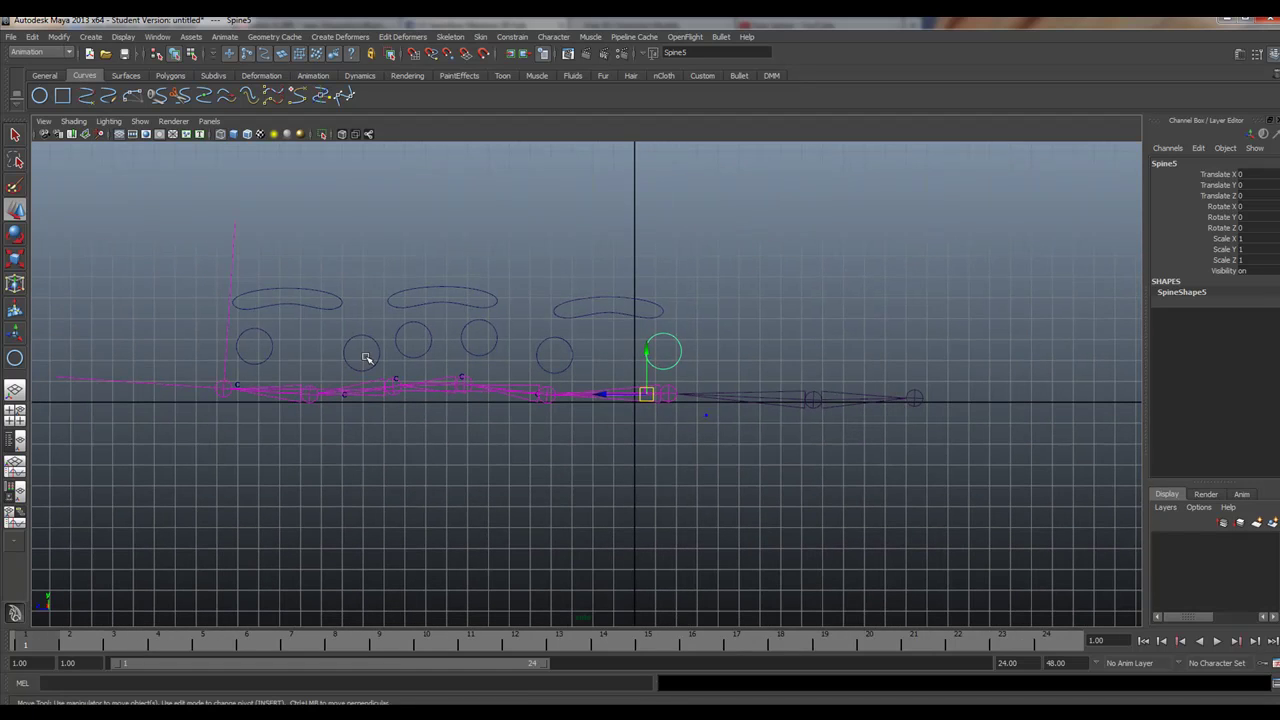
pyautogui.click(15, 360)
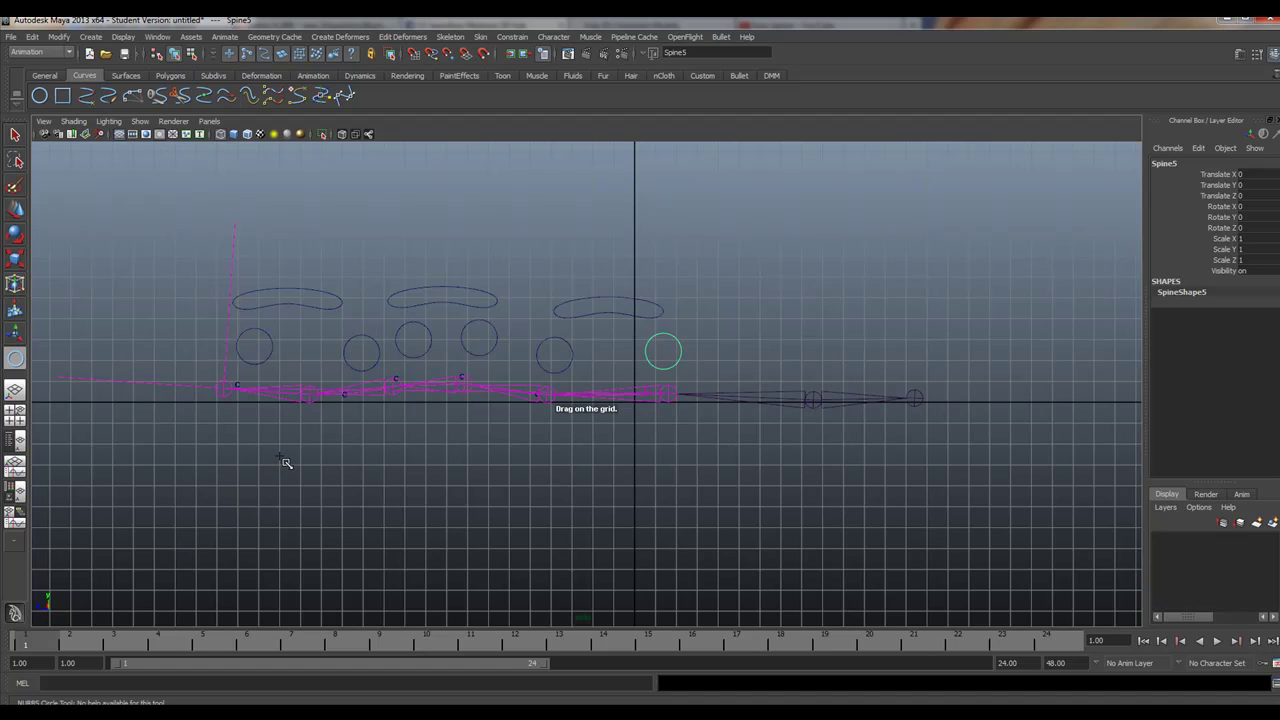
pyautogui.moveTo(278, 453); pyautogui.dragTo(362, 469)
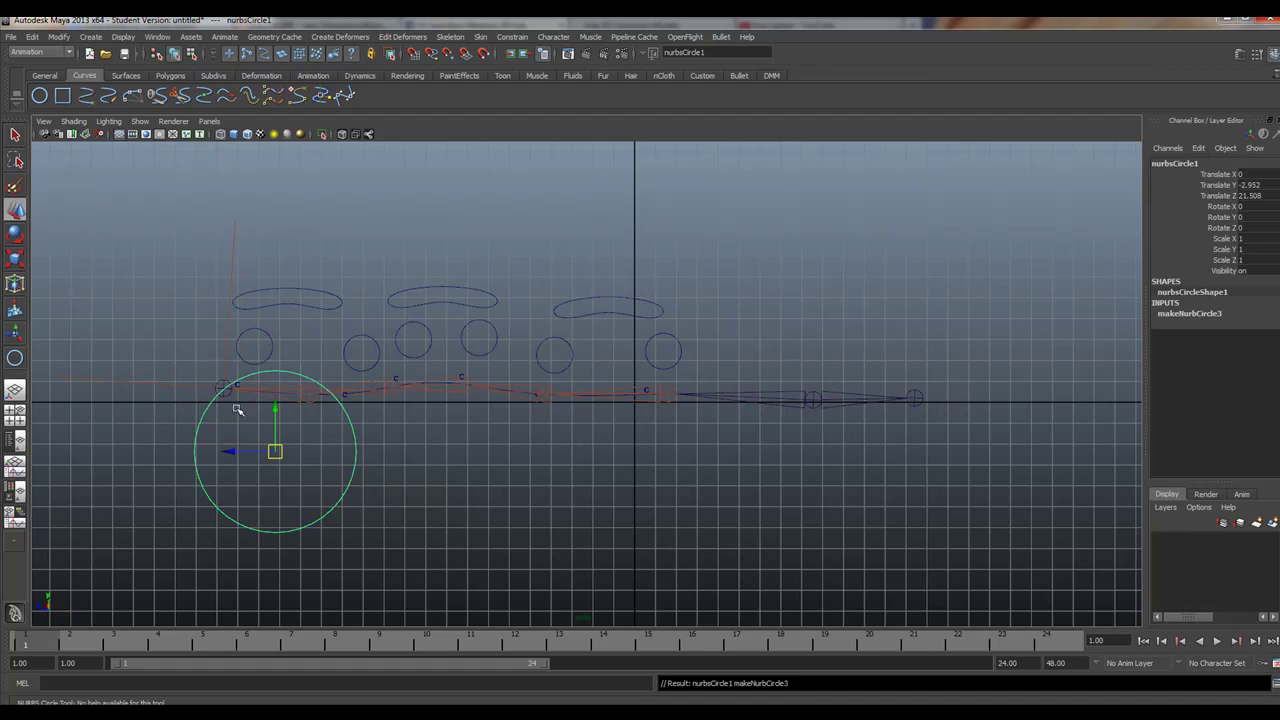
# Scale the large circle to X 3.09, Y 0.446, Z 3.09 beneath the spine at about Y -4.4, Z 8.6, and freeze its transformations
pyautogui.click(18, 258)
pyautogui.moveTo(275, 392); pyautogui.dragTo(676, 492)
pyautogui.press('w')
pyautogui.press('r')
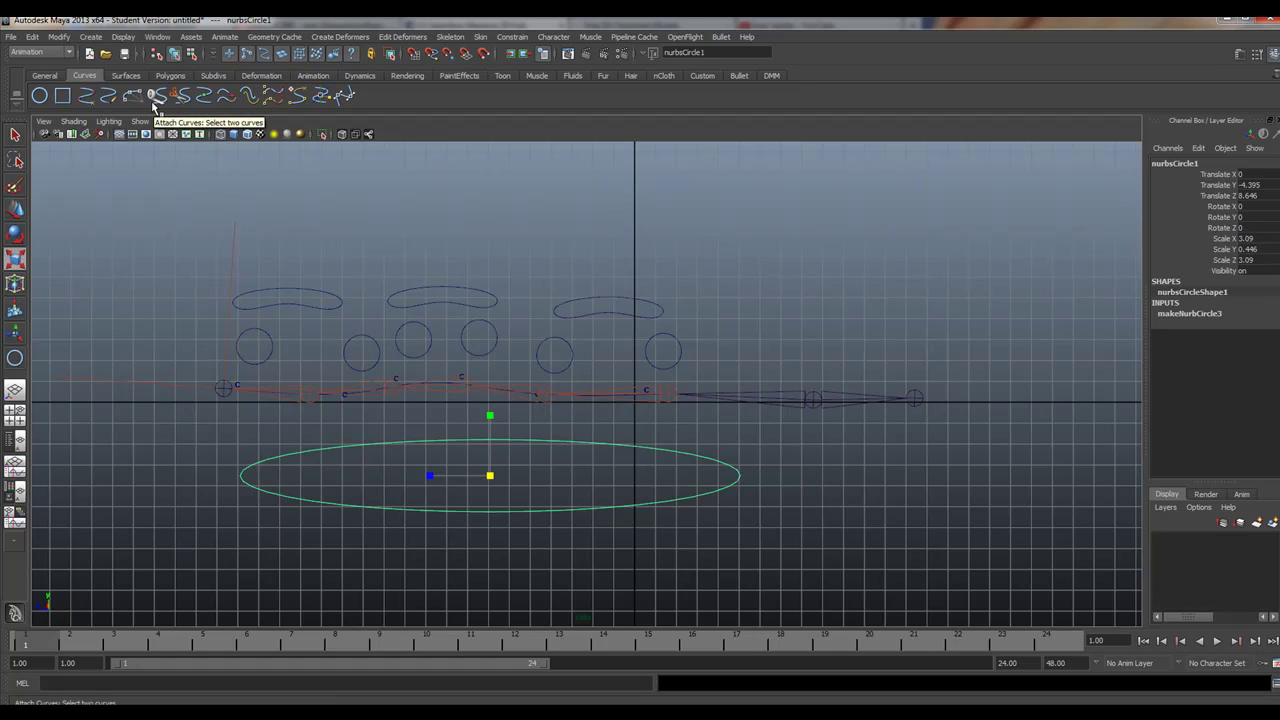
pyautogui.click(56, 37)
pyautogui.click(80, 82)
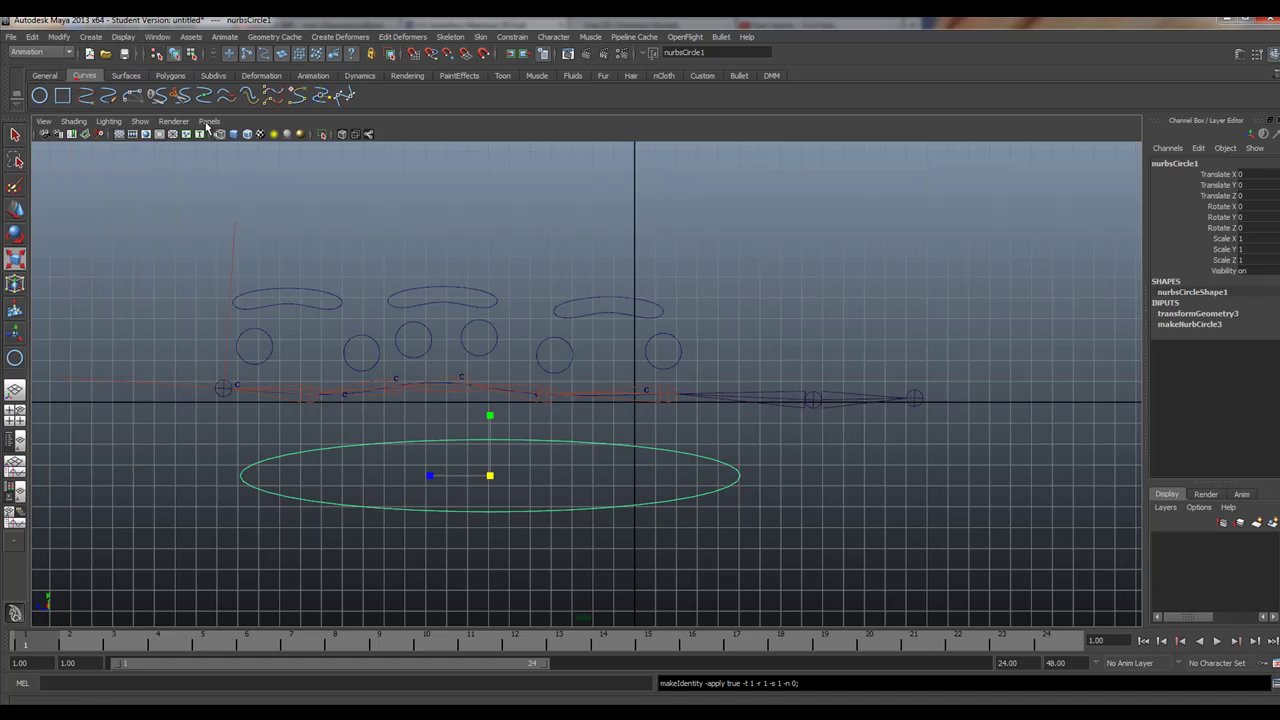
# Rename the large NURBS circle as main and delete its construction history
pyautogui.click(1187, 163)
pyautogui.write('ma')
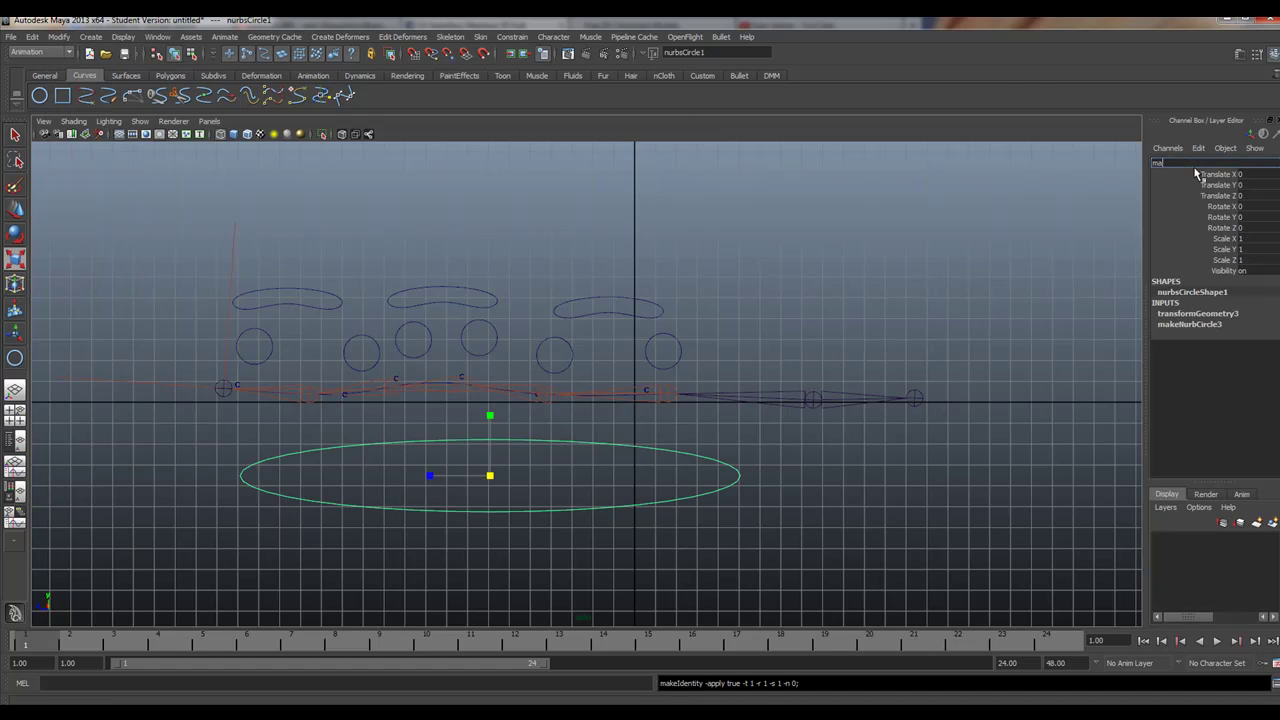
pyautogui.write('in')
pyautogui.press('Return')
pyautogui.click(32, 36)
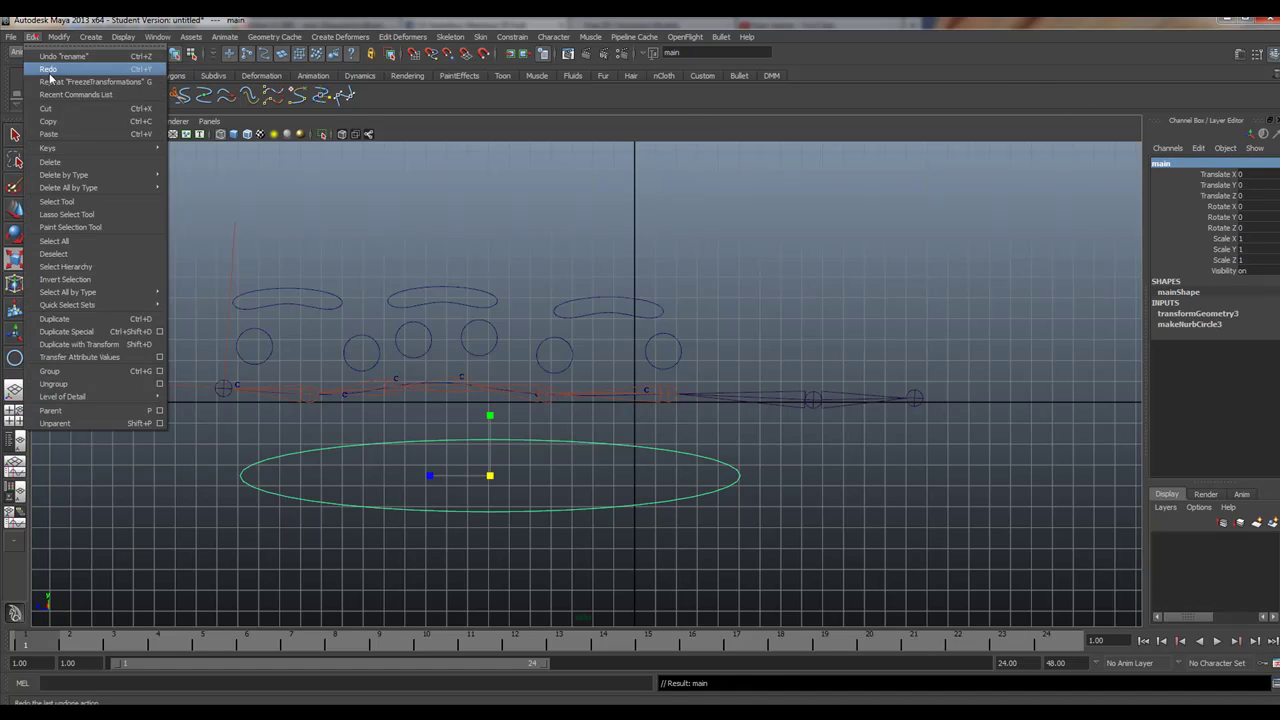
pyautogui.moveTo(127, 176)
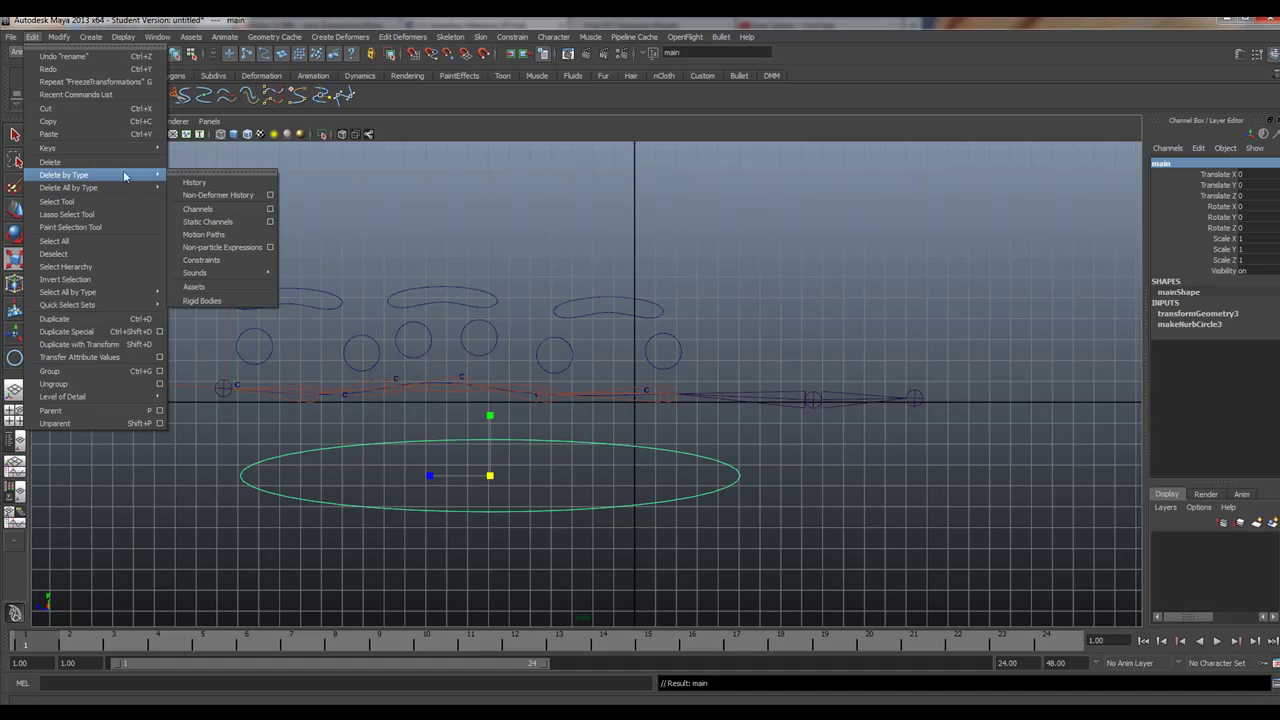
pyautogui.click(195, 183)
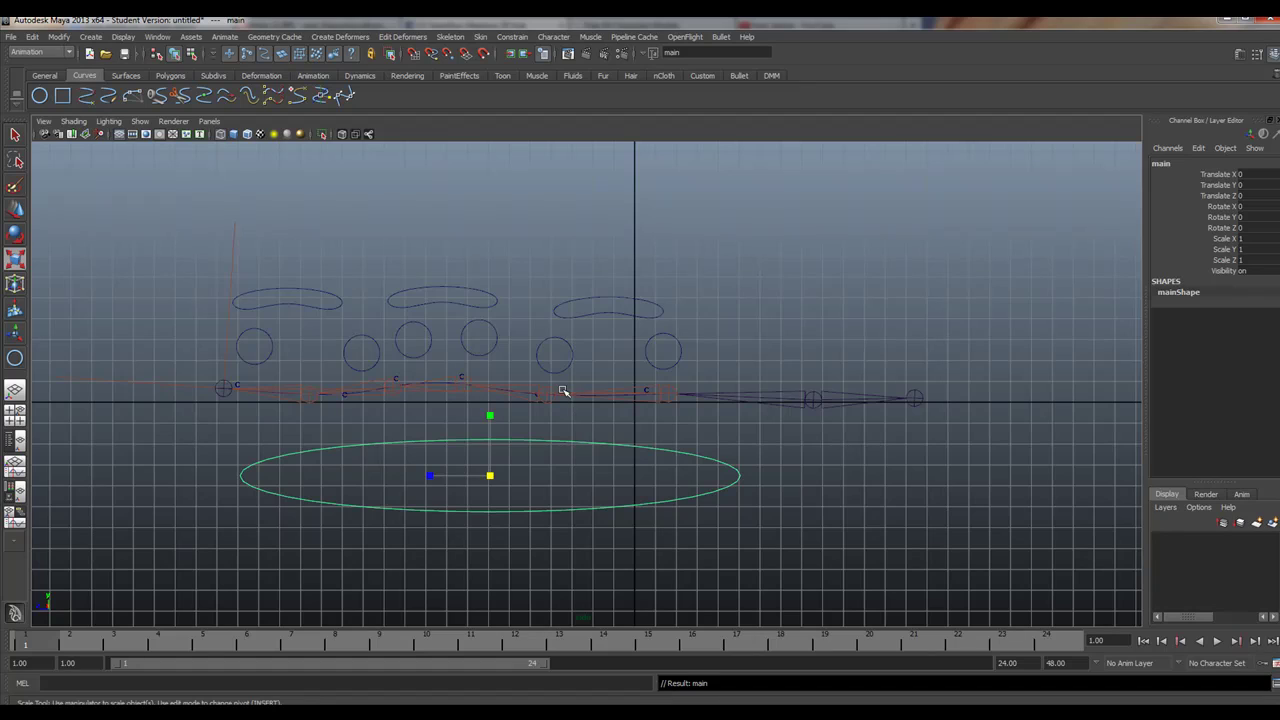
# Parent the root joint of the spine chain and all three SpineSUPERIOR arches under the main control
pyautogui.click(815, 402)
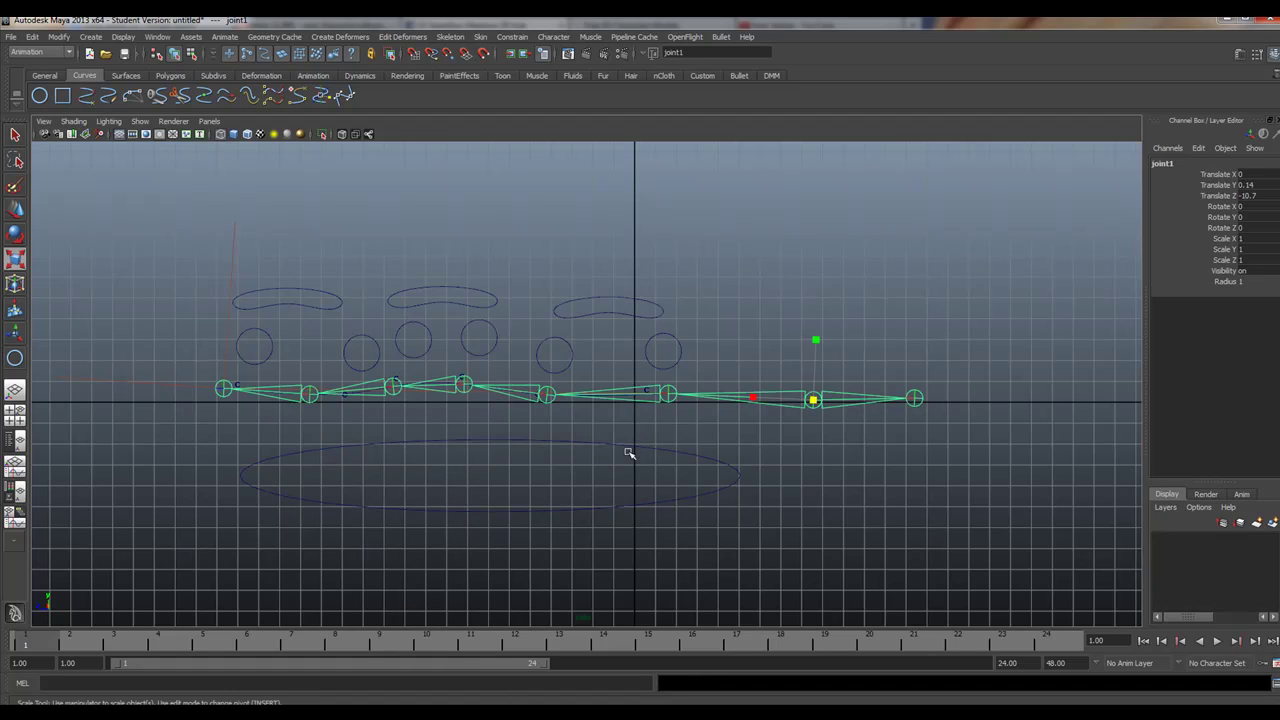
pyautogui.click(625, 300)
pyautogui.keyDown('shift'); pyautogui.click(413, 290); pyautogui.keyUp('shift')
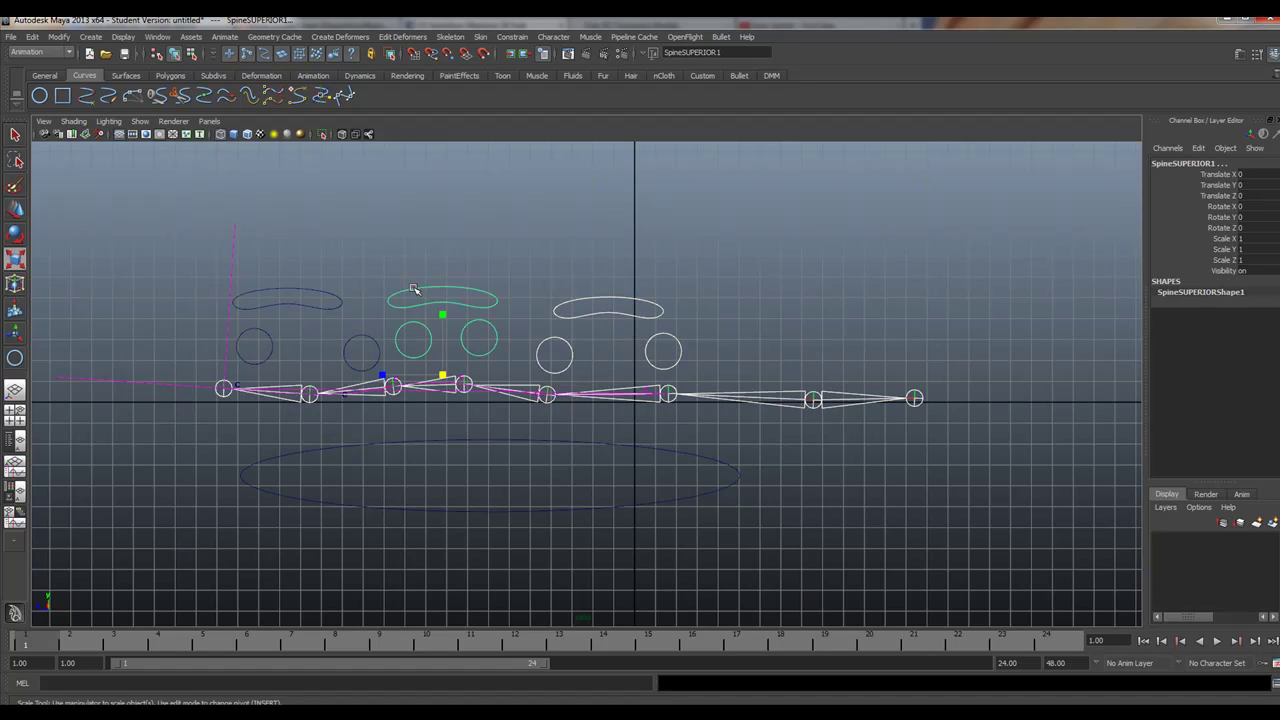
pyautogui.keyDown('shift'); pyautogui.click(310, 289); pyautogui.keyUp('shift')
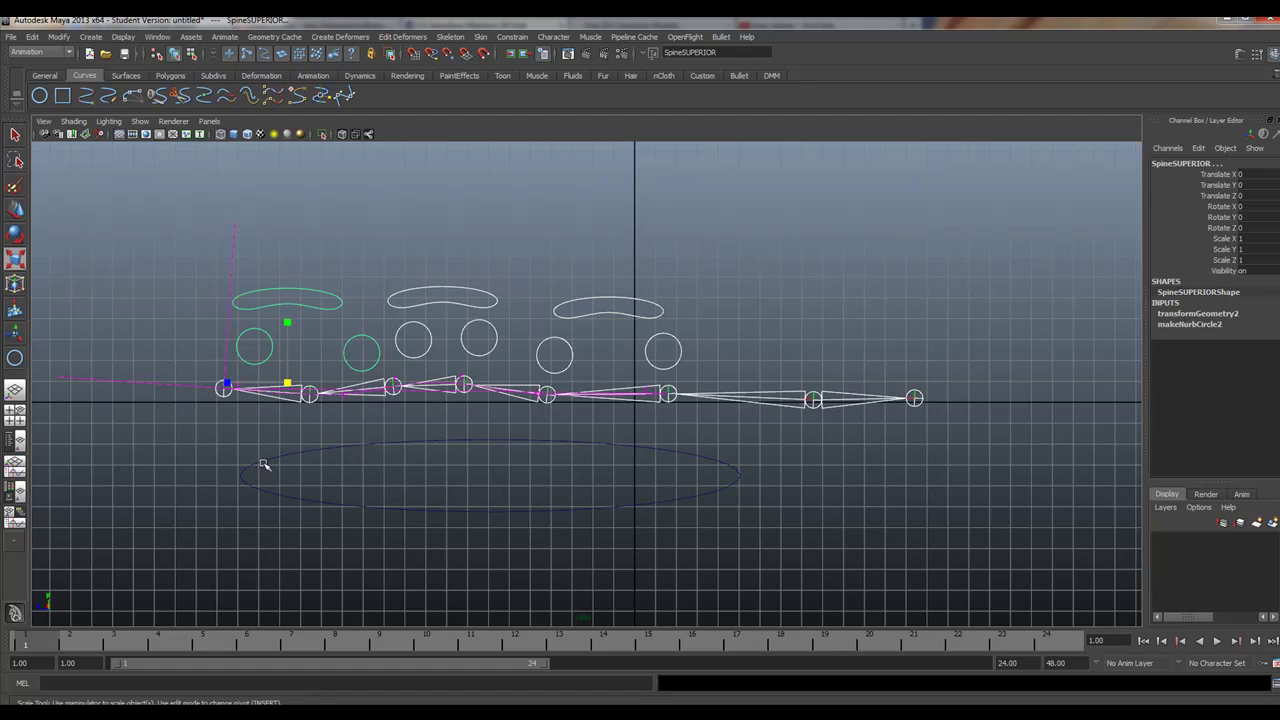
pyautogui.moveTo(255, 455); pyautogui.dragTo(272, 469)
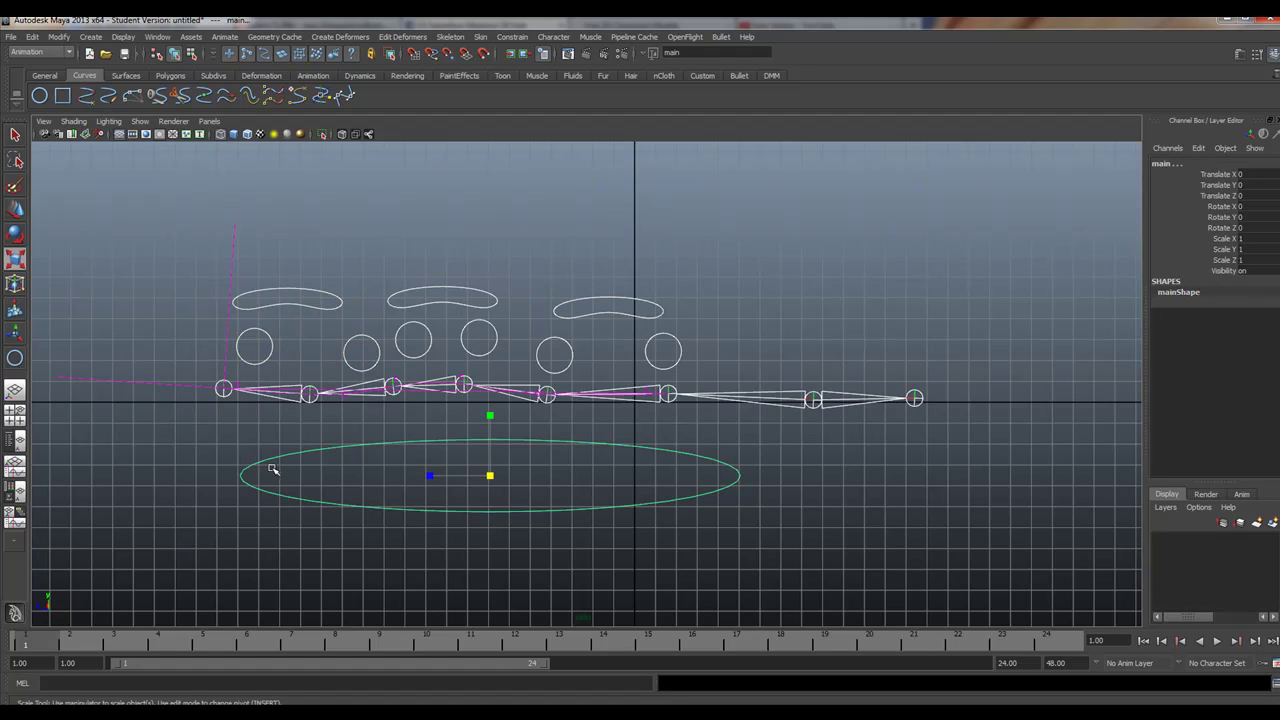
pyautogui.press('z')
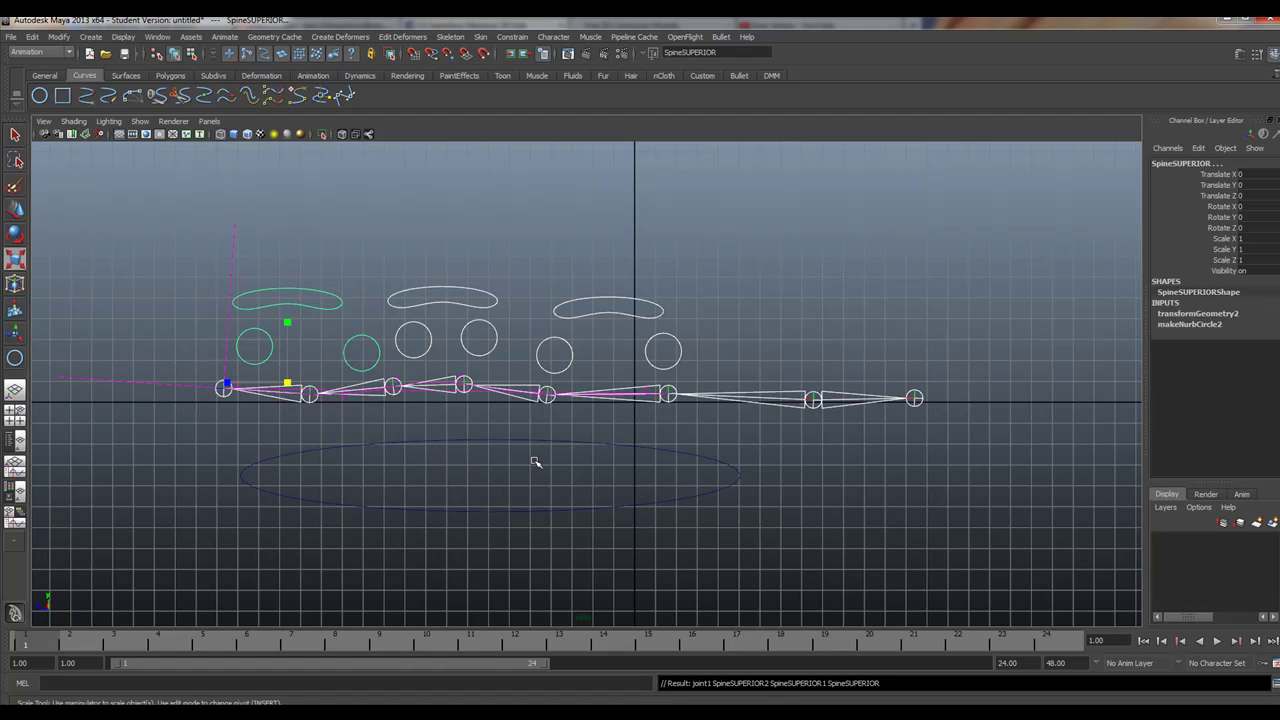
# Test-move the main control and undo it, then move it with the rig to about Translate Y -1.483, Z -5.449
pyautogui.click(453, 447)
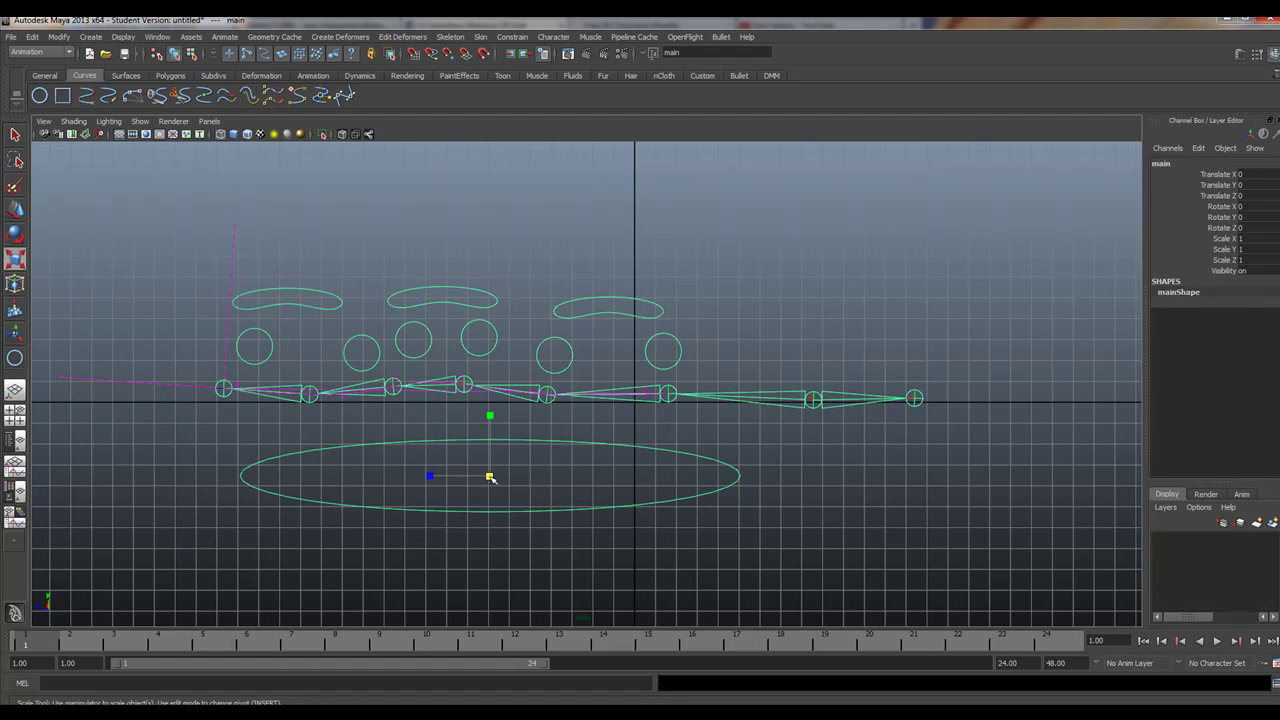
pyautogui.press('w')
pyautogui.moveTo(490, 477)
pyautogui.mouseDown()
pyautogui.moveTo(466, 461)
pyautogui.moveTo(586, 451)
pyautogui.moveTo(674, 500)
pyautogui.moveTo(563, 434)
pyautogui.moveTo(401, 478)
pyautogui.moveTo(420, 428)
pyautogui.moveTo(577, 471)
pyautogui.moveTo(694, 417)
pyautogui.moveTo(535, 516)
pyautogui.moveTo(694, 469)
pyautogui.moveTo(417, 420)
pyautogui.moveTo(677, 480)
pyautogui.moveTo(594, 337)
pyautogui.moveTo(423, 491)
pyautogui.moveTo(523, 571)
pyautogui.moveTo(743, 449)
pyautogui.moveTo(503, 376)
pyautogui.moveTo(628, 519)
pyautogui.moveTo(389, 447)
pyautogui.moveTo(474, 463)
pyautogui.moveTo(581, 345)
pyautogui.moveTo(771, 451)
pyautogui.moveTo(499, 481)
pyautogui.mouseUp()
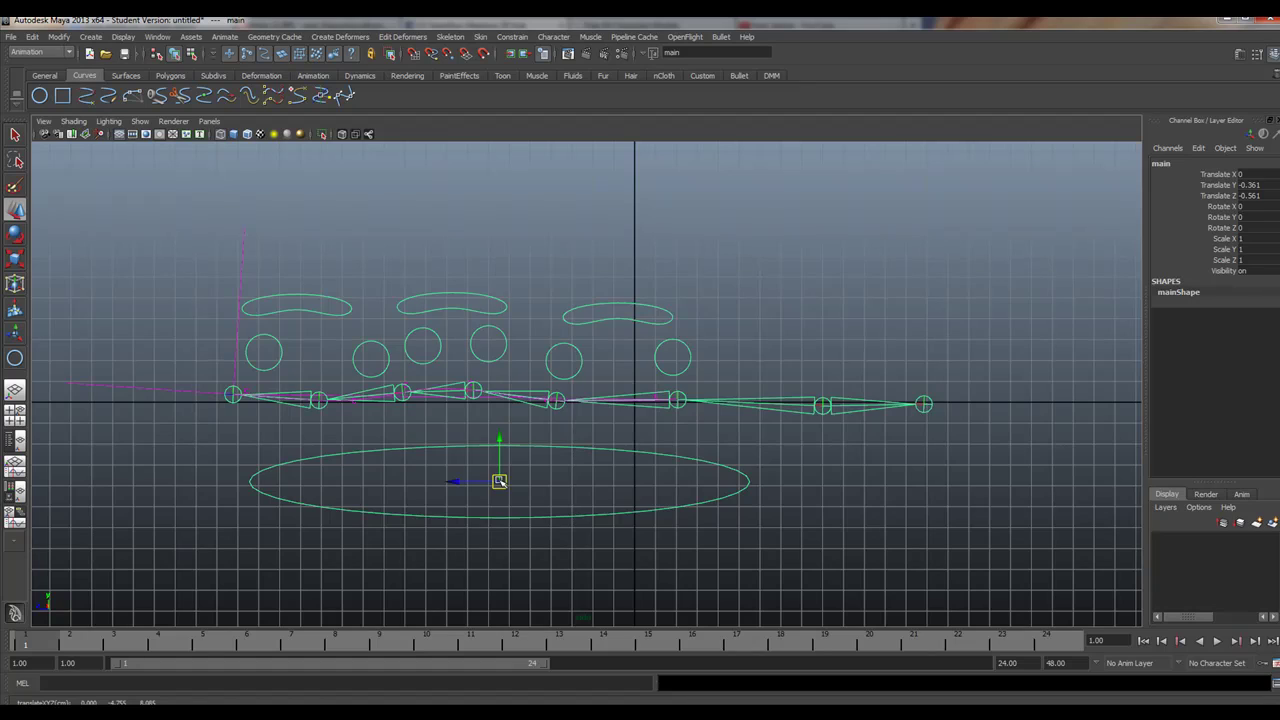
pyautogui.hotkey('ctrl', 'z')
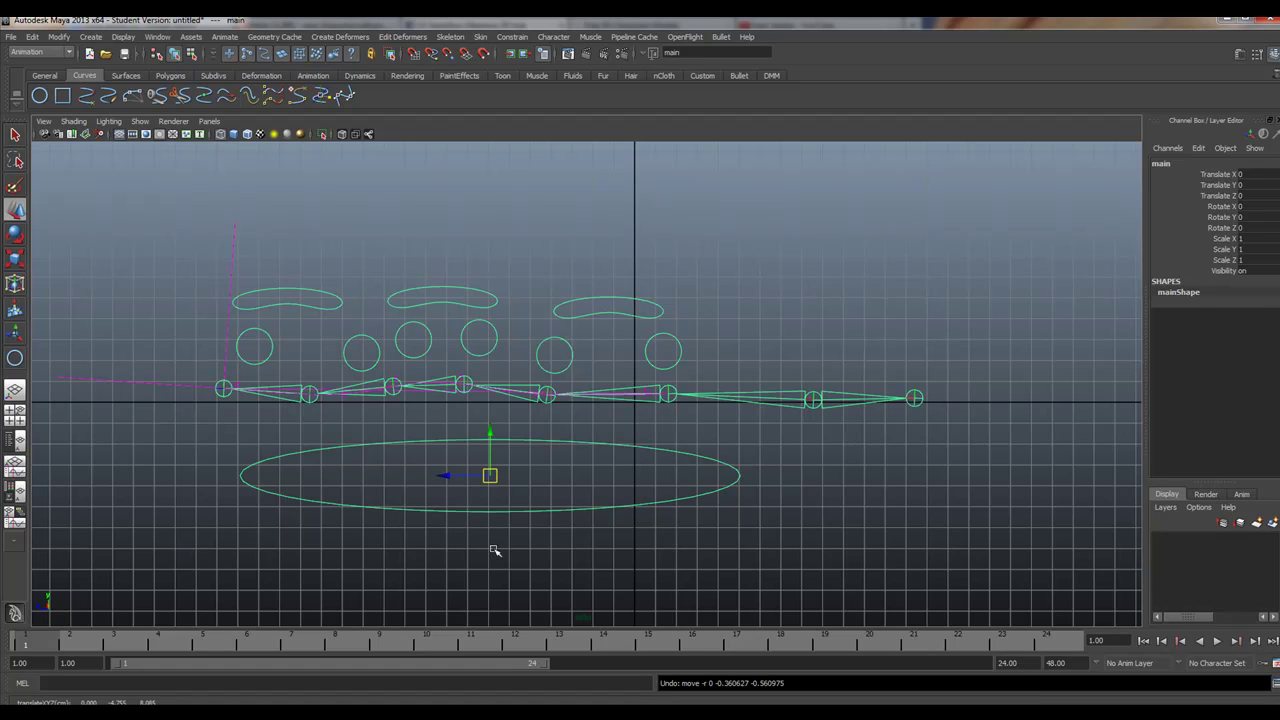
pyautogui.moveTo(479, 467); pyautogui.dragTo(580, 498)
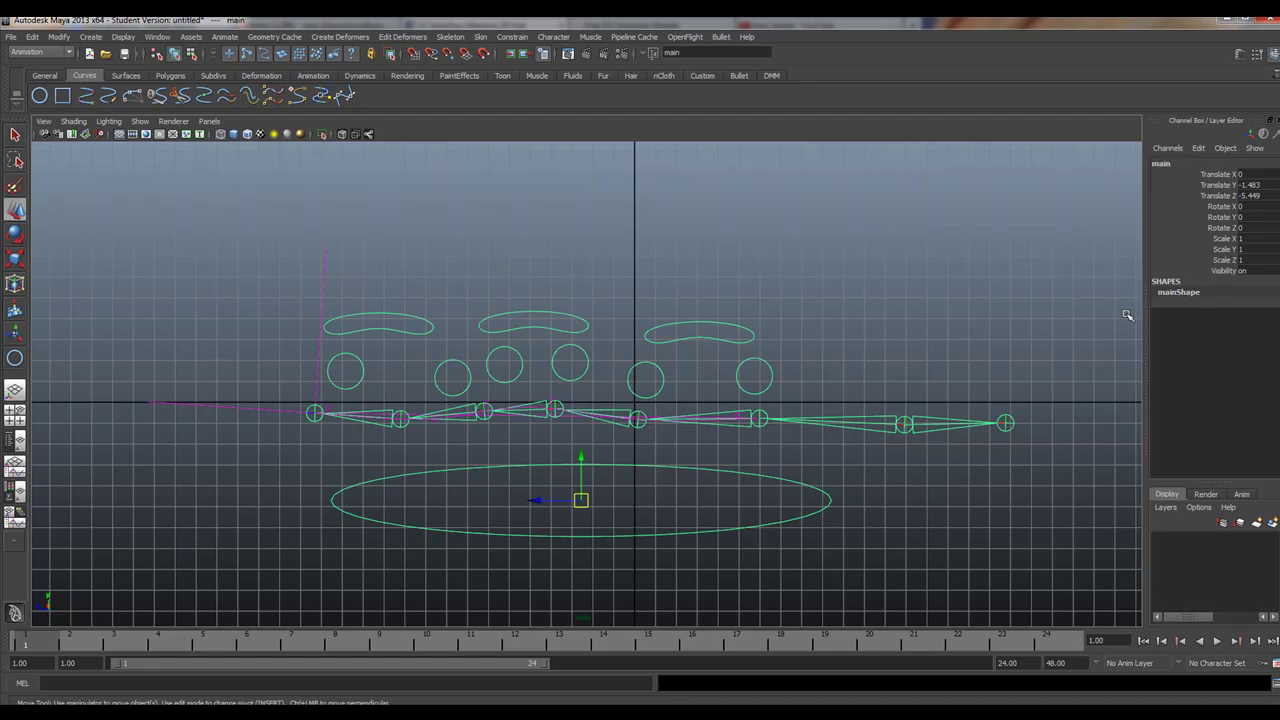
# Examine the spine joints, clusters and spline curve up close to check how they follow the main control
pyautogui.keyDown('alt'); pyautogui.moveTo(471, 423); pyautogui.dragTo(820, 491, button='right'); pyautogui.keyUp('alt')
pyautogui.keyDown('alt'); pyautogui.moveTo(820, 491); pyautogui.dragTo(825, 443, button='middle'); pyautogui.keyUp('alt')
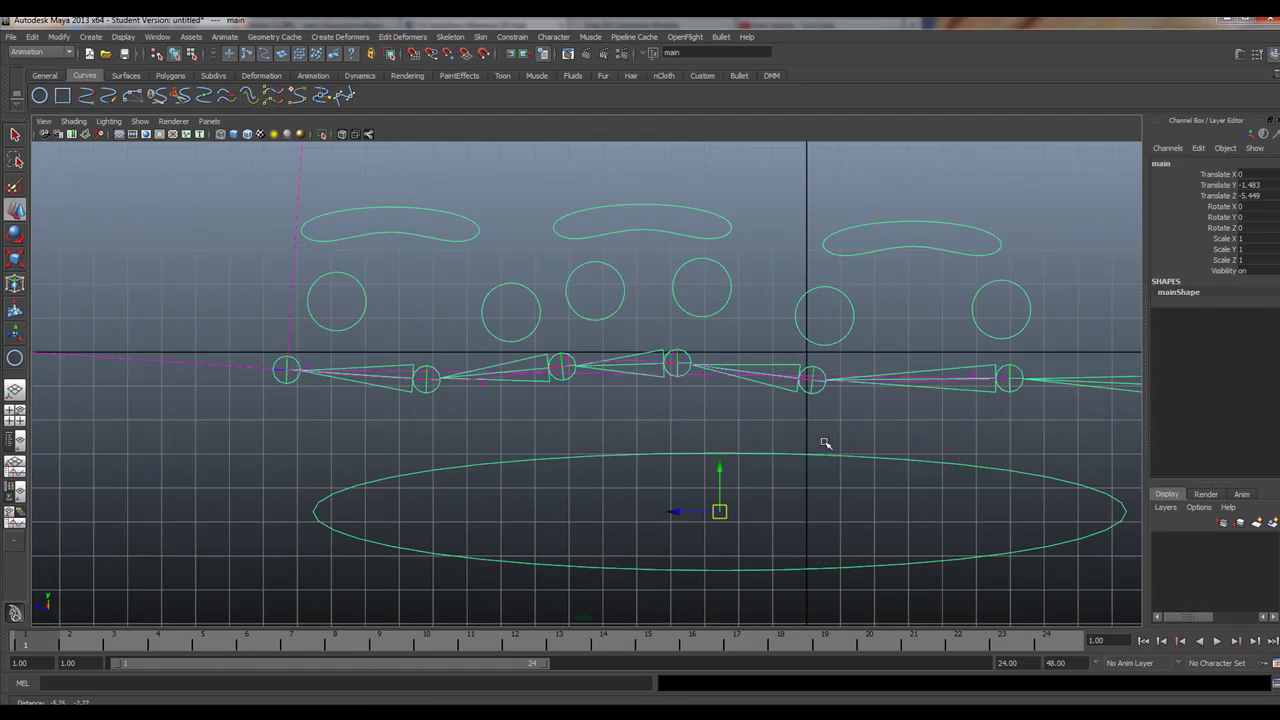
pyautogui.scroll(8, 825, 443)
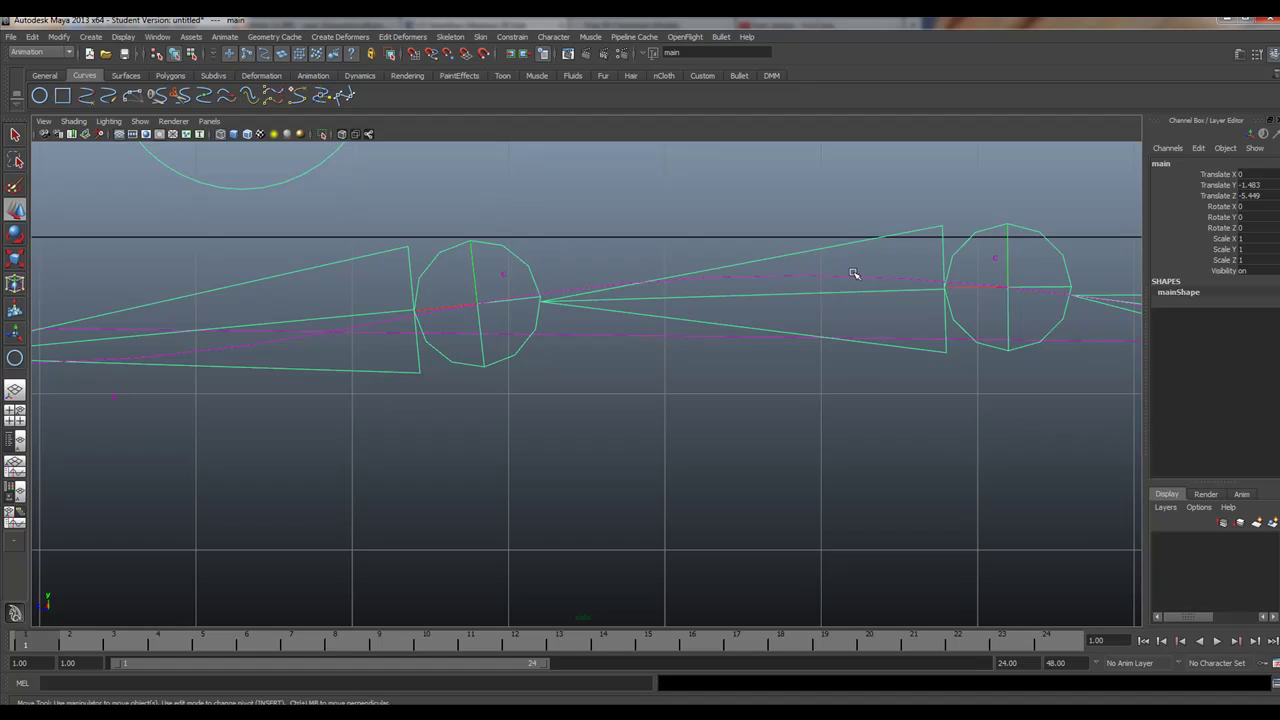
pyautogui.click(831, 286)
pyautogui.keyDown('alt'); pyautogui.moveTo(825, 275); pyautogui.dragTo(1197, 602, button='right'); pyautogui.keyUp('alt')
pyautogui.moveTo(1197, 602)
pyautogui.keyDown('alt'); pyautogui.mouseDown(button='middle')
pyautogui.moveTo(871, 503)
pyautogui.moveTo(737, 443)
pyautogui.mouseUp(button='middle'); pyautogui.keyUp('alt')
pyautogui.moveTo(737, 443); pyautogui.dragTo(762, 476)
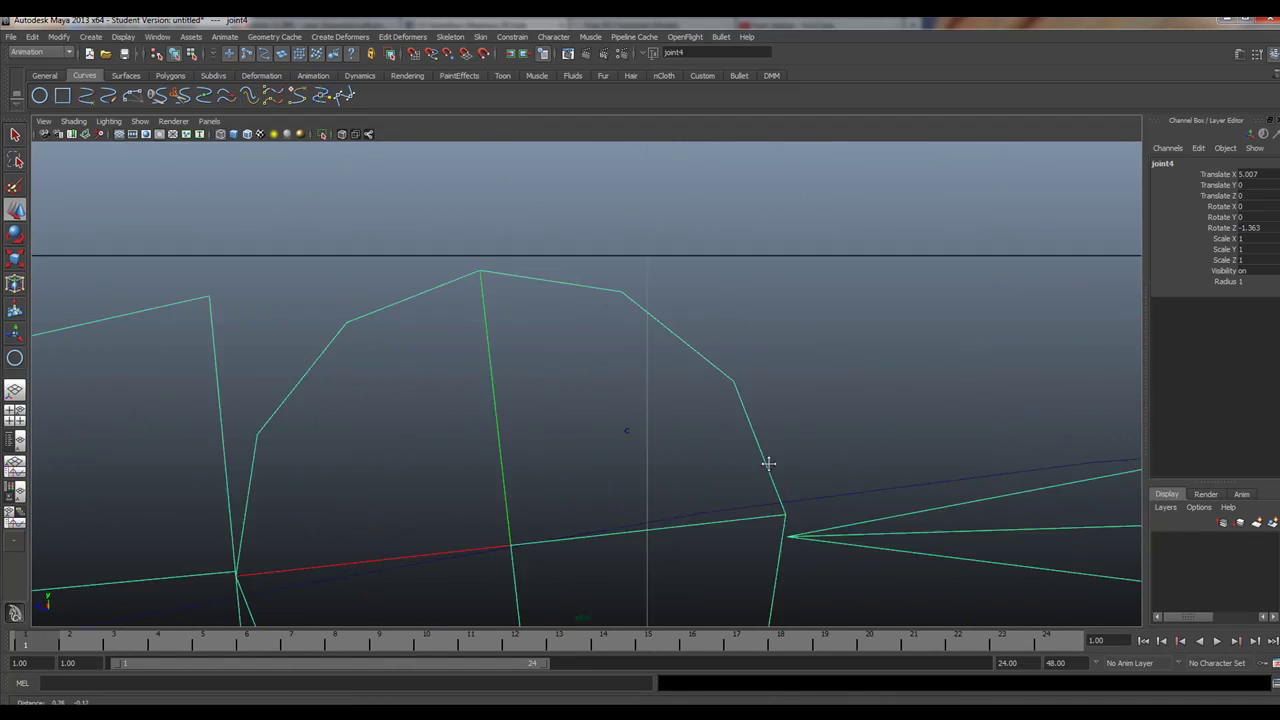
pyautogui.keyDown('alt'); pyautogui.moveTo(886, 511); pyautogui.dragTo(220, 426, button='right'); pyautogui.keyUp('alt')
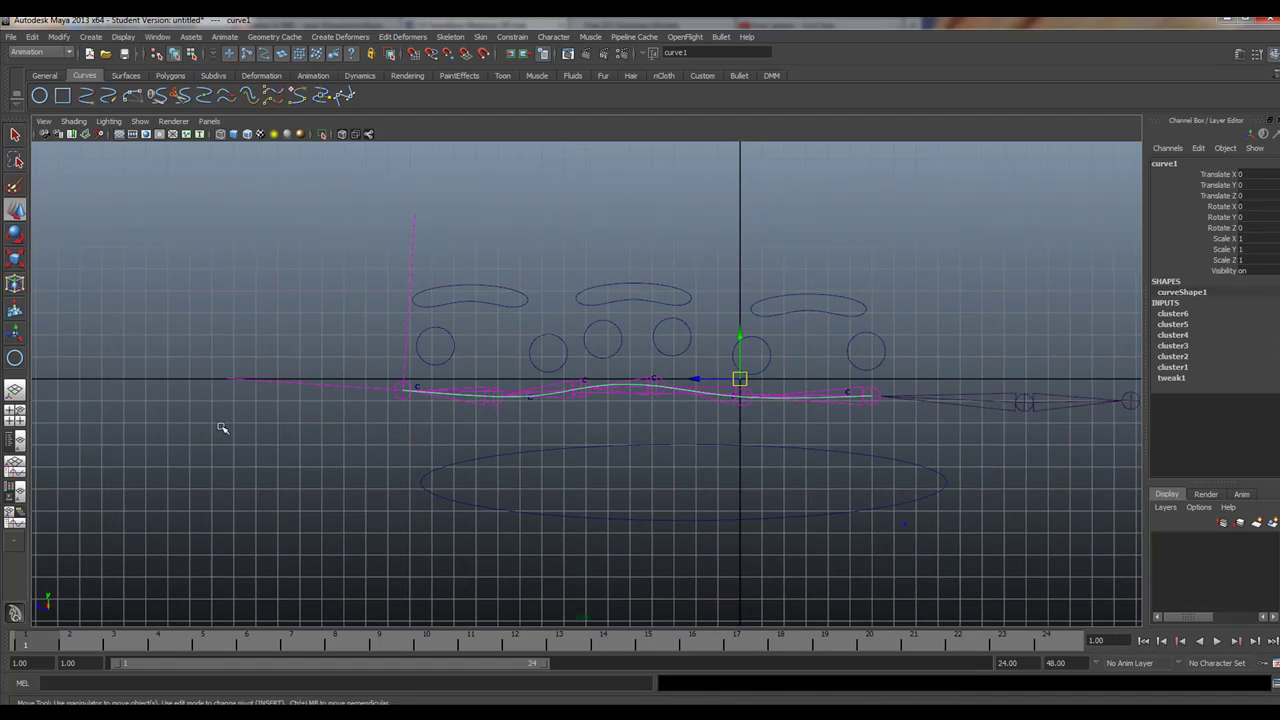
# Select the main control together with the spline curve and with the IK handle to check how they relate
pyautogui.click(526, 457)
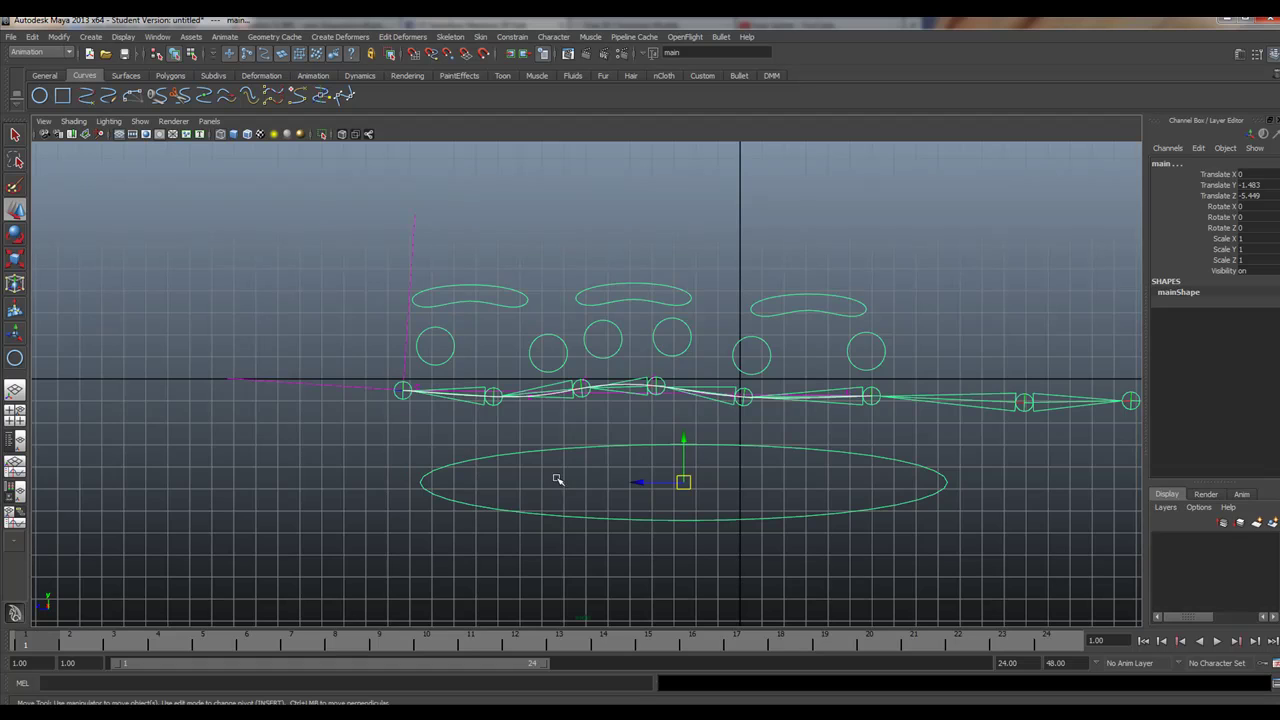
pyautogui.keyDown('alt'); pyautogui.moveTo(550, 477); pyautogui.dragTo(449, 486); pyautogui.keyUp('alt')
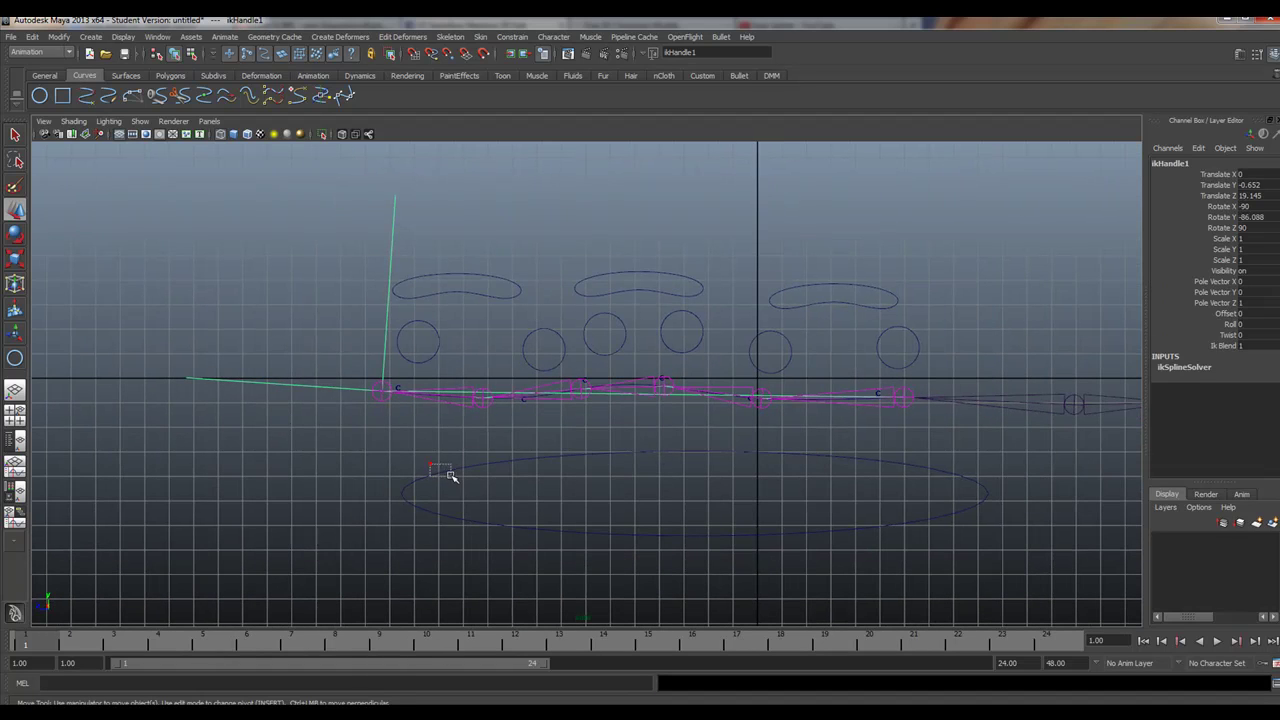
pyautogui.click(455, 481)
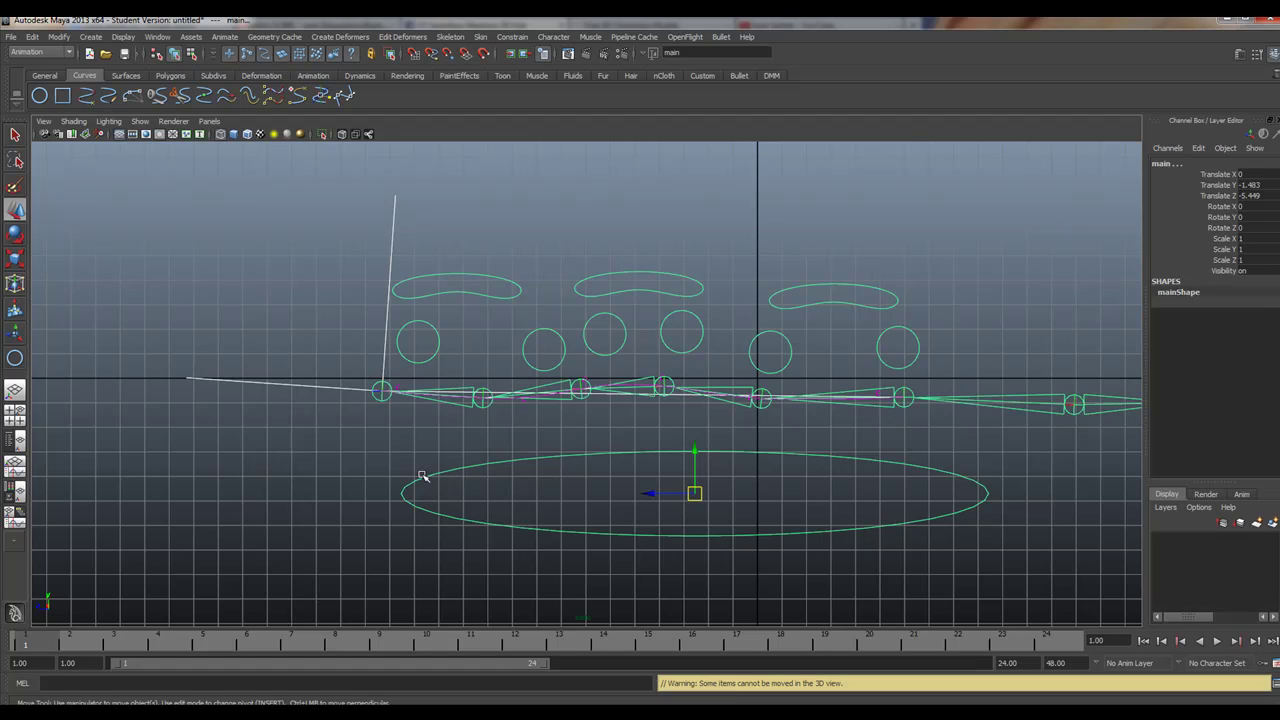
pyautogui.click(330, 473)
# Select only the main control and try scaling the whole rig uniformly with it
pyautogui.keyDown('alt'); pyautogui.moveTo(214, 457); pyautogui.dragTo(670, 461); pyautogui.keyUp('alt')
pyautogui.click(594, 476)
pyautogui.press('r')
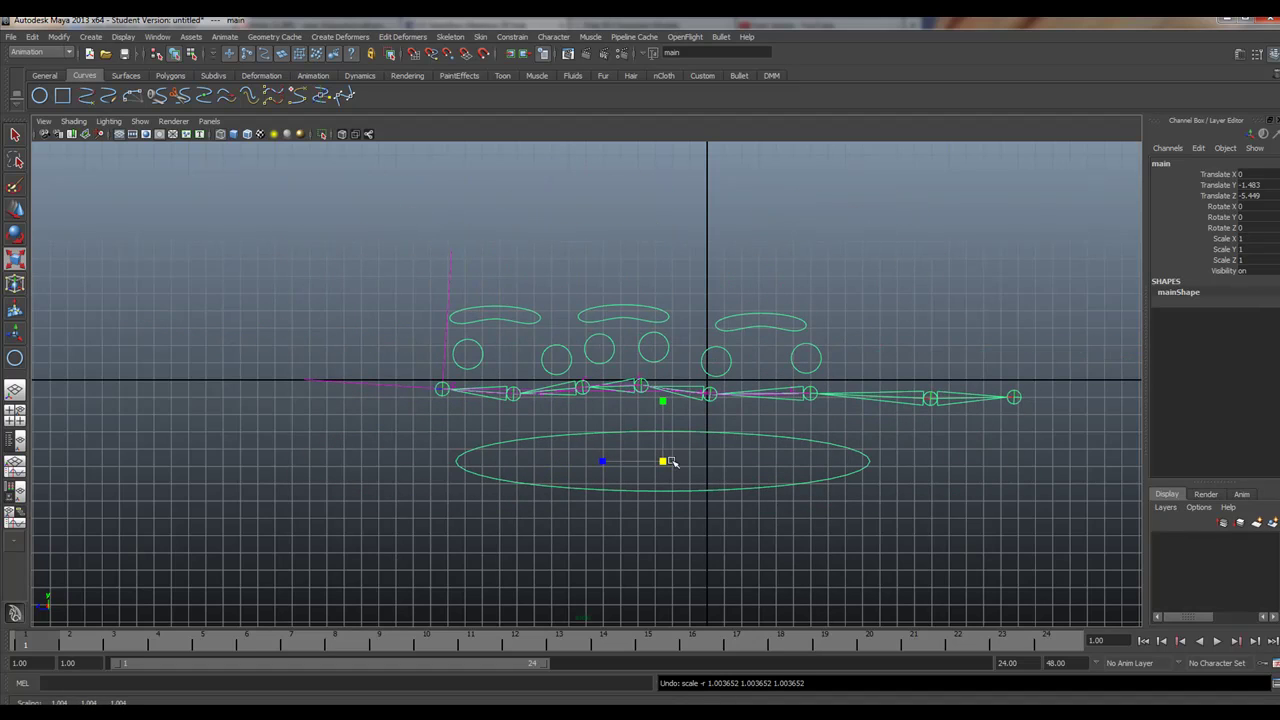